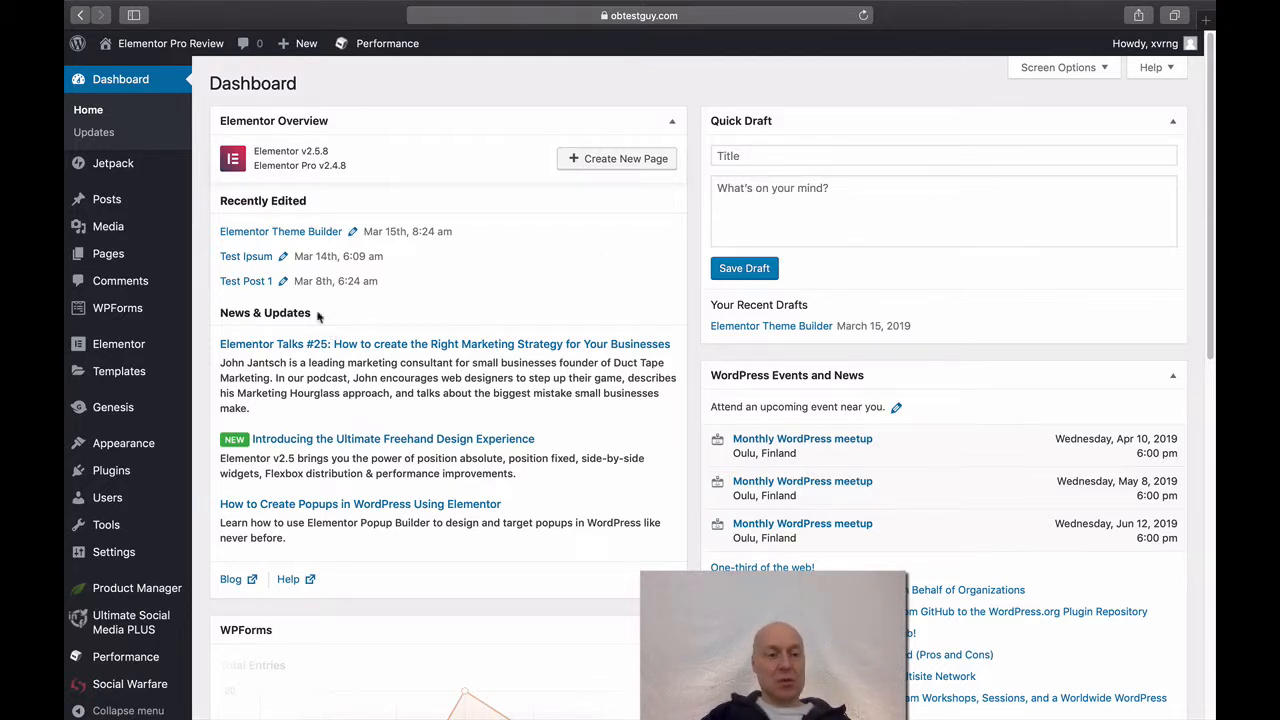
# - Open the list of installed plugins and review the Elementor and Elementor Pro entries
pyautogui.click(128, 476)
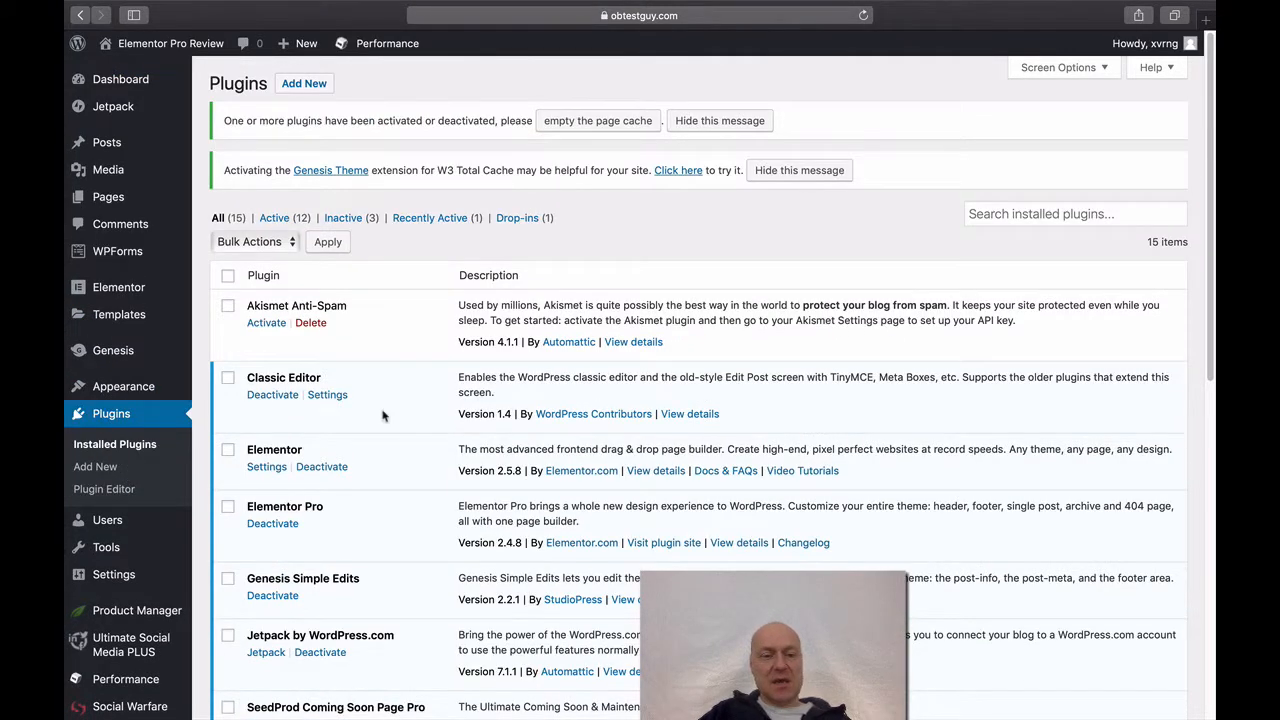
pyautogui.scroll(-1, 410, 425)
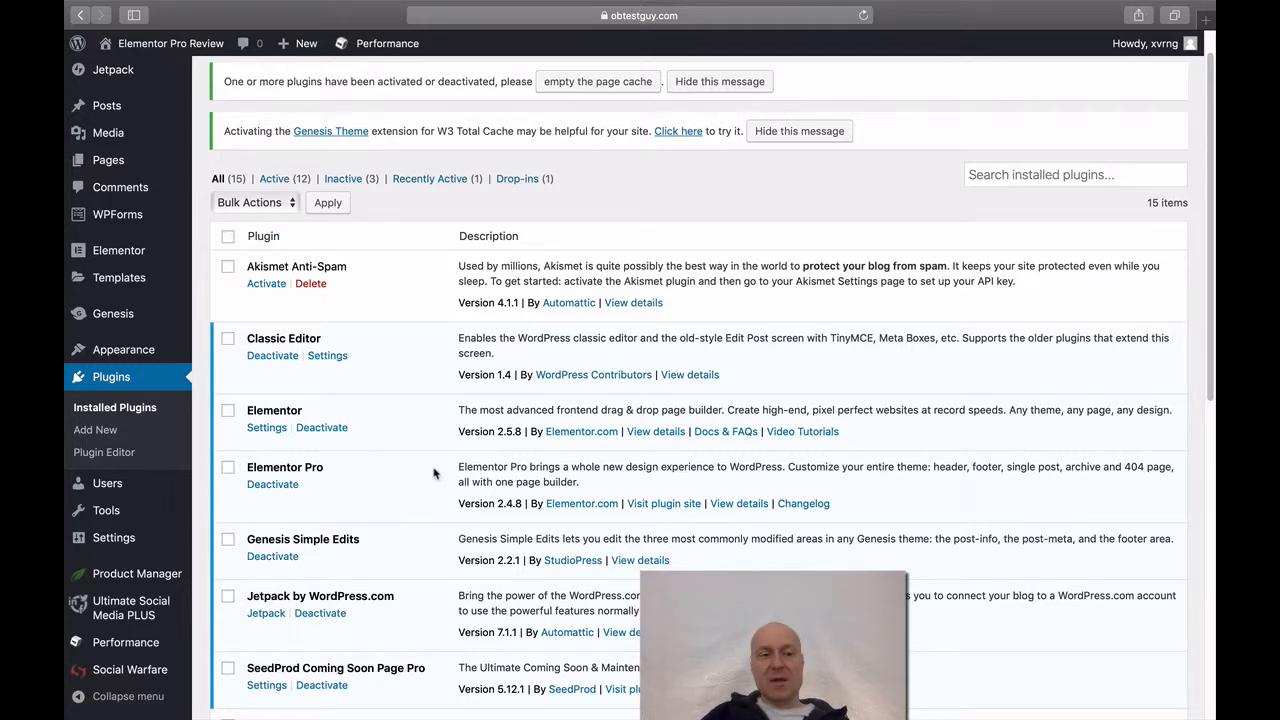
pyautogui.scroll(2, 390, 360)
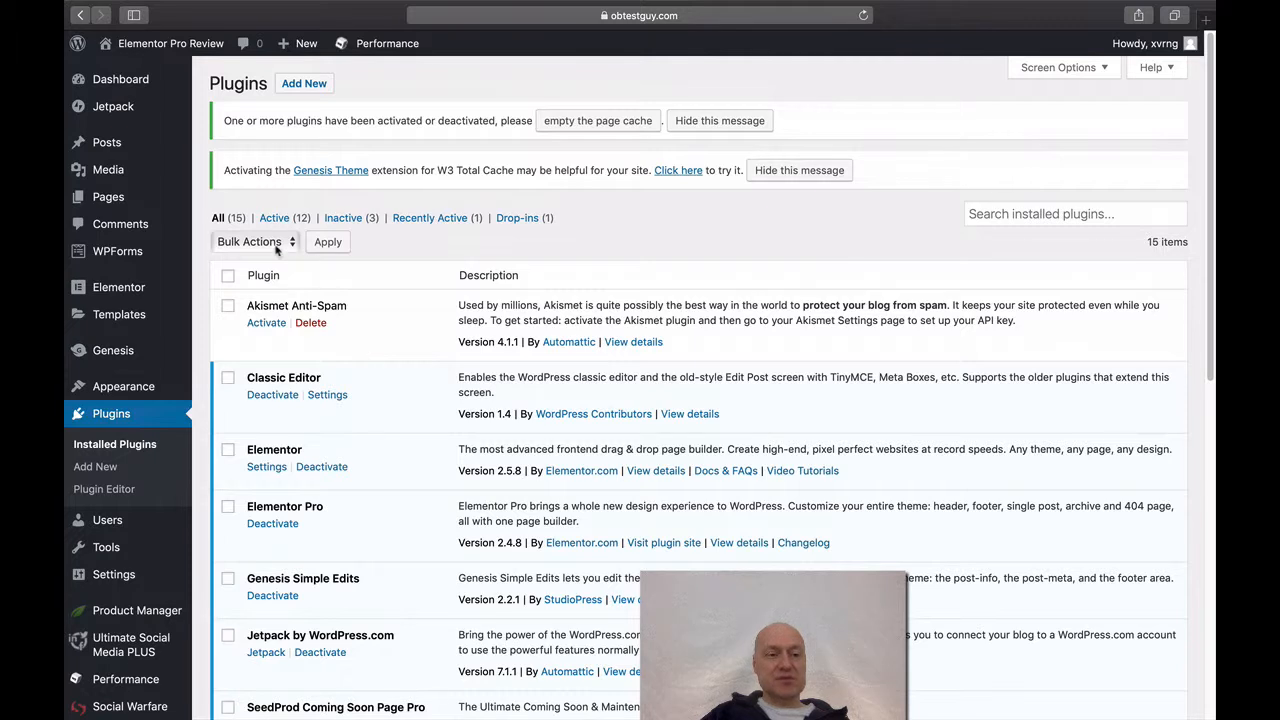
# - Create a Header template named "Test Header" in the Theme Builder
pyautogui.moveTo(139, 320)
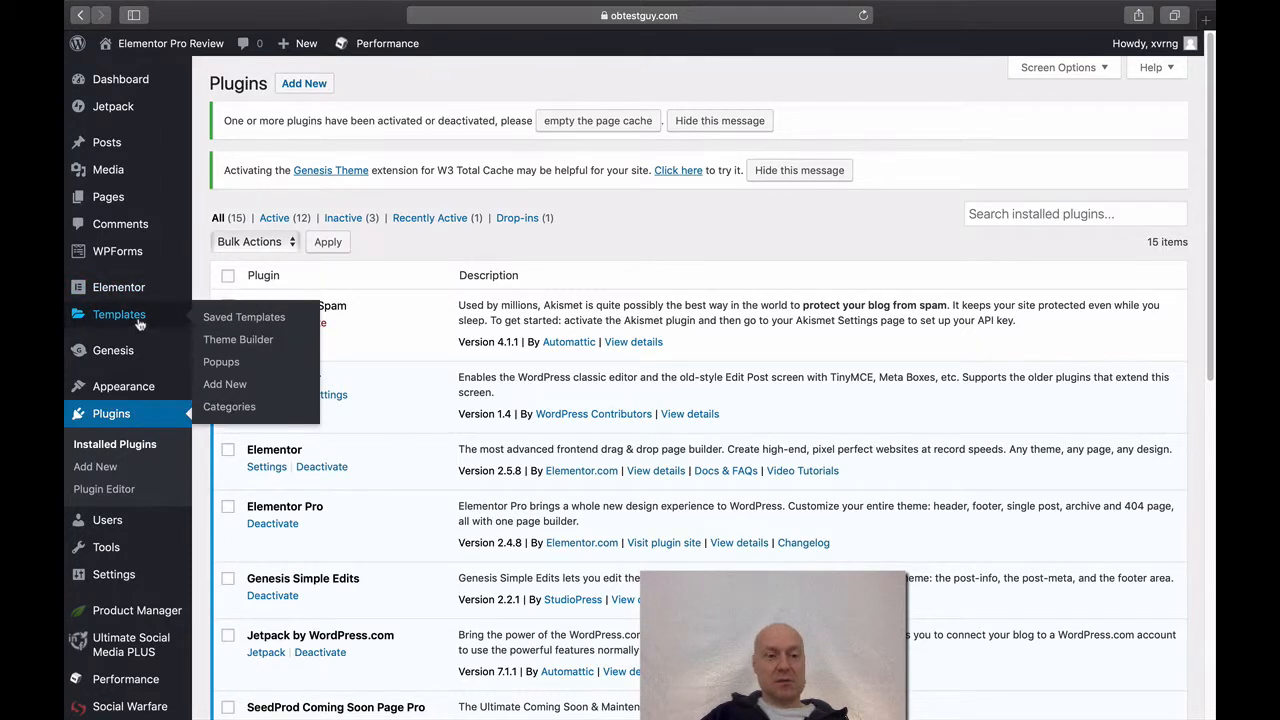
pyautogui.click(258, 343)
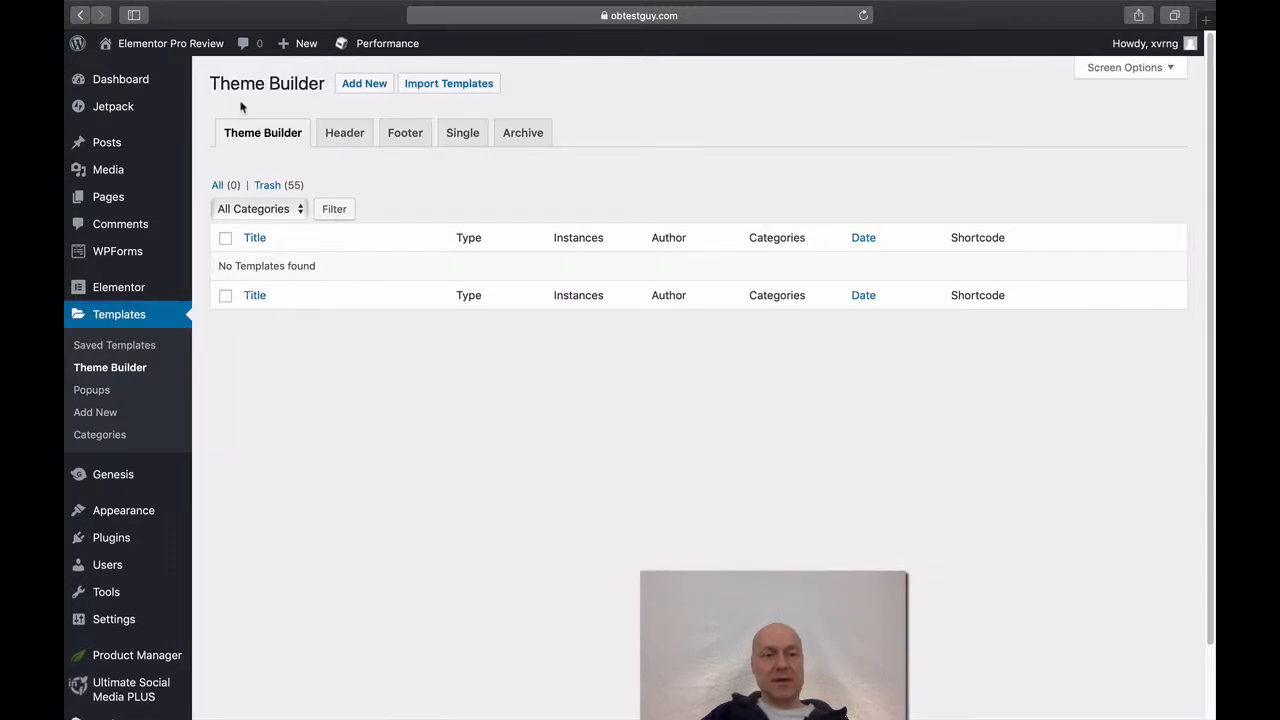
pyautogui.click(364, 84)
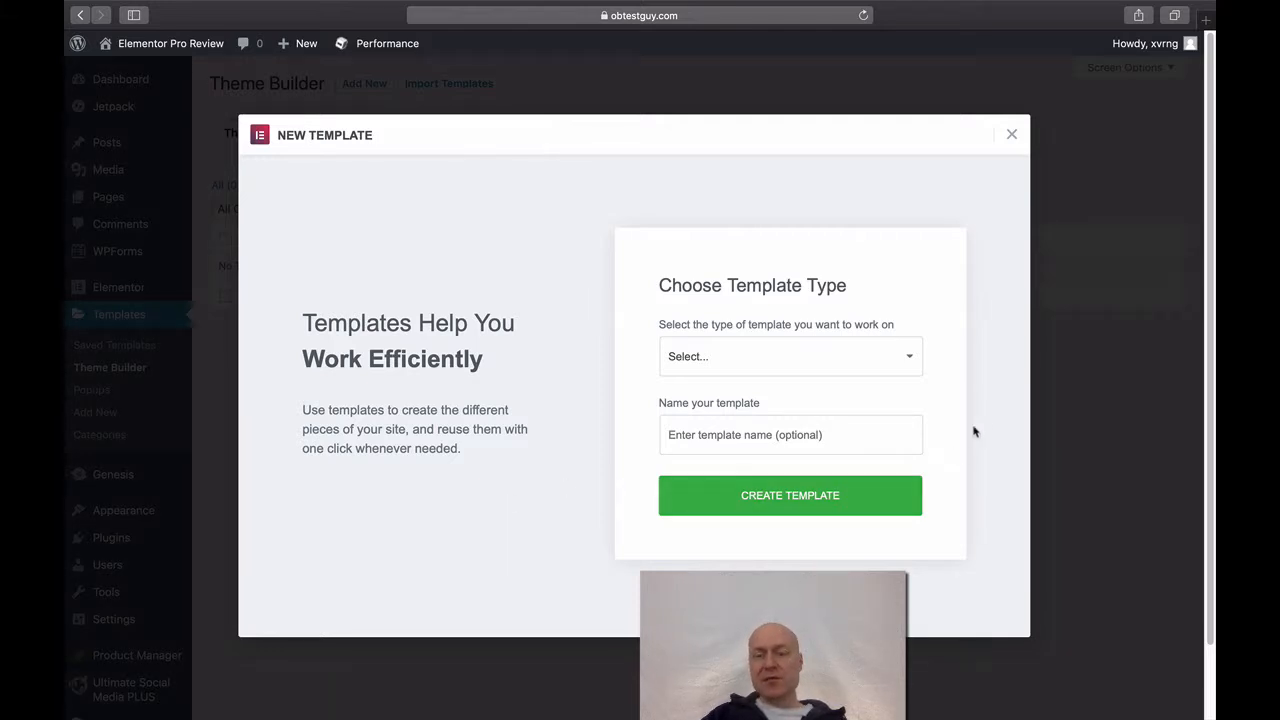
pyautogui.click(876, 363)
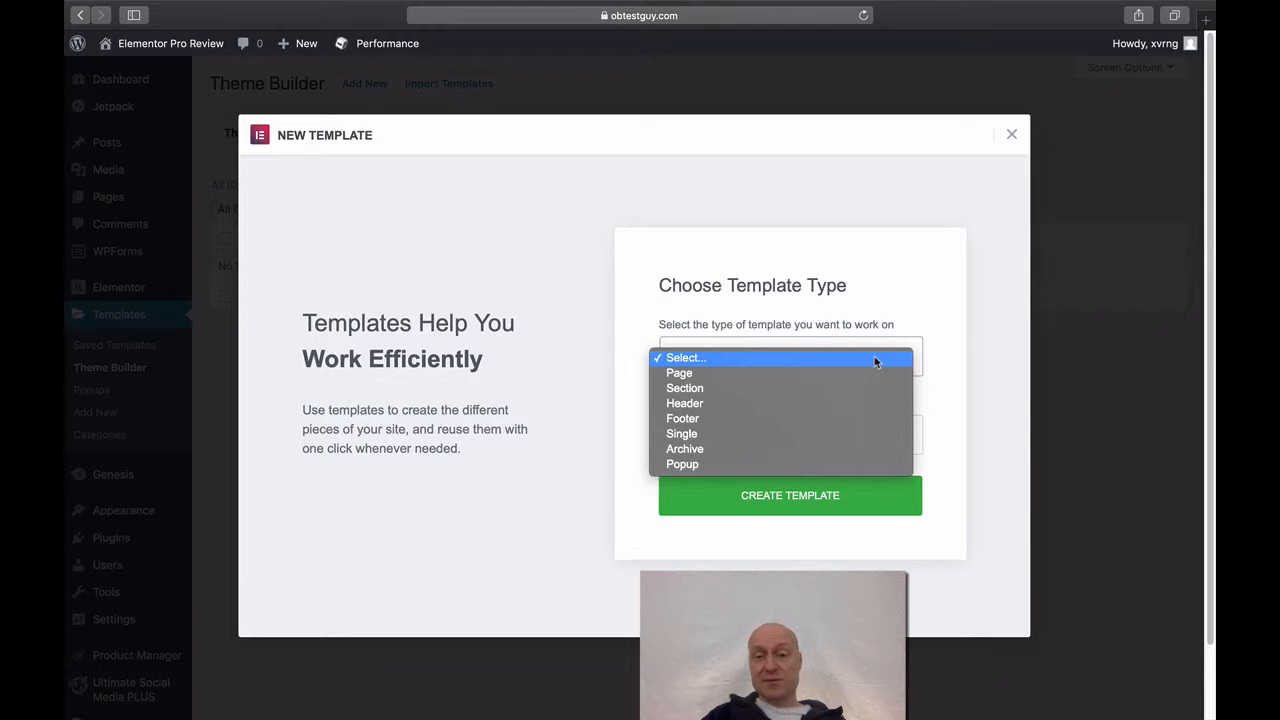
pyautogui.click(828, 403)
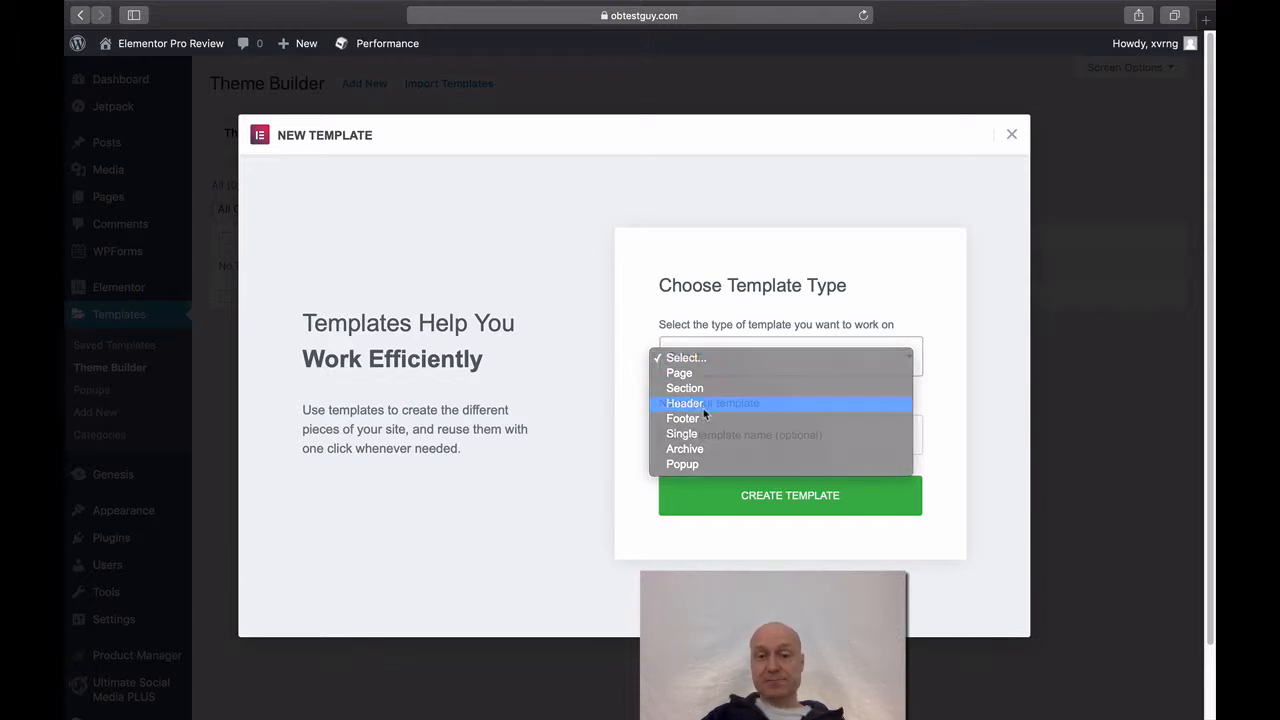
pyautogui.click(751, 444)
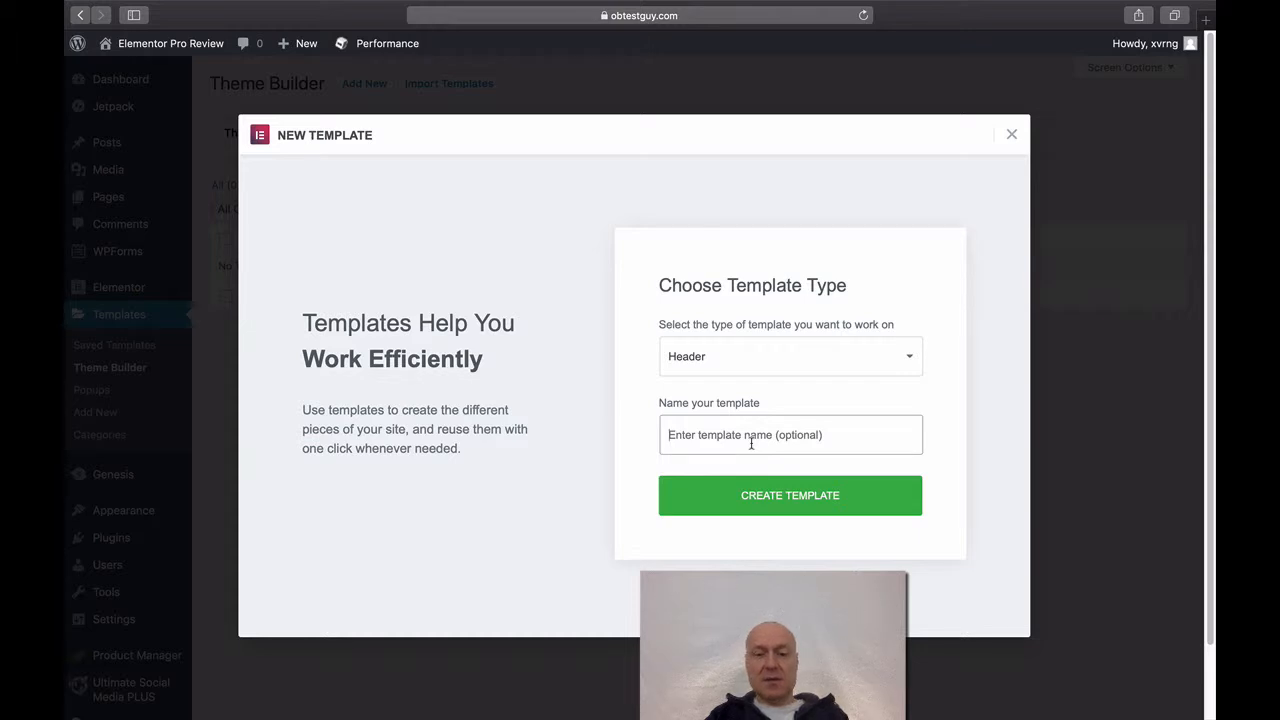
pyautogui.write('Test Header')
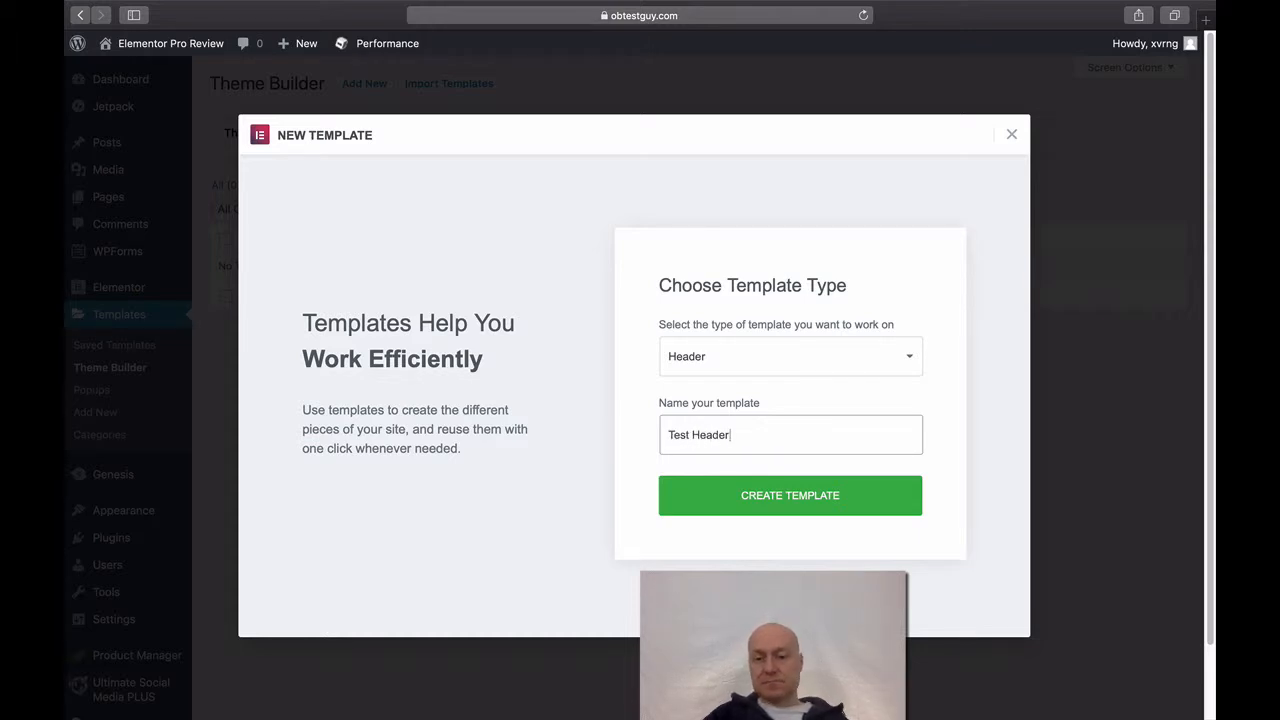
pyautogui.click(856, 505)
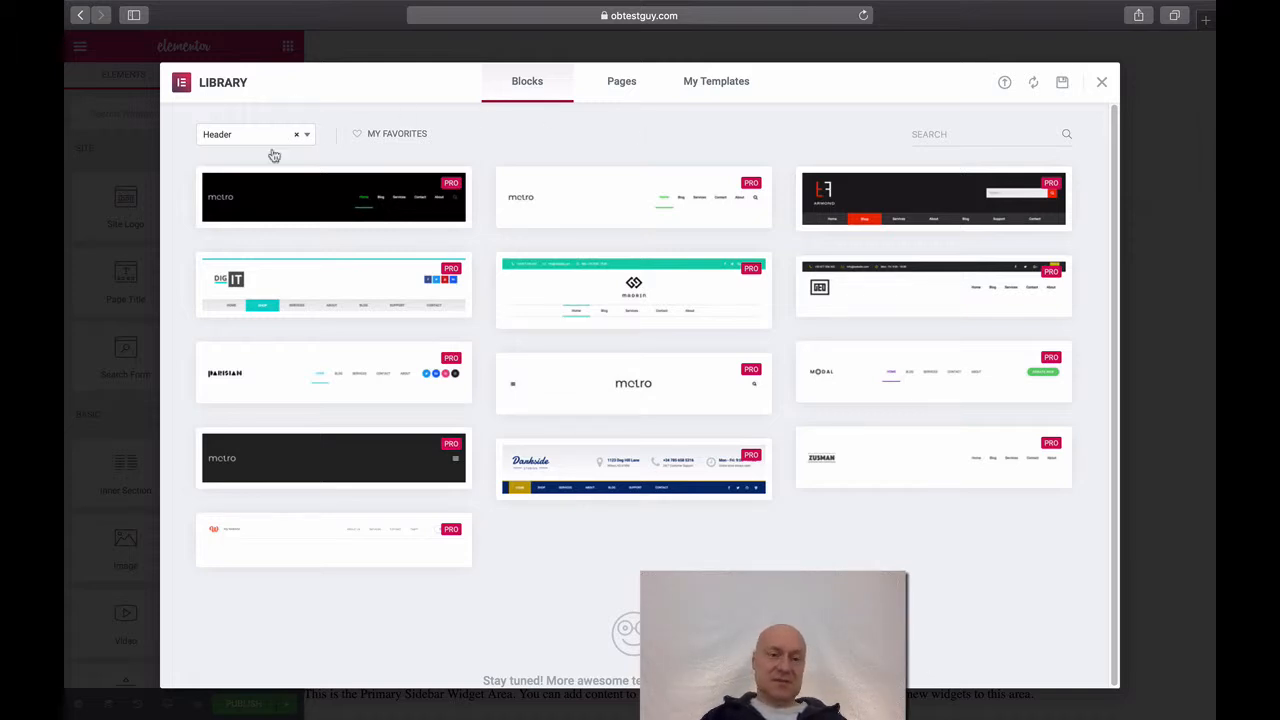
# - Insert the library header block with address, phone and opening hours, and collapse the Site and Basic widget groups
pyautogui.moveTo(255, 313)
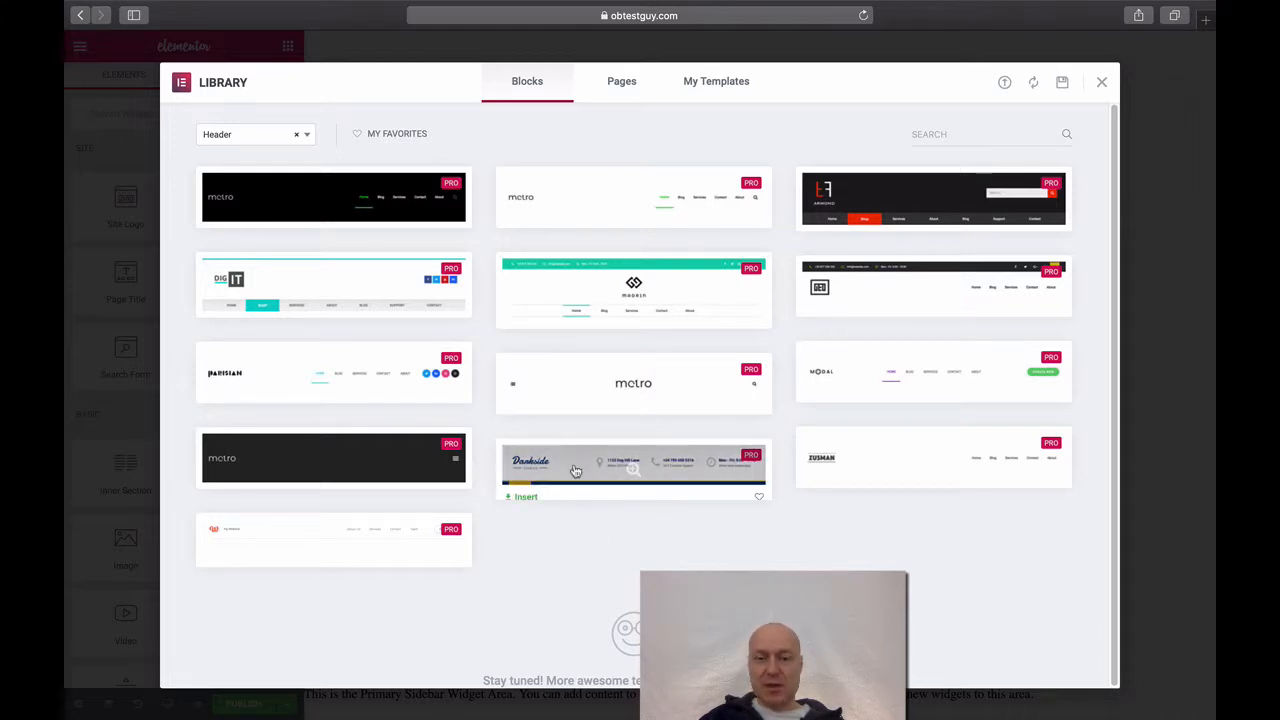
pyautogui.moveTo(557, 477)
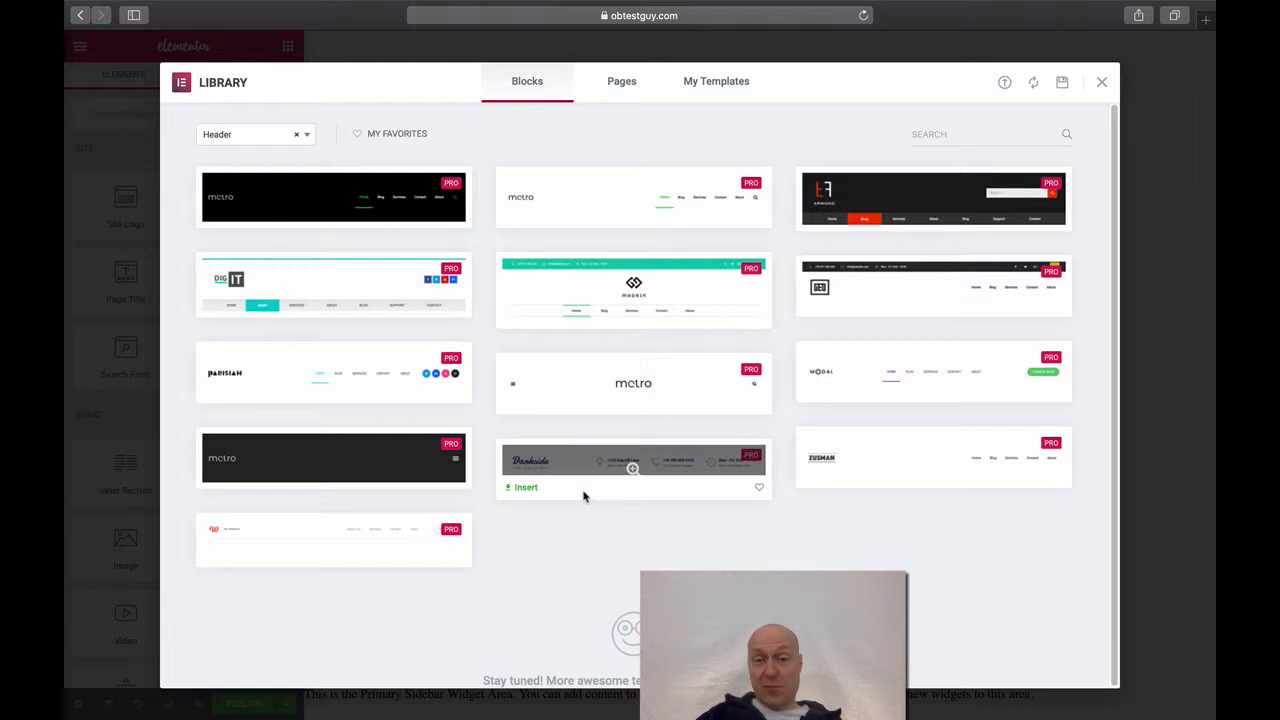
pyautogui.click(526, 488)
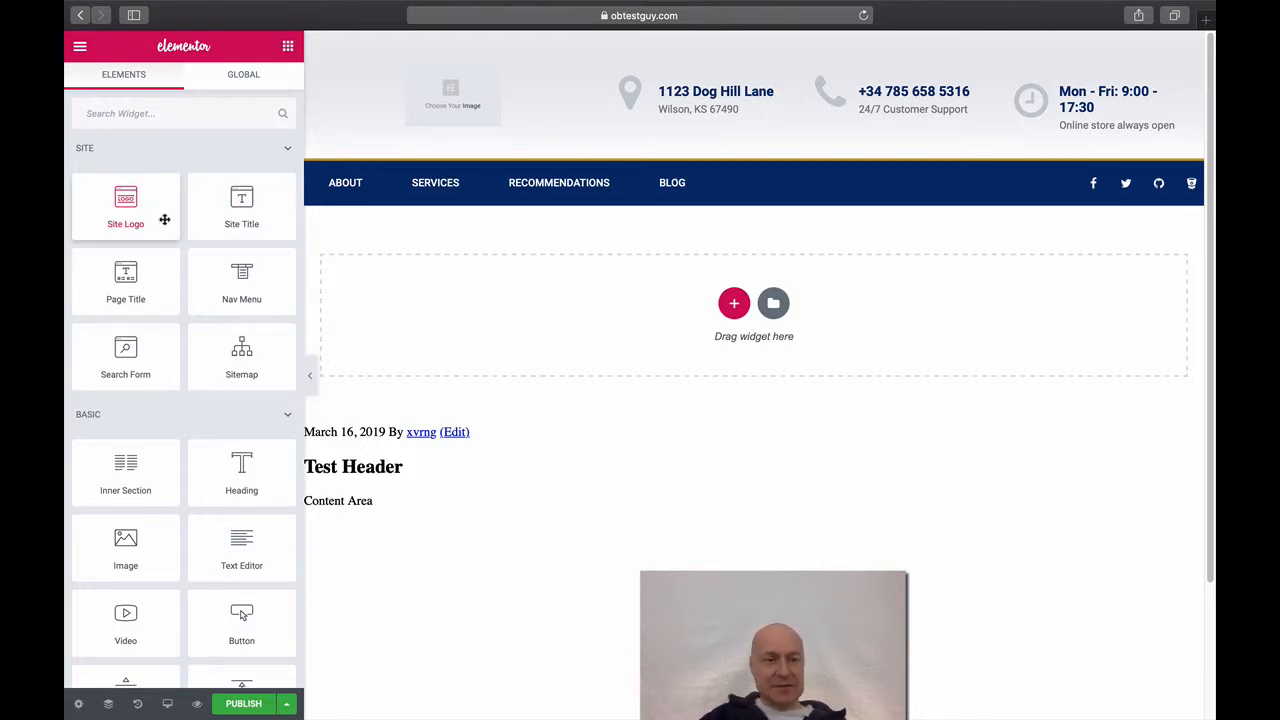
pyautogui.click(284, 149)
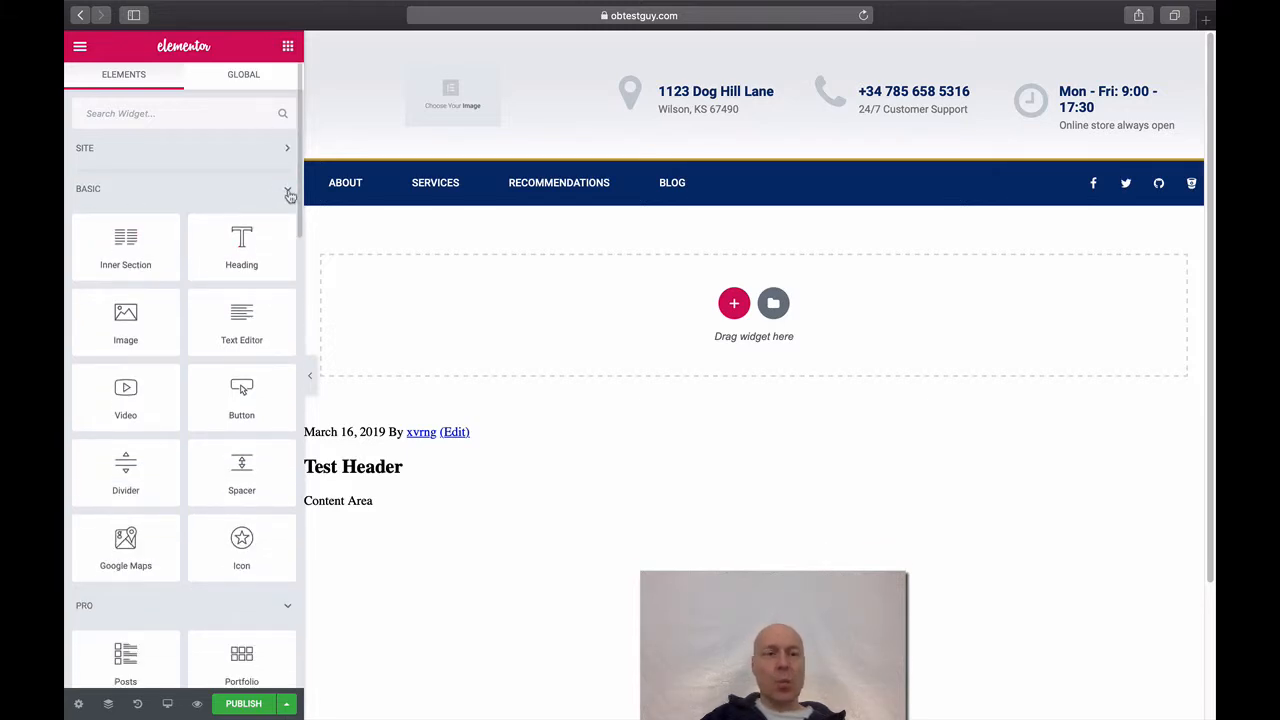
pyautogui.click(287, 192)
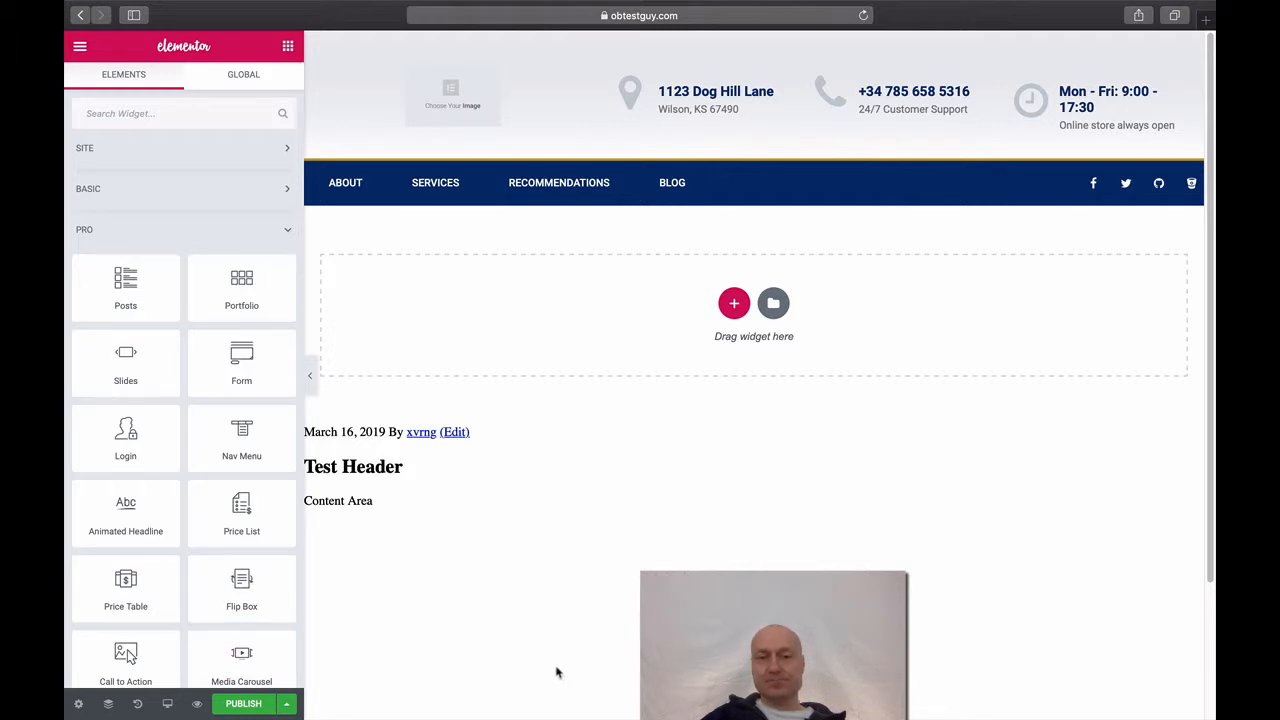
# - Replace the street address title in the header's map-marker icon box with the owner's business name
pyautogui.click(766, 92)
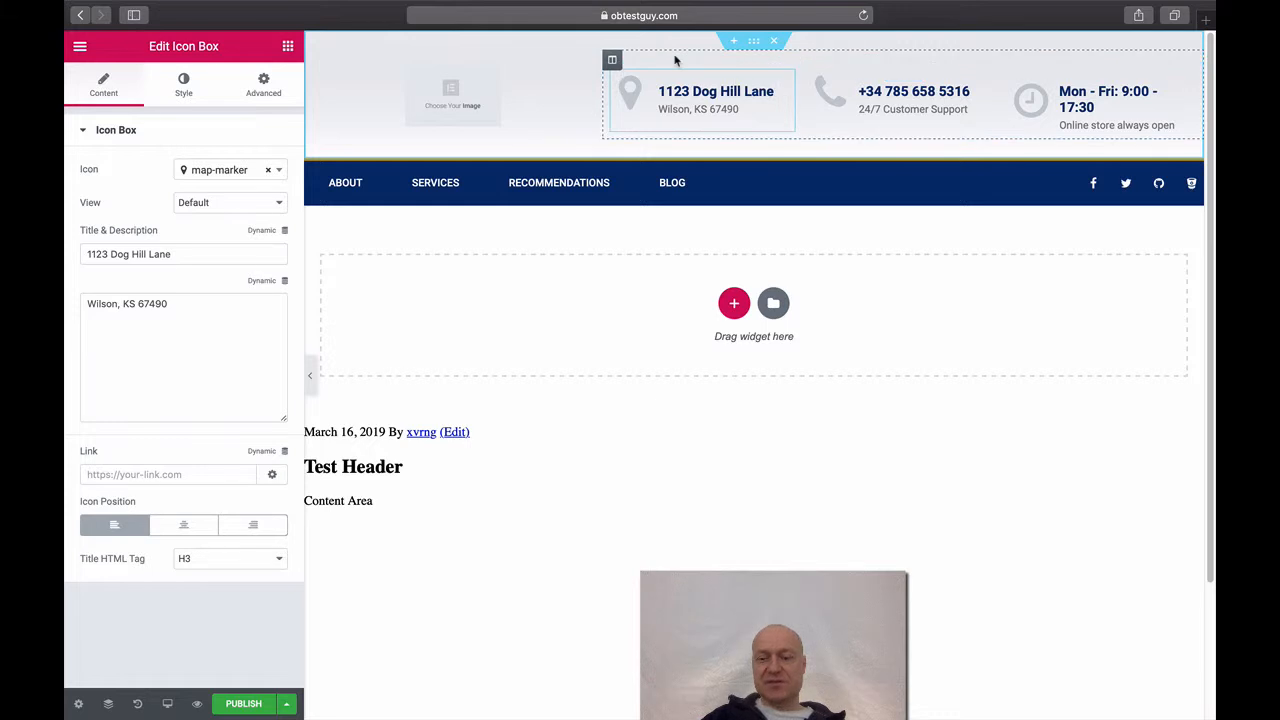
pyautogui.press('BackSpace')
pyautogui.press('BackSpace')
pyautogui.press('BackSpace')
pyautogui.press('BackSpace')
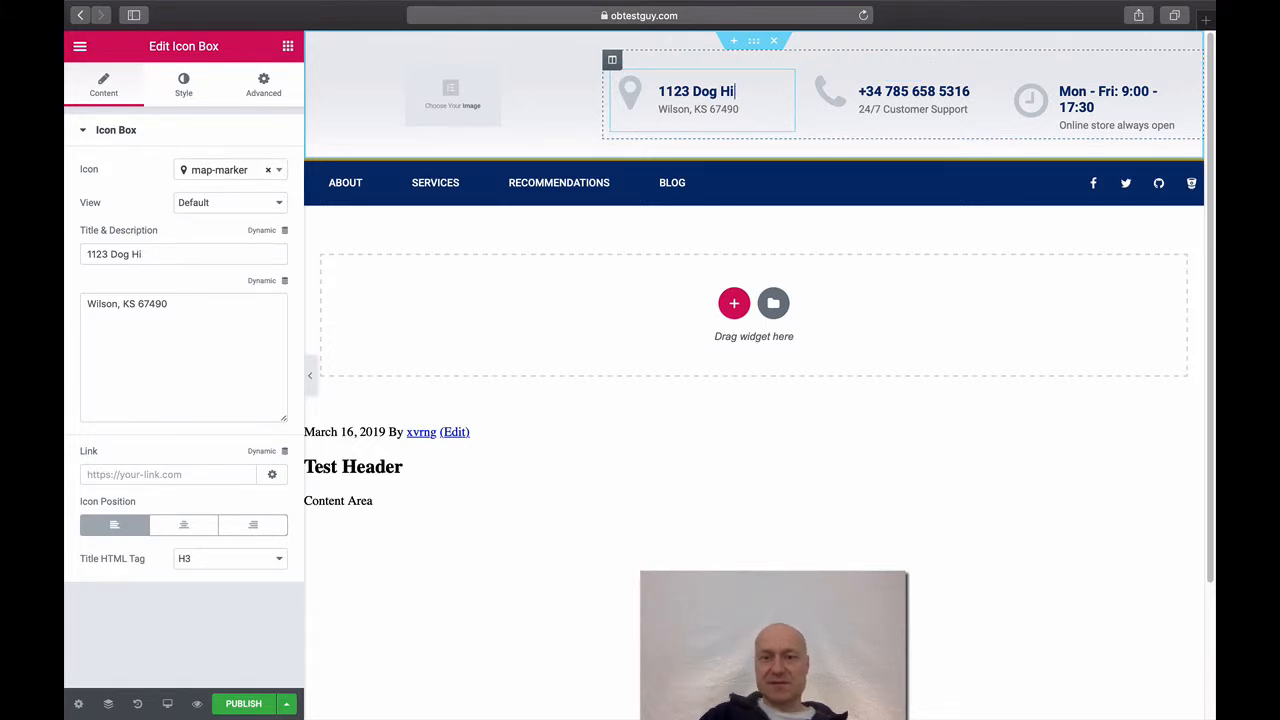
pyautogui.press('BackSpace')
pyautogui.press('BackSpace')
pyautogui.press('BackSpace')
pyautogui.press('BackSpace')
pyautogui.press('BackSpace')
pyautogui.press('BackSpace')
pyautogui.press('BackSpace')
pyautogui.press('BackSpace')
pyautogui.press('BackSpace')
pyautogui.press('BackSpace')
pyautogui.press('BackSpace')
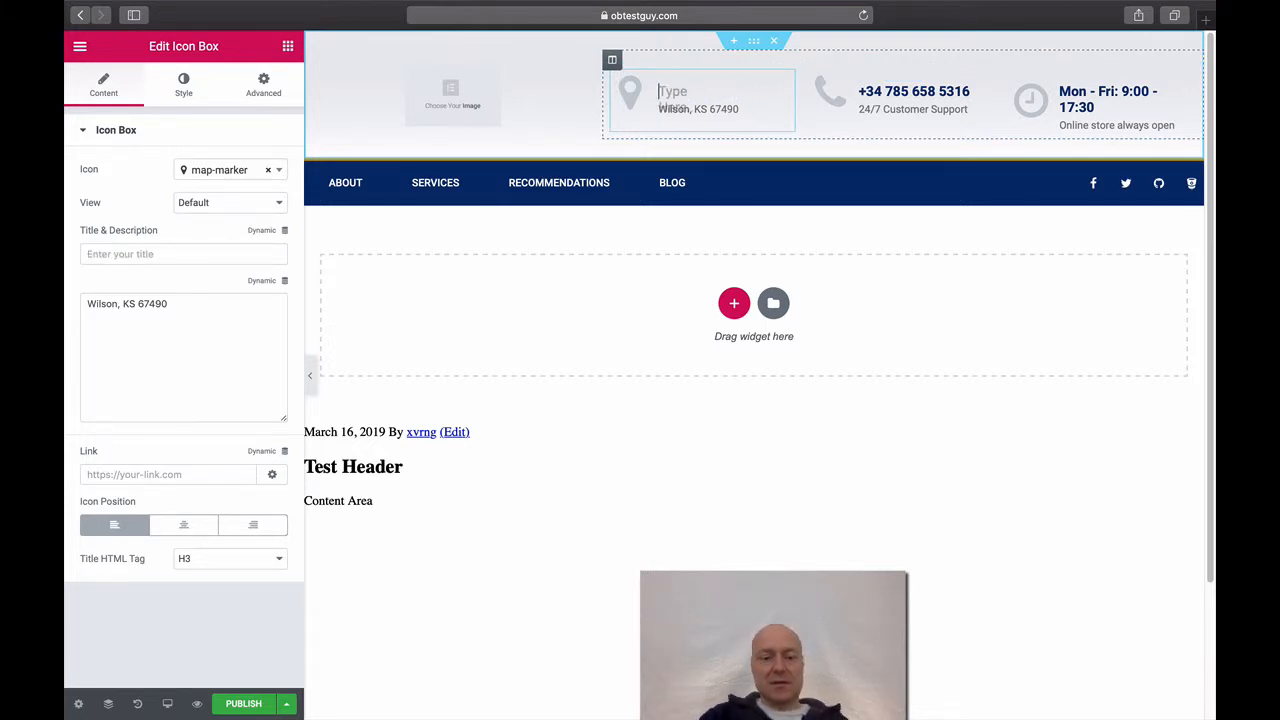
pyautogui.write("Timo's")
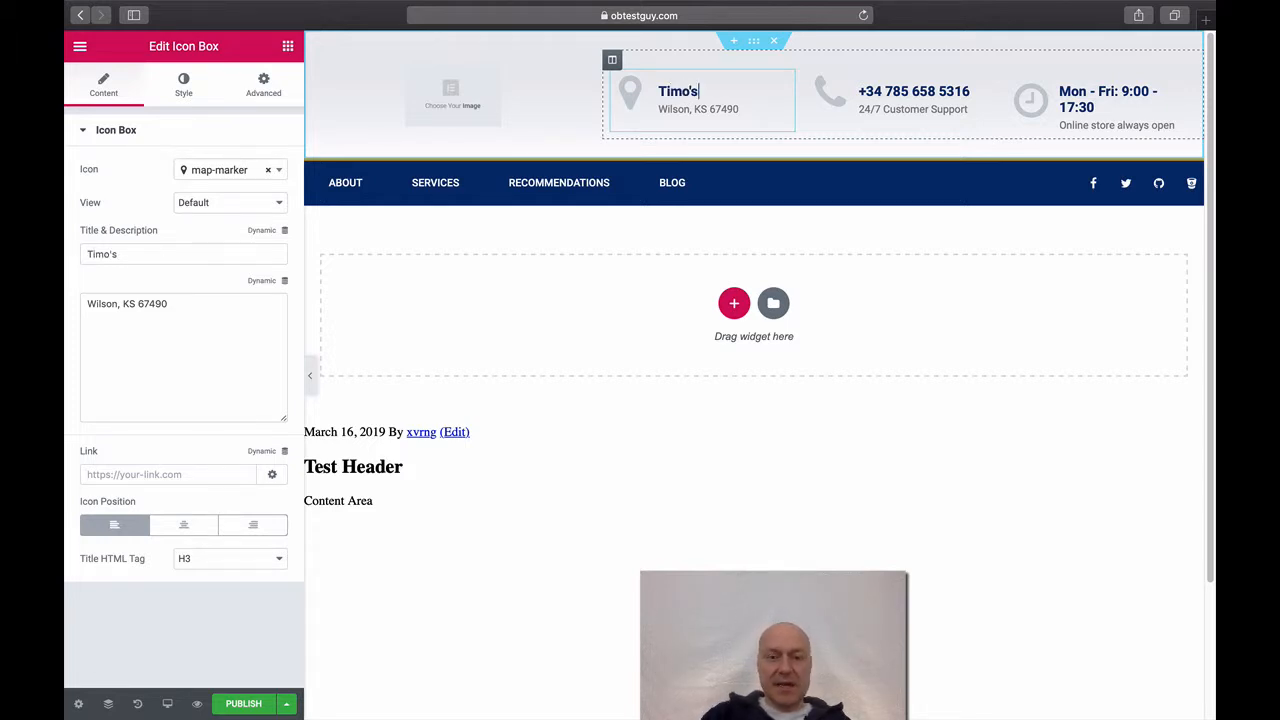
pyautogui.write(' B')
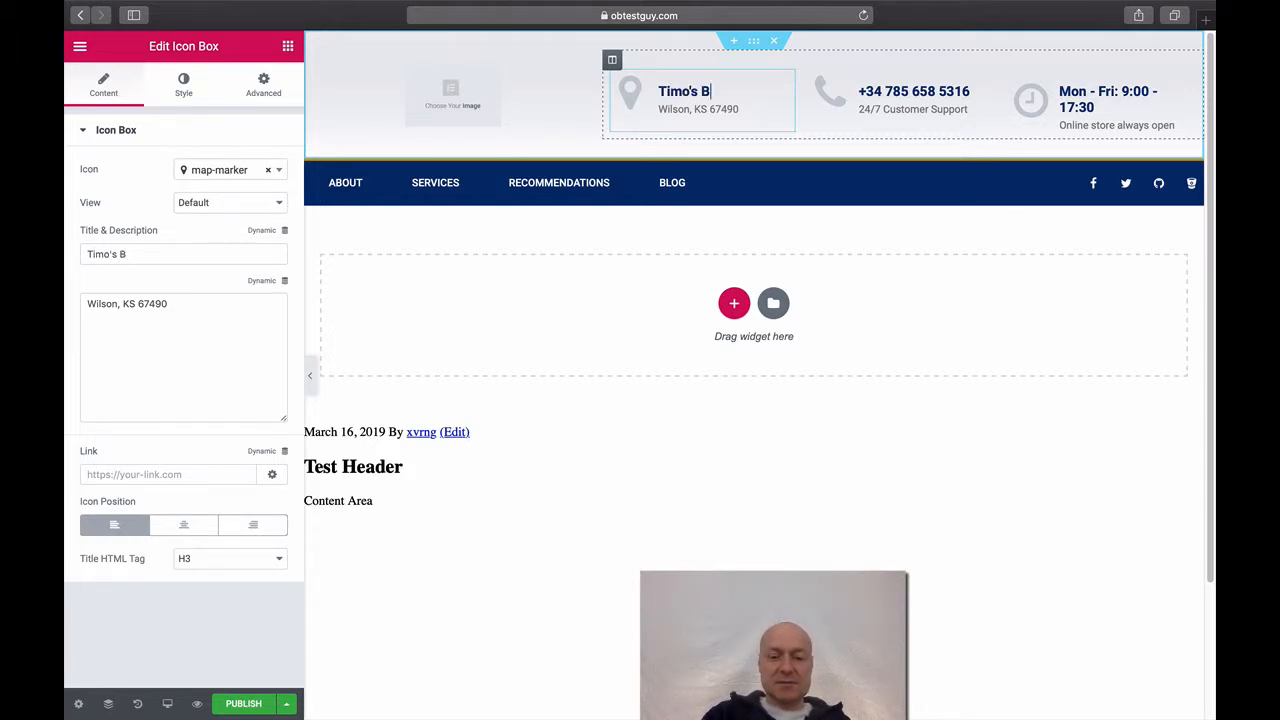
pyautogui.write('usiness')
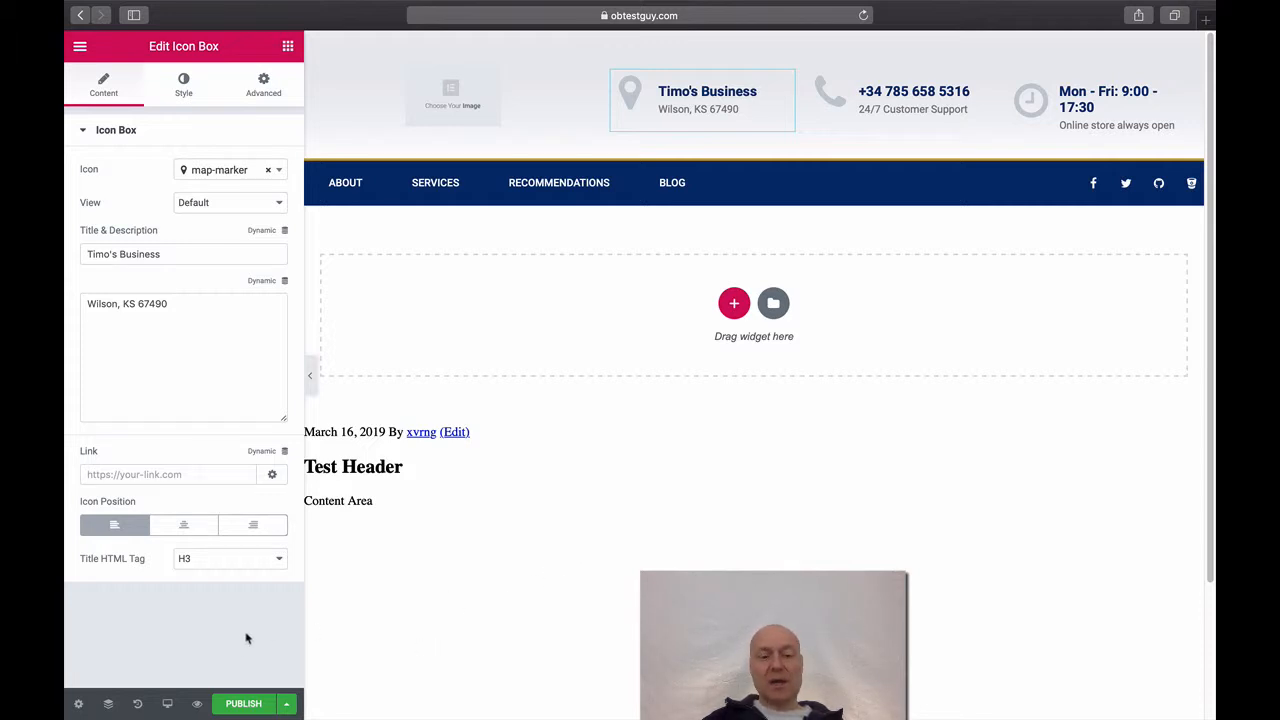
# - Publish the header with a display condition that includes the Entire Site
pyautogui.click(245, 705)
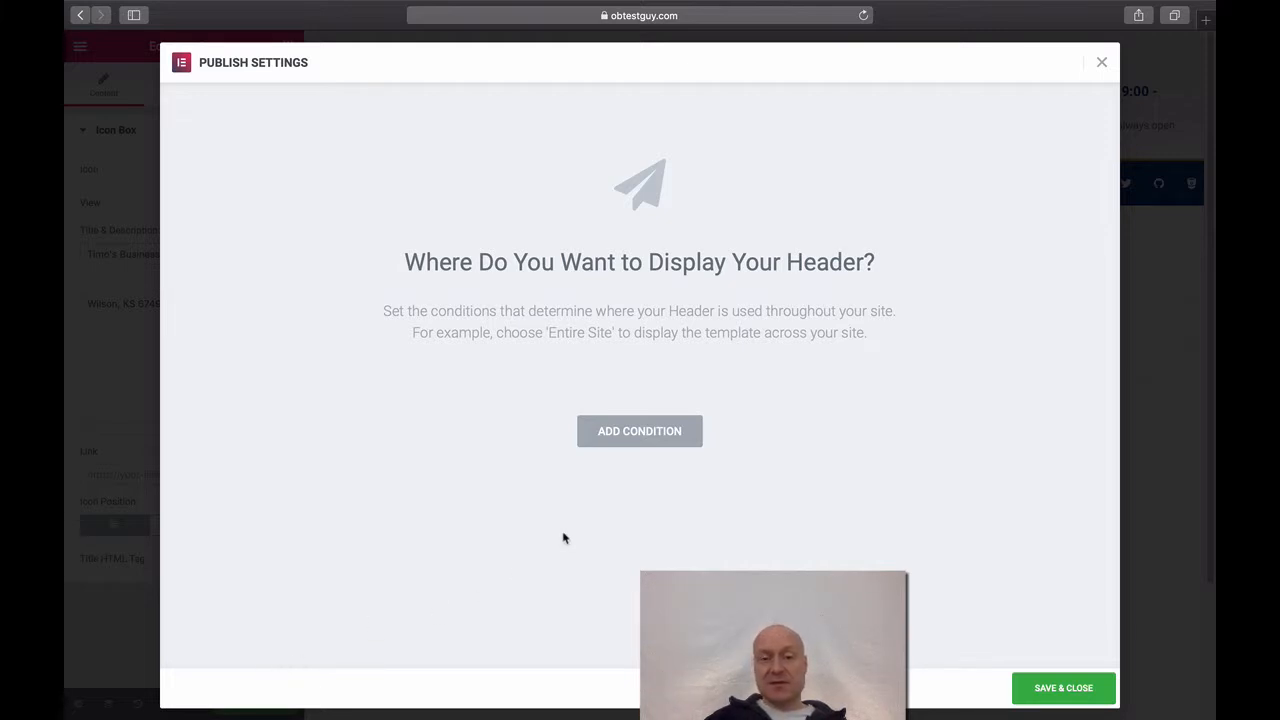
pyautogui.click(639, 431)
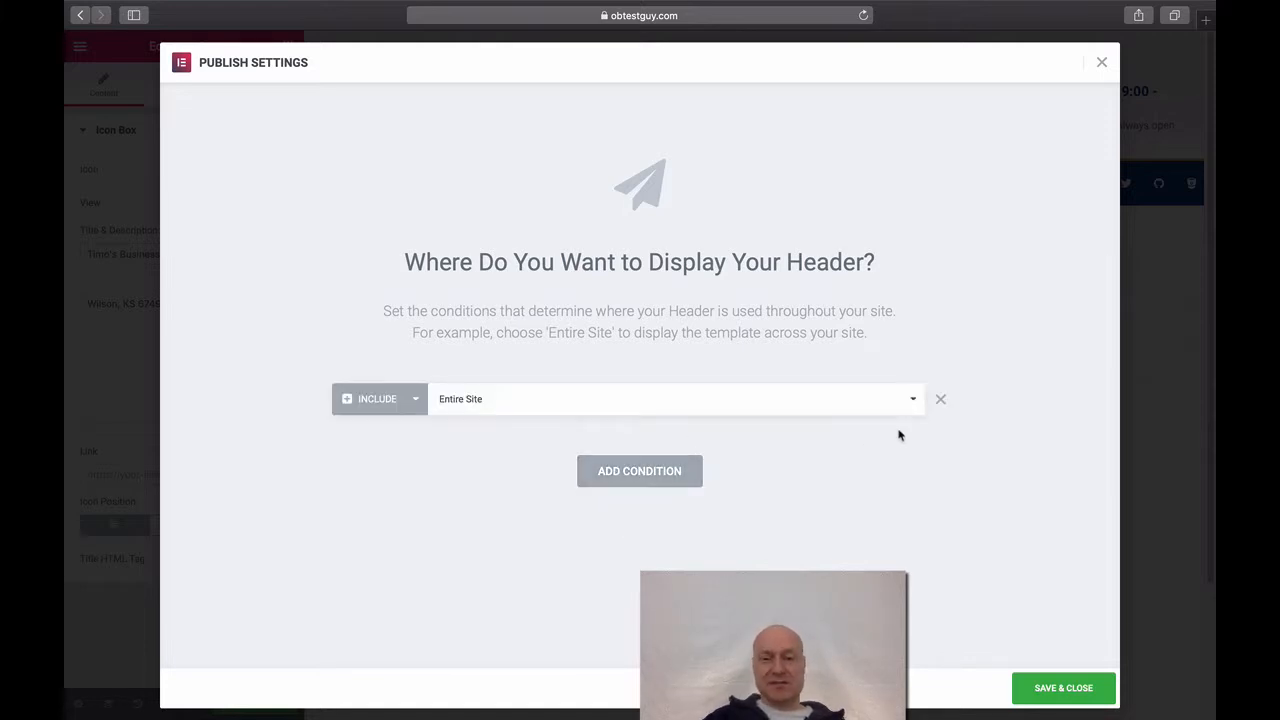
pyautogui.click(913, 402)
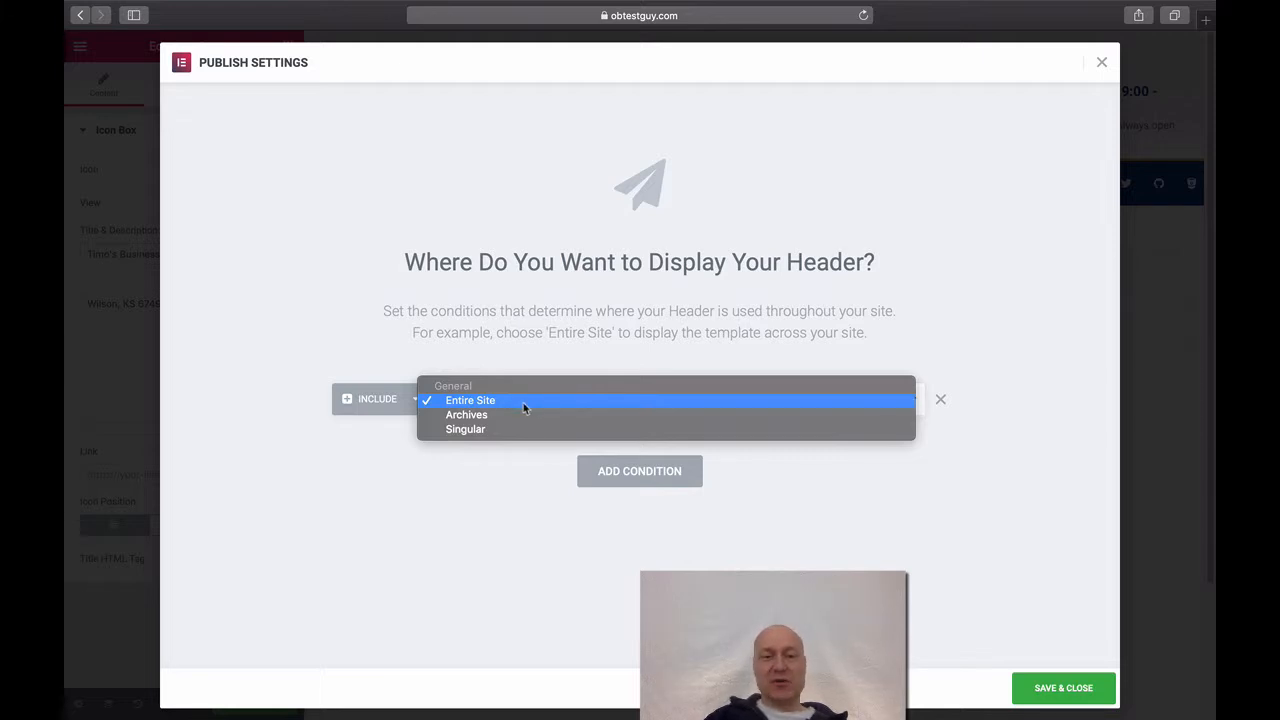
pyautogui.click(307, 356)
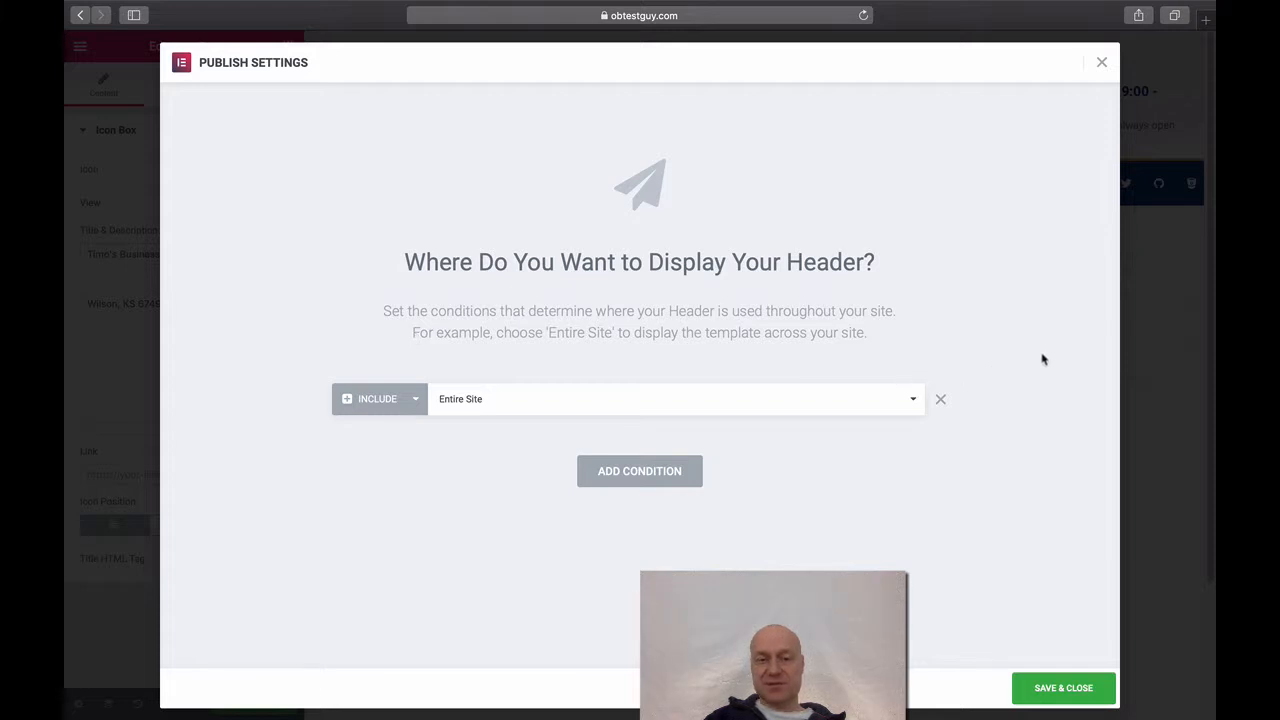
pyautogui.click(1055, 700)
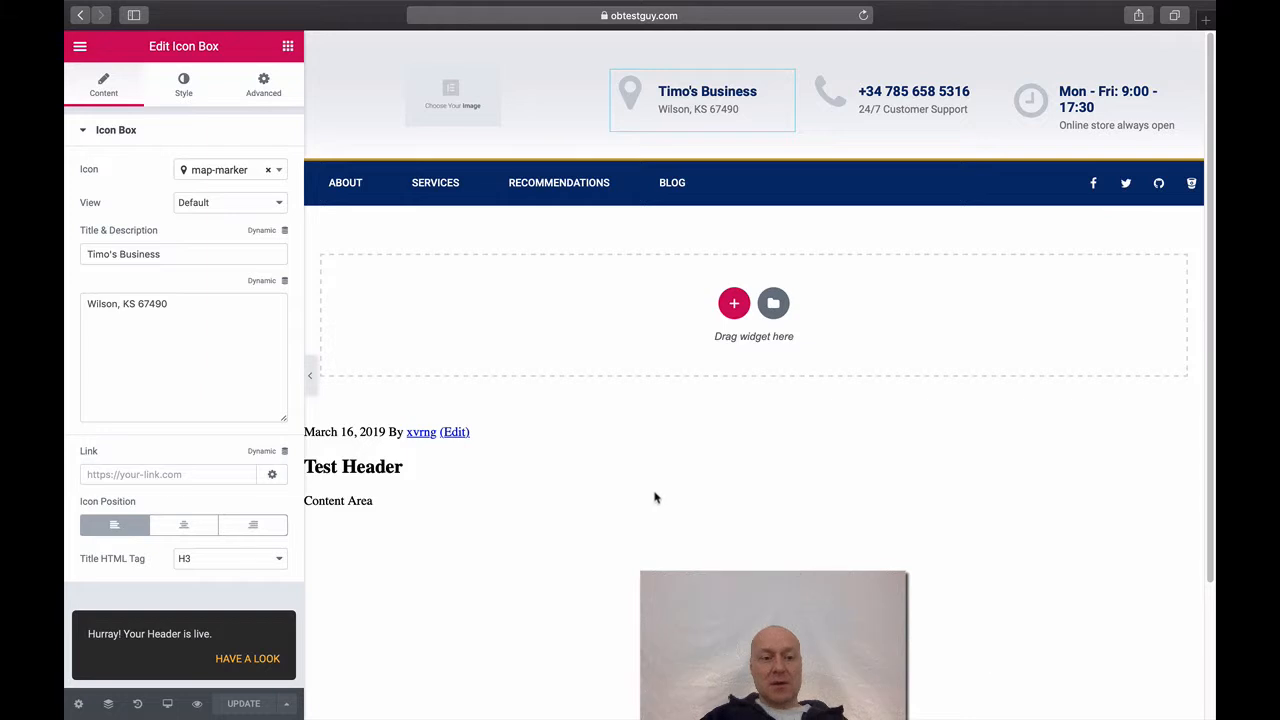
# - View the published header on the live page, and return to the Theme Builder template list in the dashboard
pyautogui.click(247, 660)
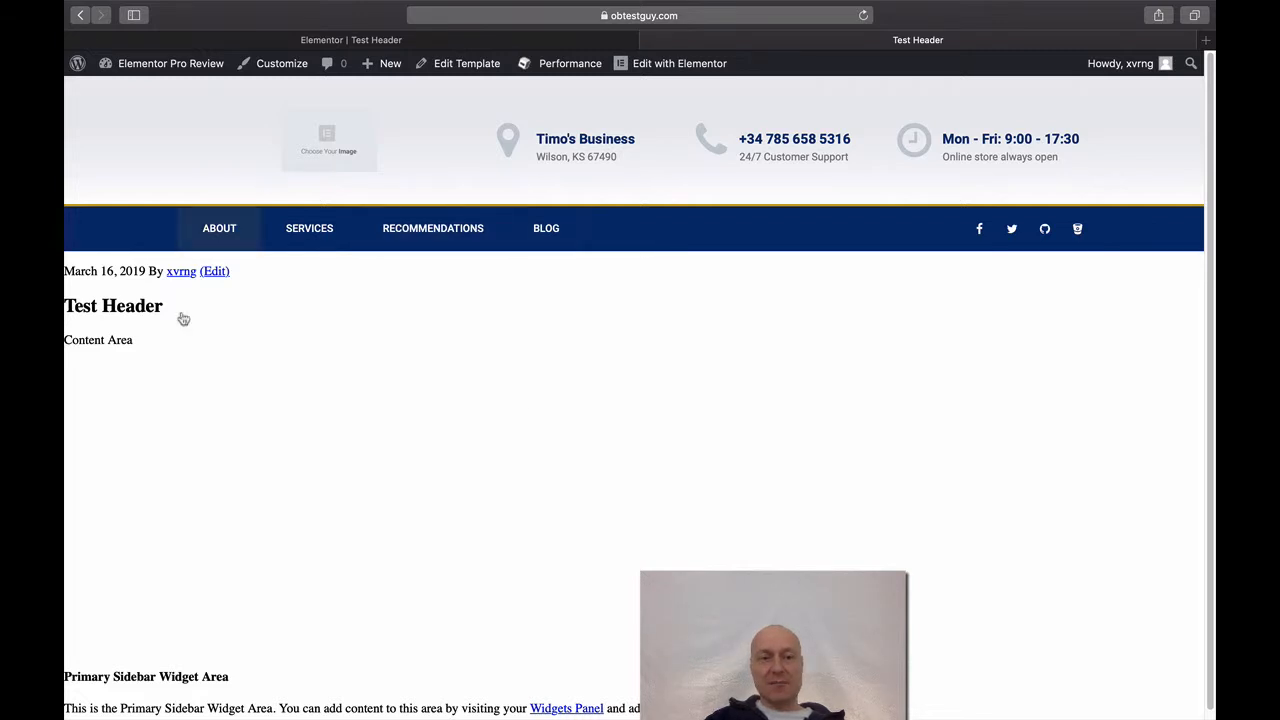
pyautogui.click(677, 64)
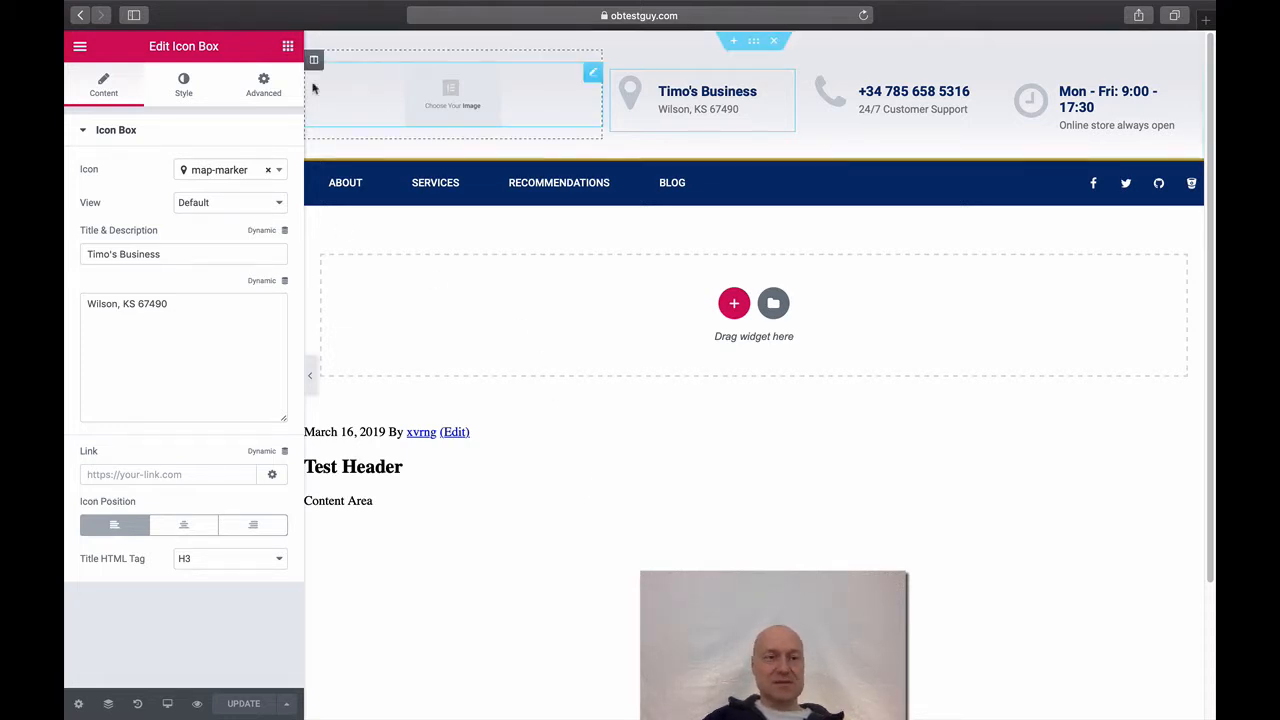
pyautogui.click(81, 50)
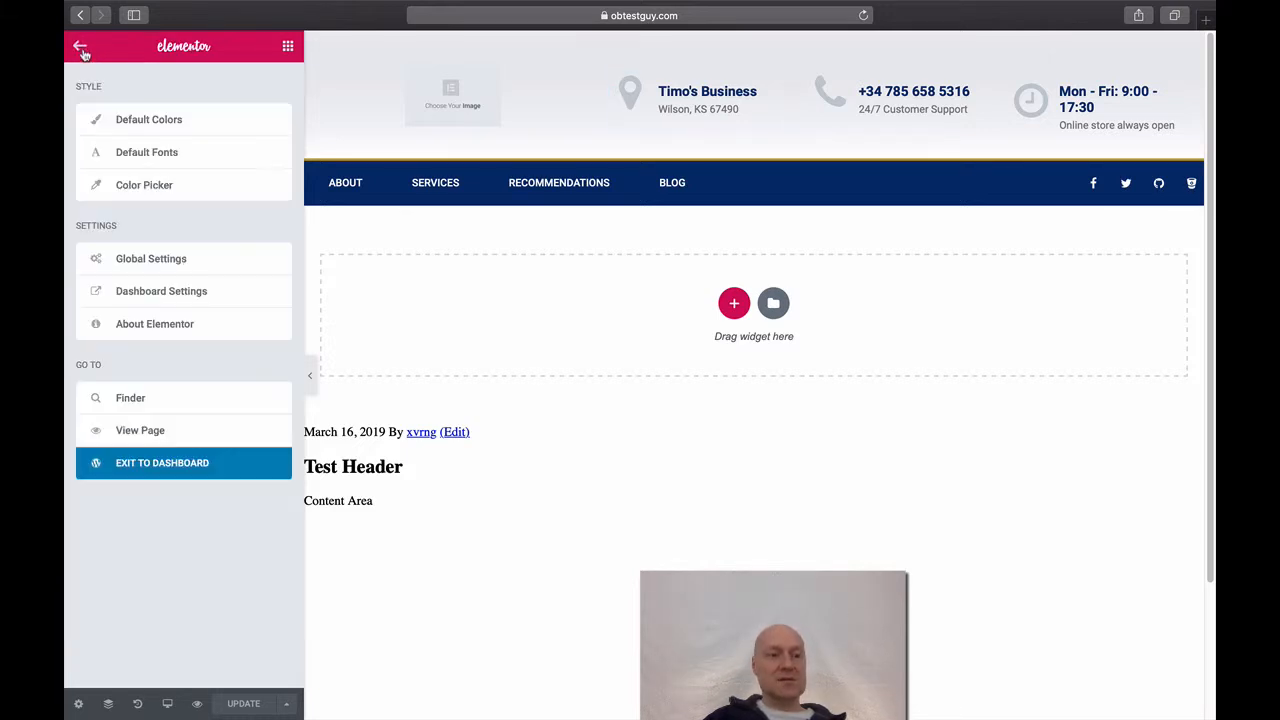
pyautogui.click(170, 473)
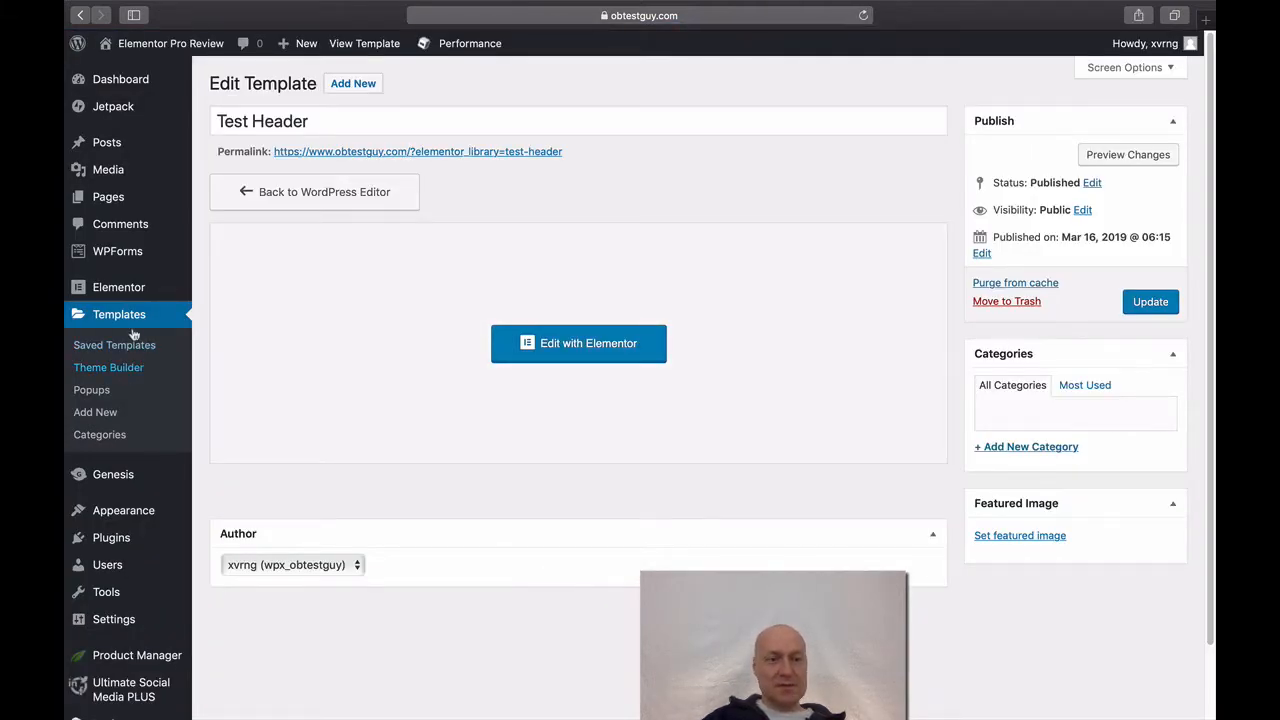
pyautogui.click(133, 371)
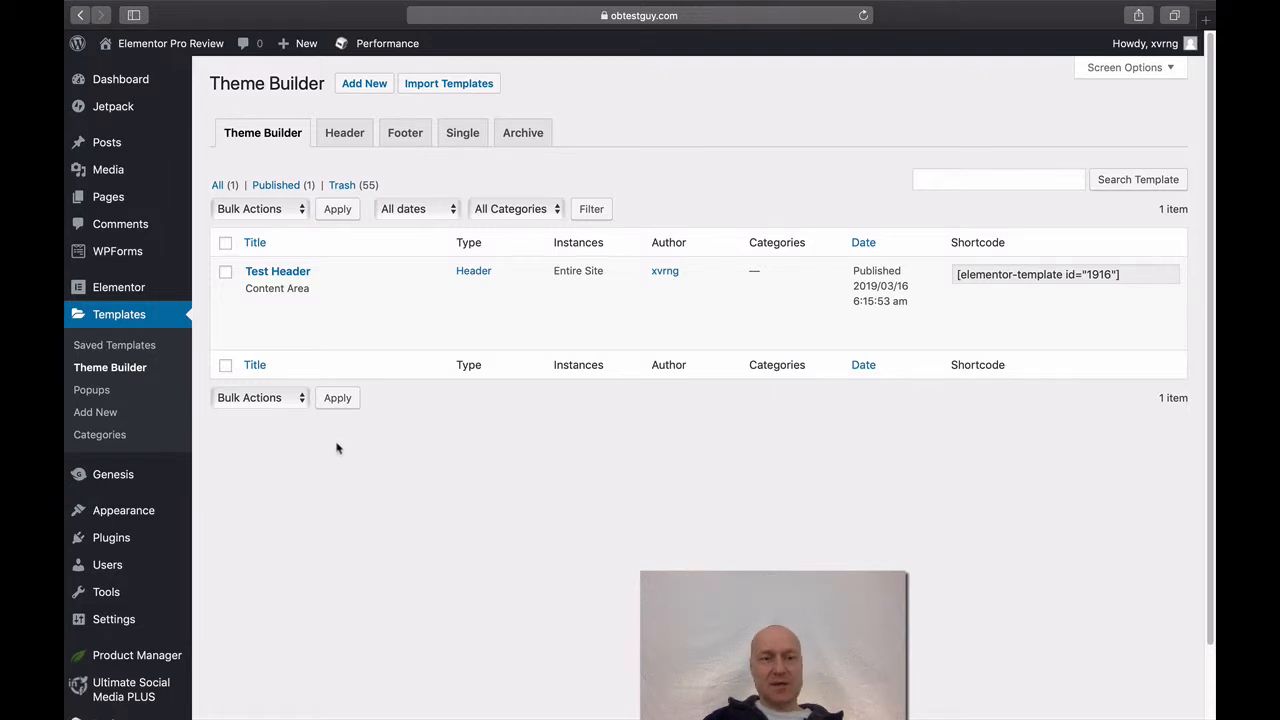
# - Create a Footer template named "Test Footer" and insert the library block with the lime-green support banner above black link columns
pyautogui.click(369, 87)
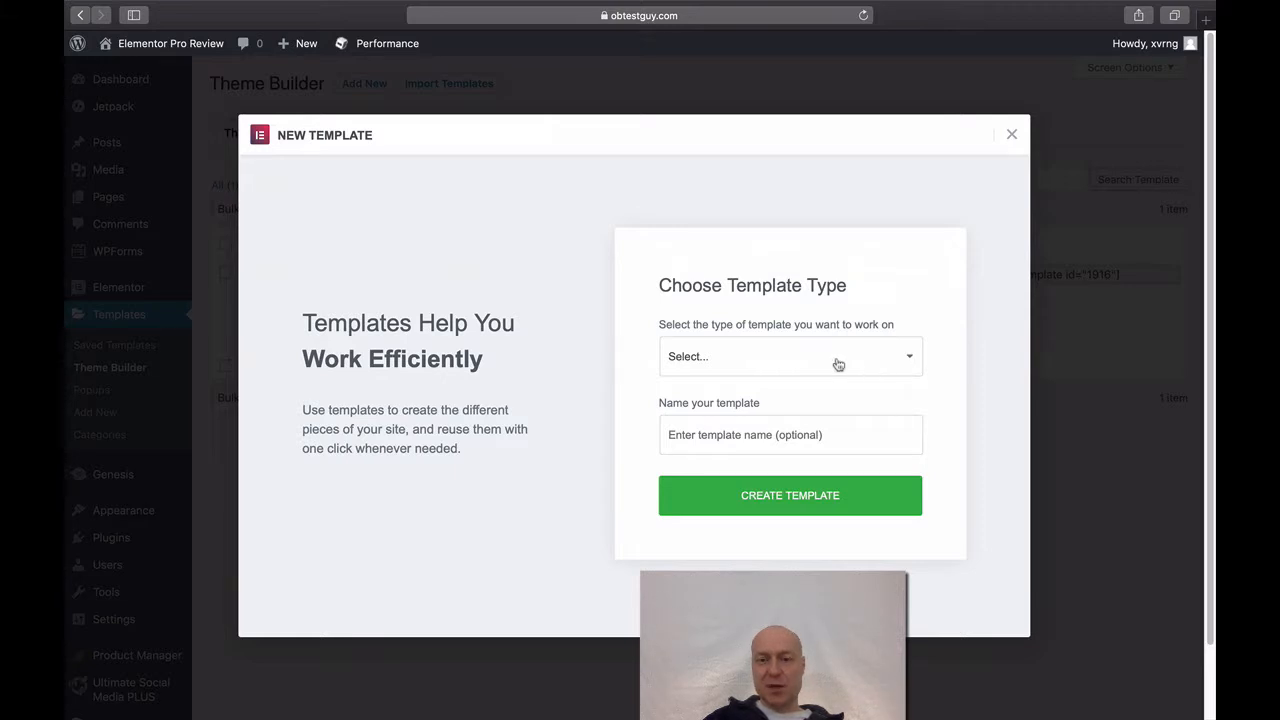
pyautogui.click(838, 362)
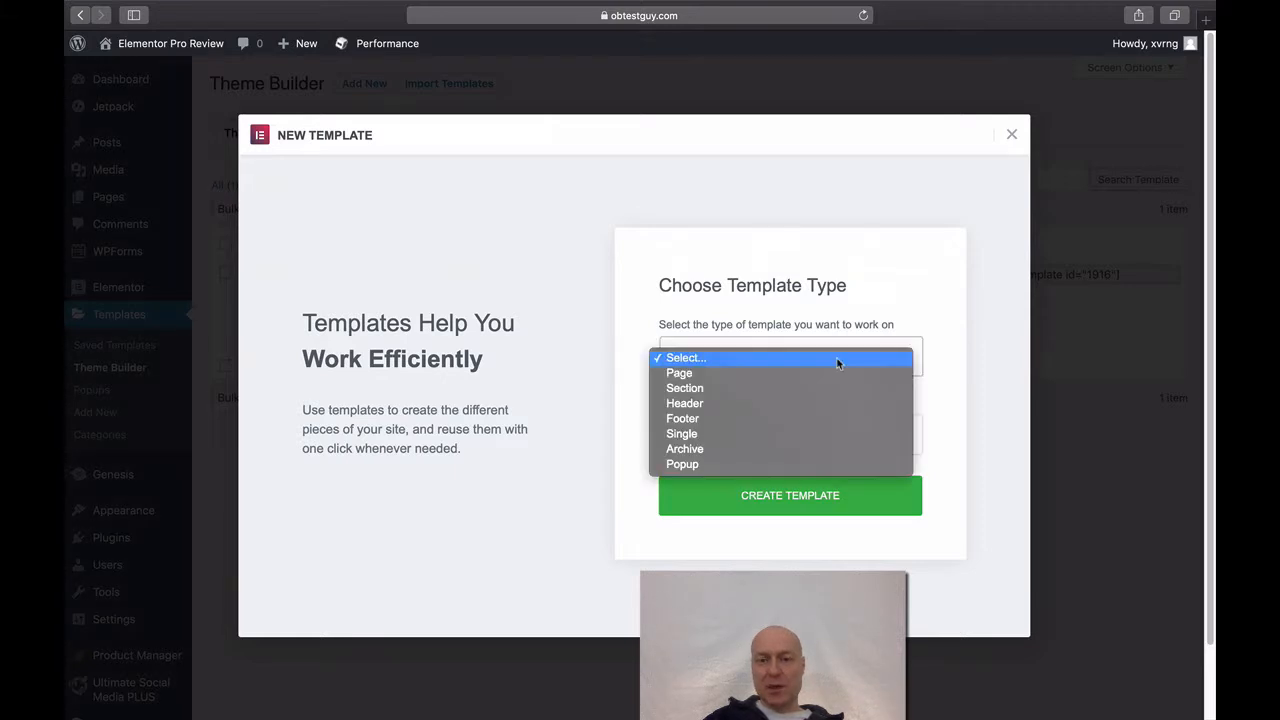
pyautogui.click(814, 418)
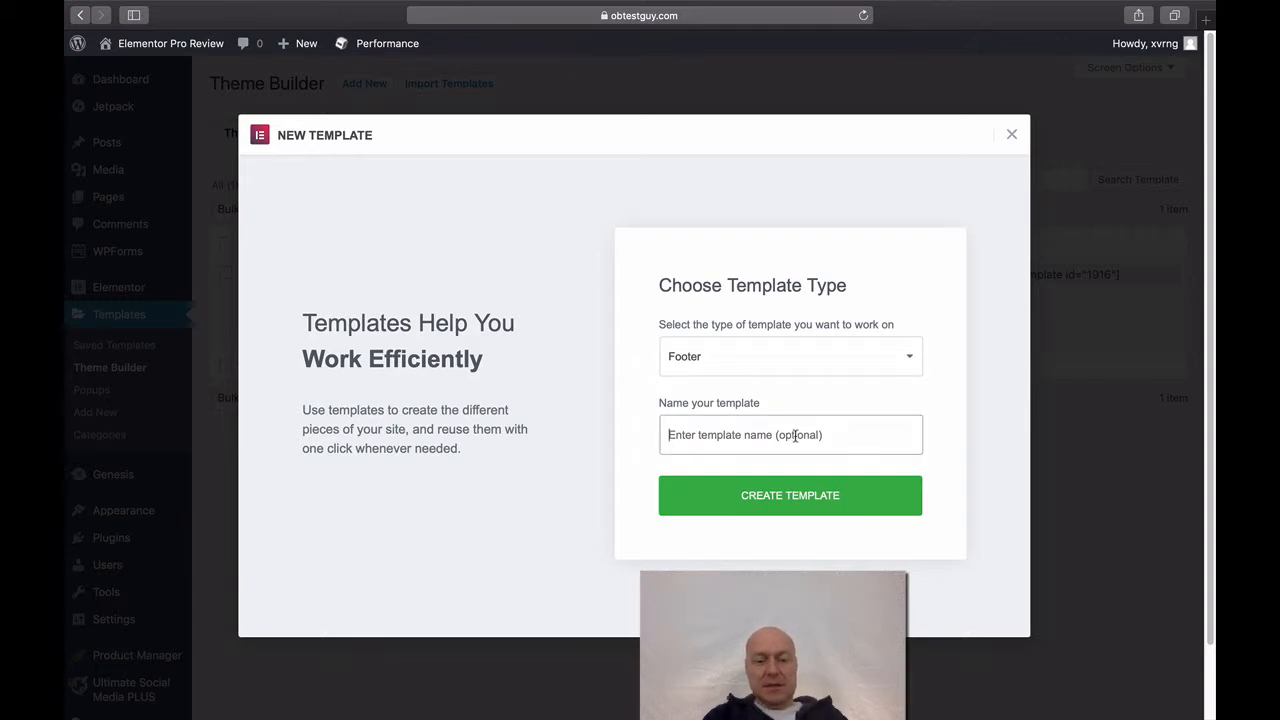
pyautogui.write('Test Footer')
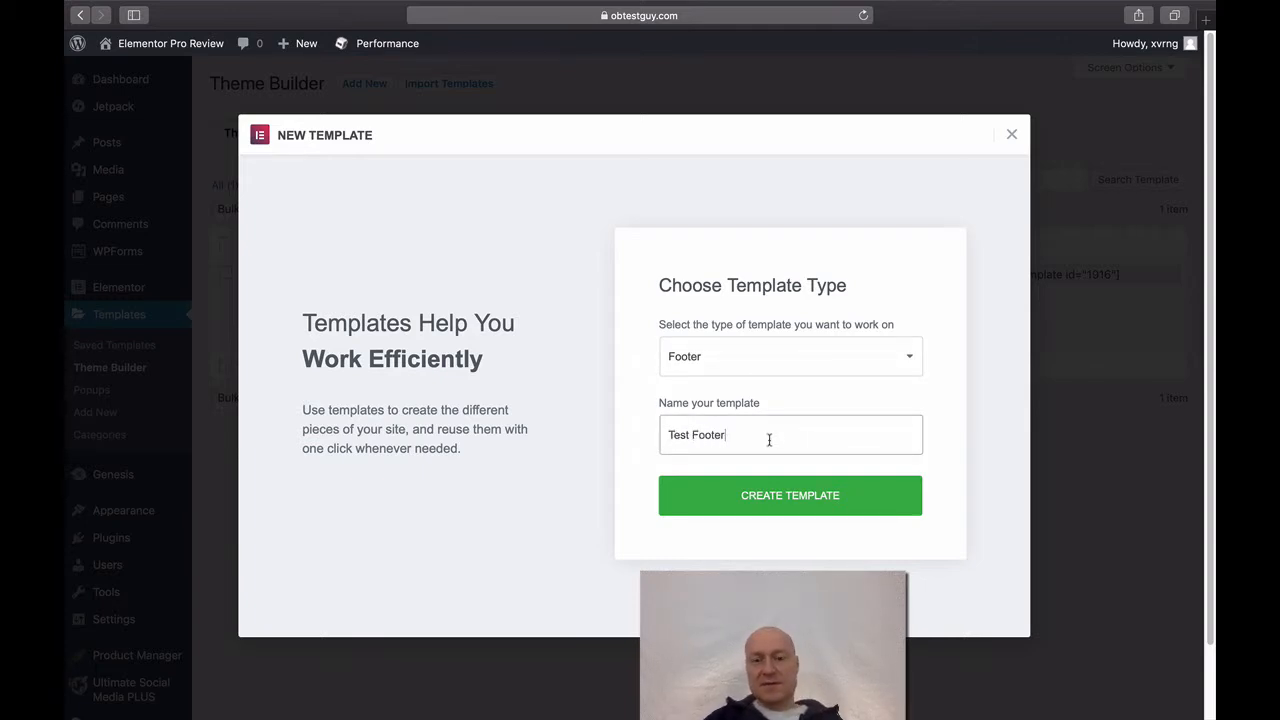
pyautogui.click(849, 508)
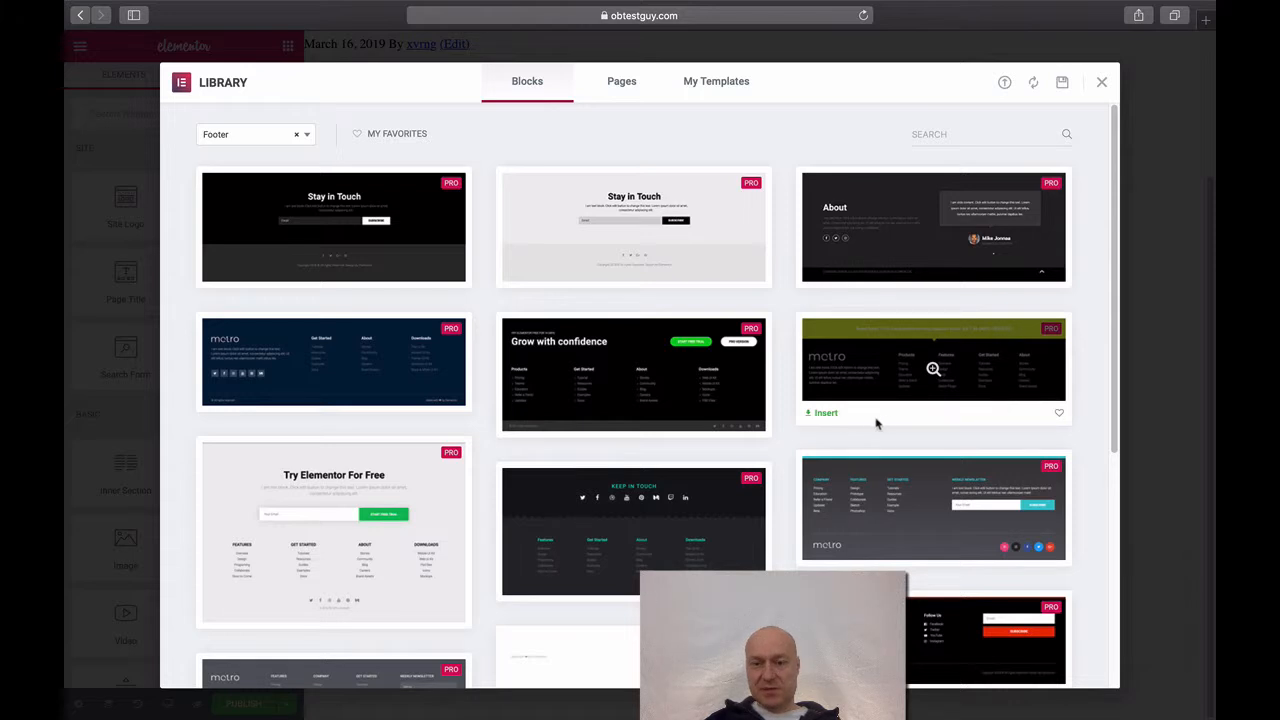
pyautogui.click(826, 414)
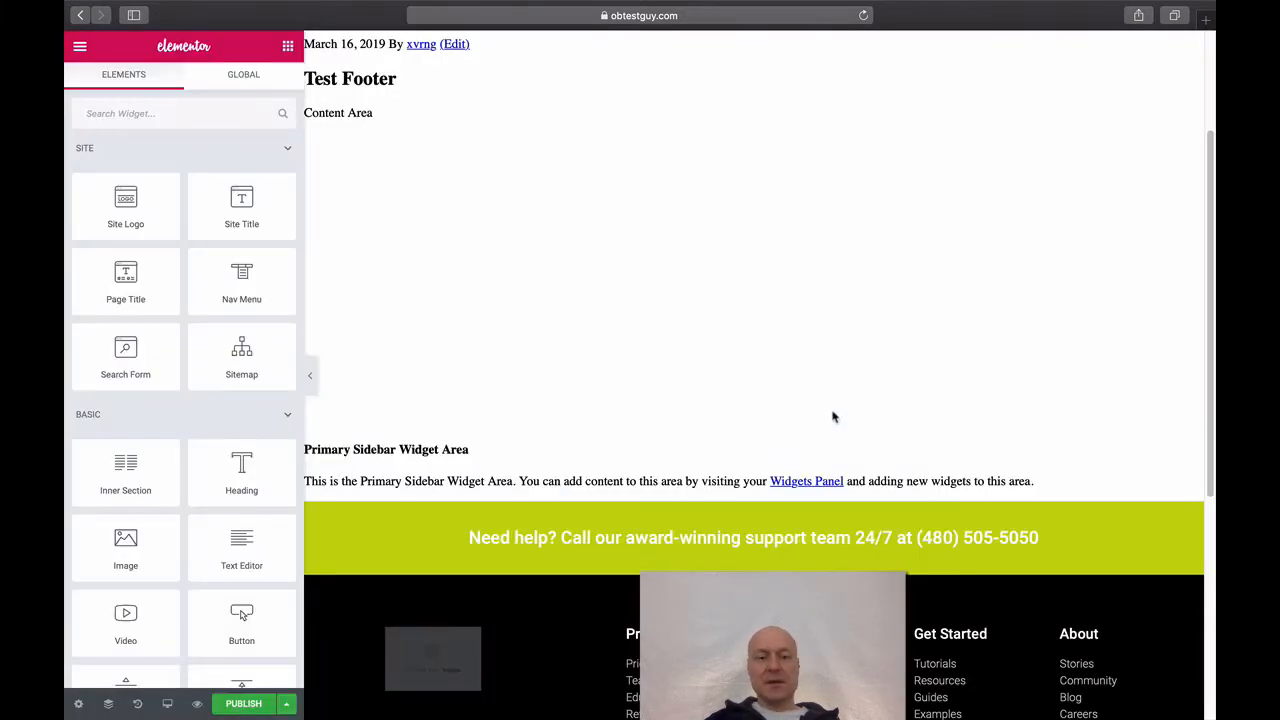
# - Change the heading in the footer's green banner to "Need help? Call Us Everyday."
pyautogui.click(566, 537)
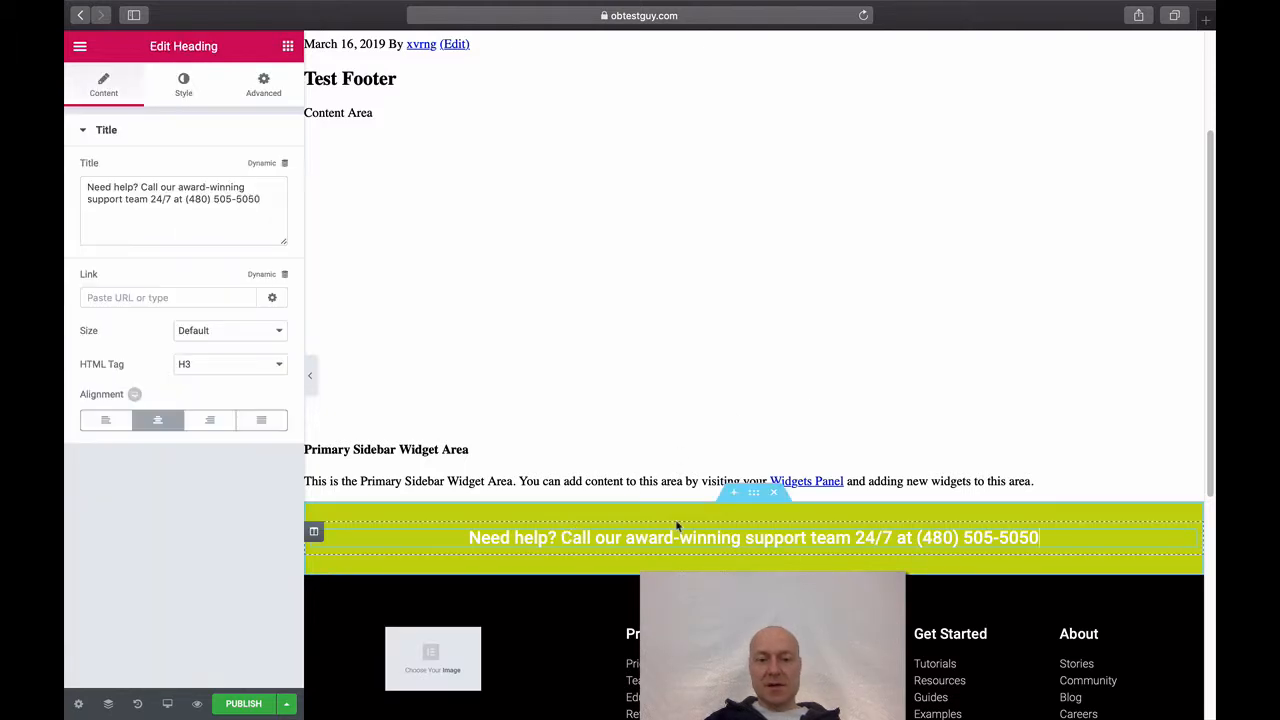
pyautogui.moveTo(1048, 540); pyautogui.dragTo(597, 537)
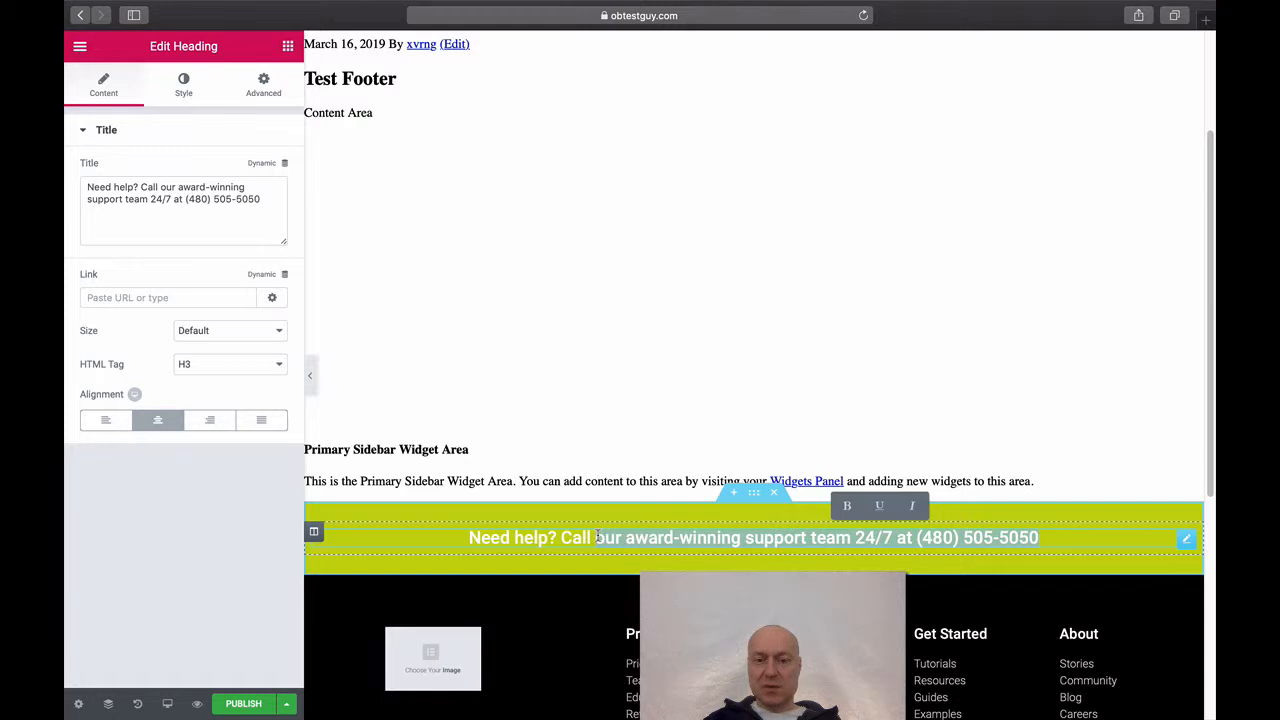
pyautogui.press('BackSpace')
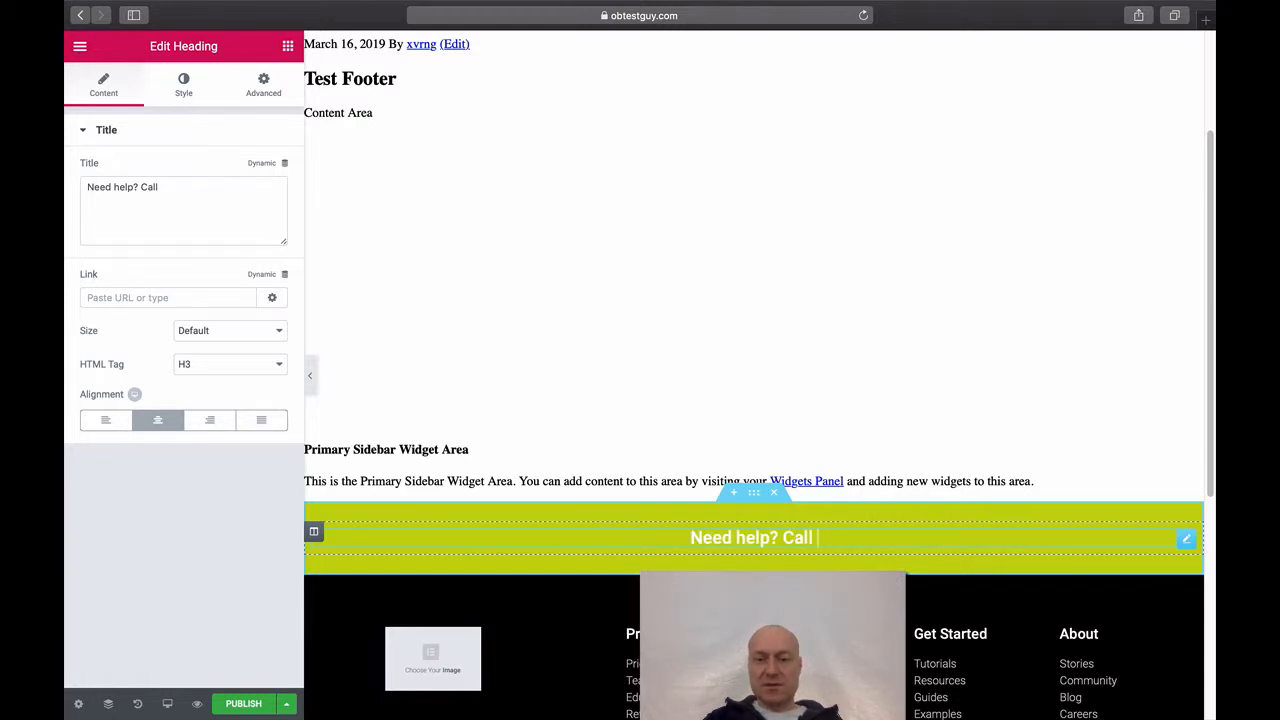
pyautogui.press('BackSpace')
pyautogui.press('BackSpace')
pyautogui.press('BackSpace')
pyautogui.press('BackSpace')
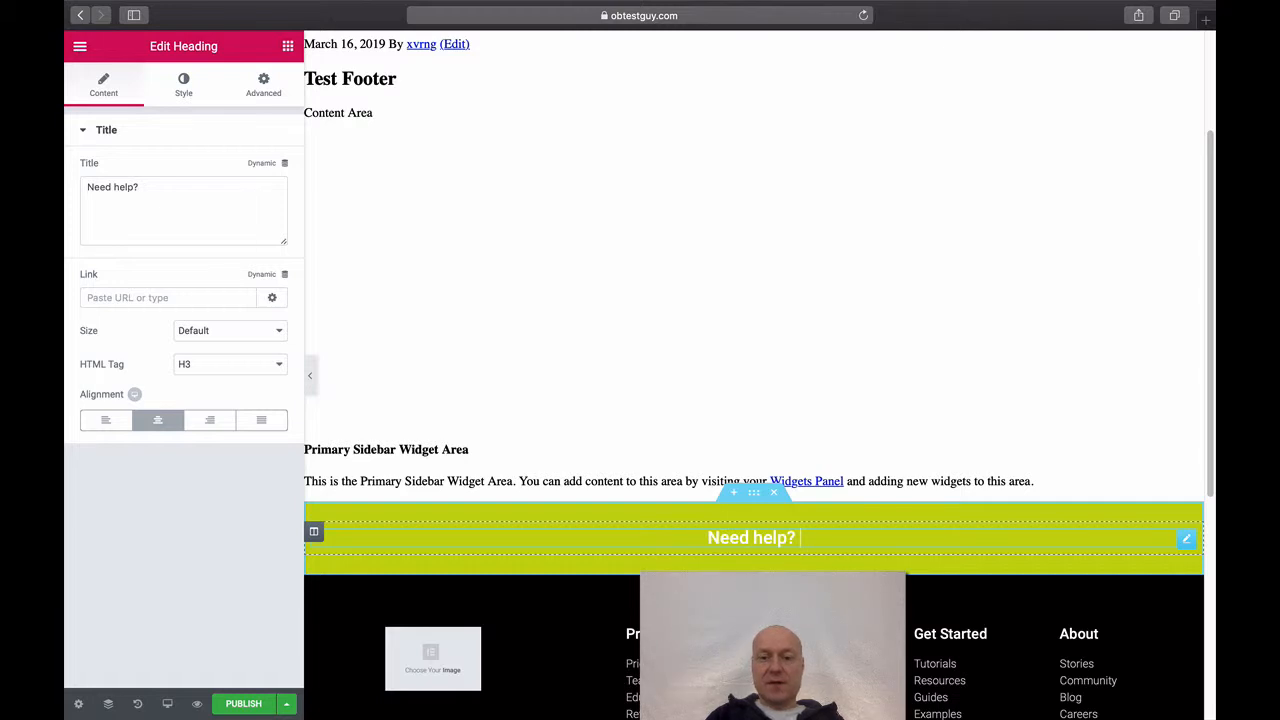
pyautogui.write('Ca')
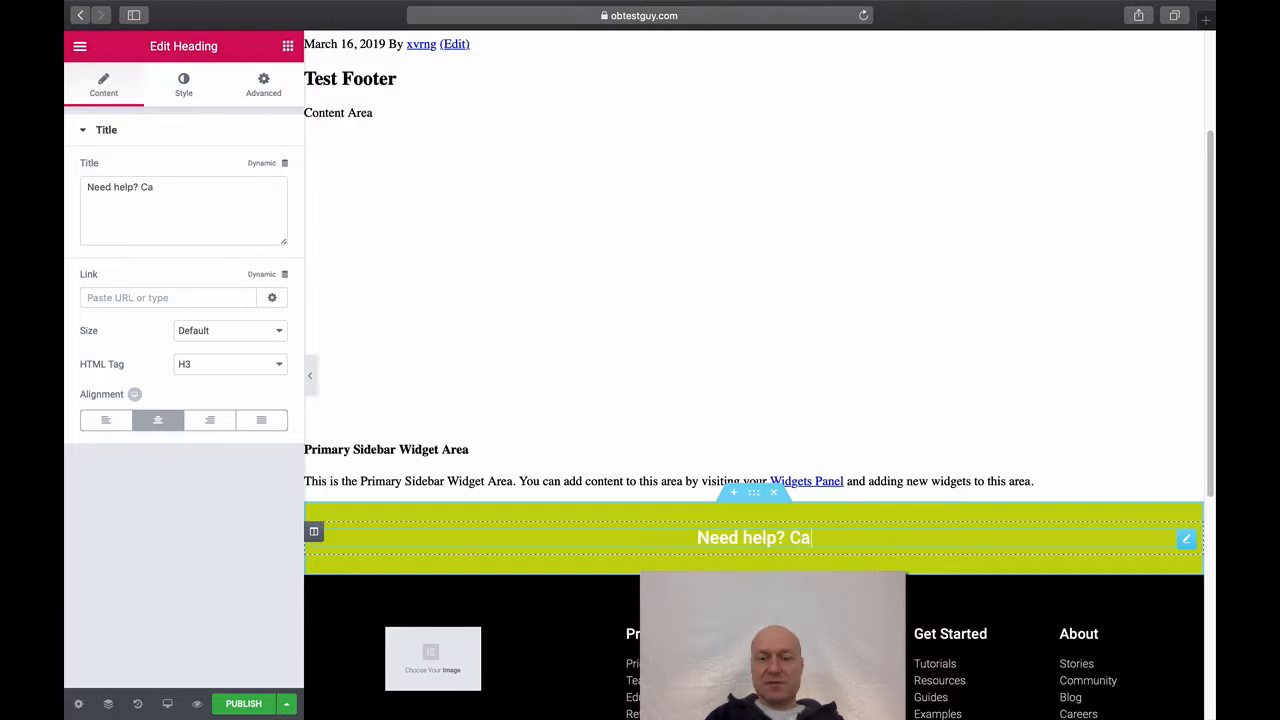
pyautogui.write('ll Us Ev')
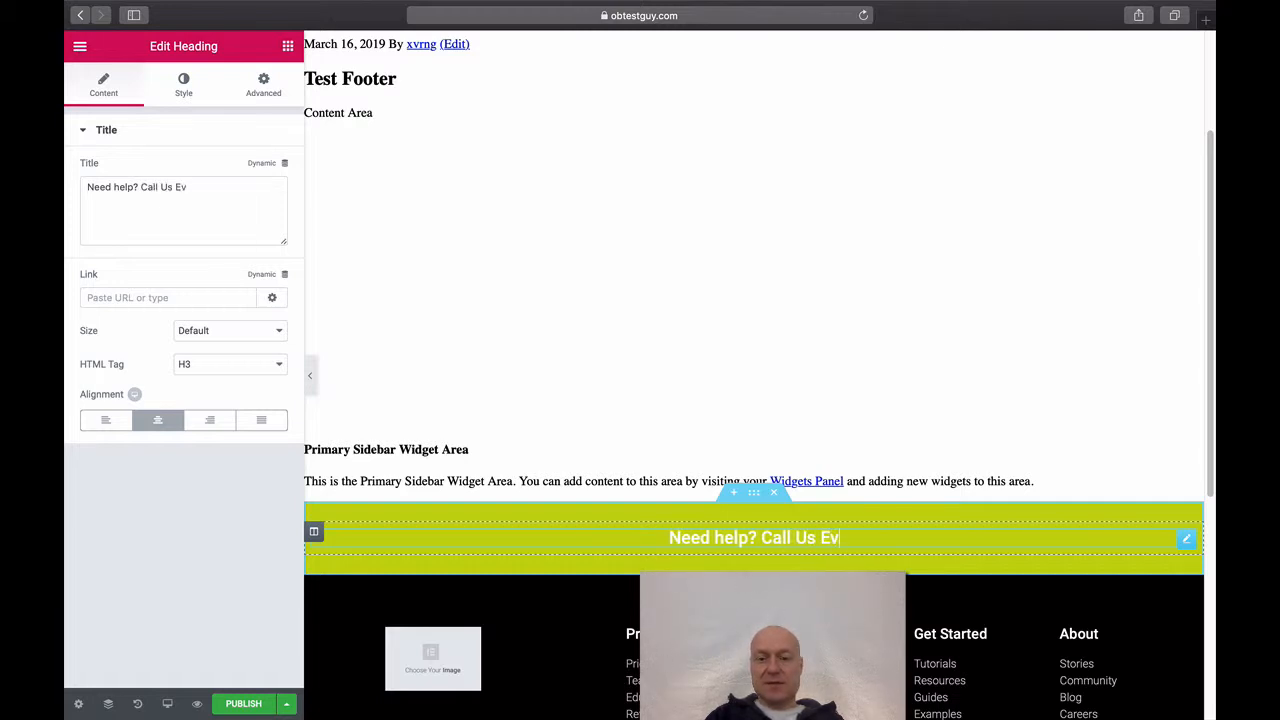
pyautogui.write('eryday')
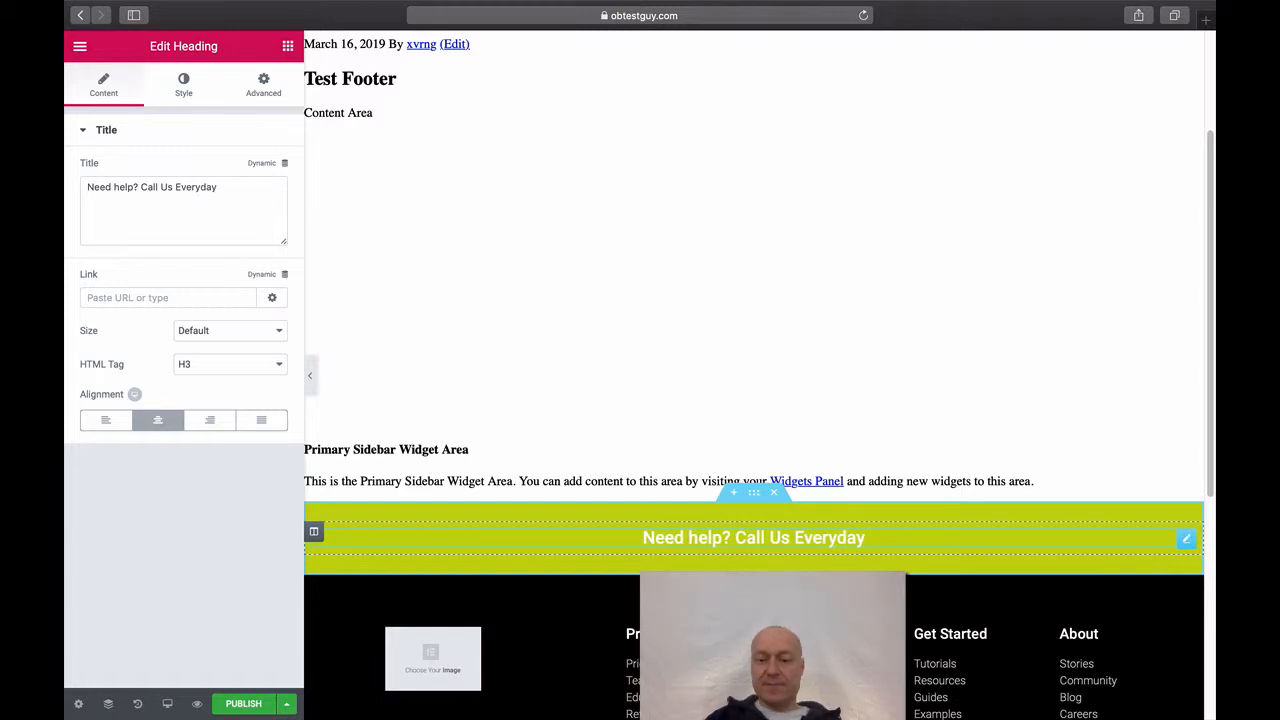
pyautogui.write('.')
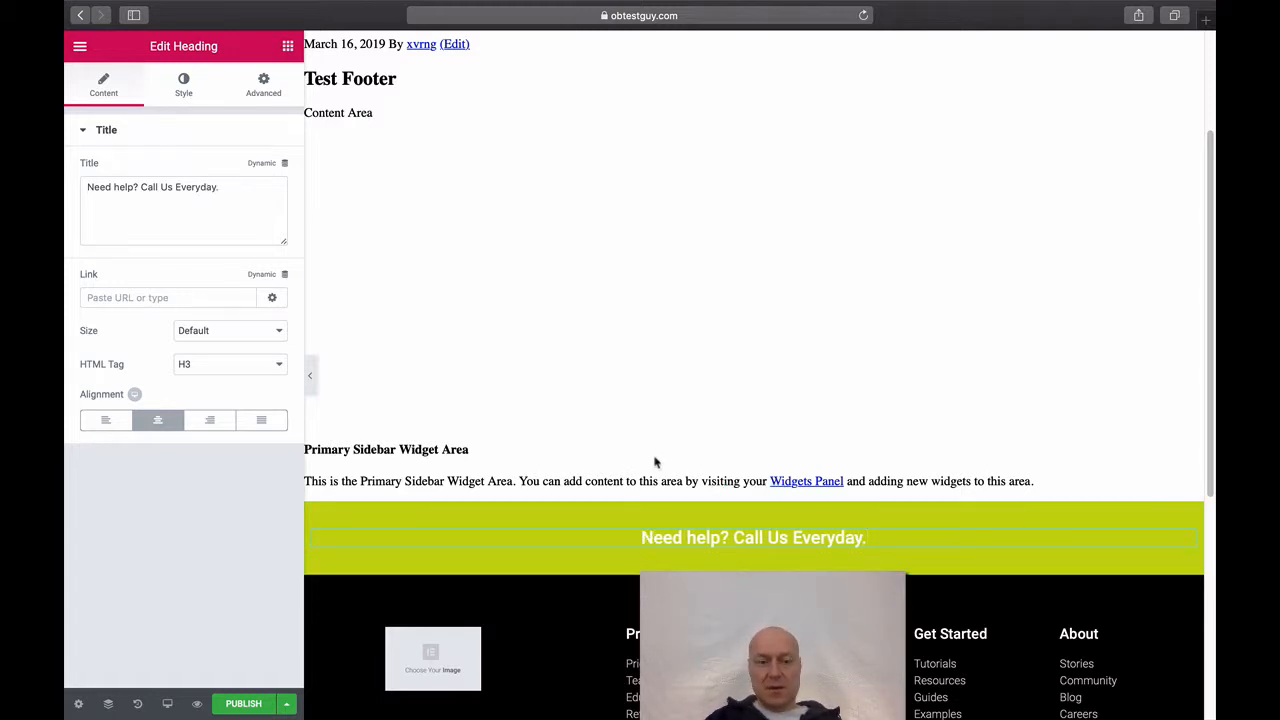
# - Publish the footer with a display condition that includes the Entire Site
pyautogui.click(244, 704)
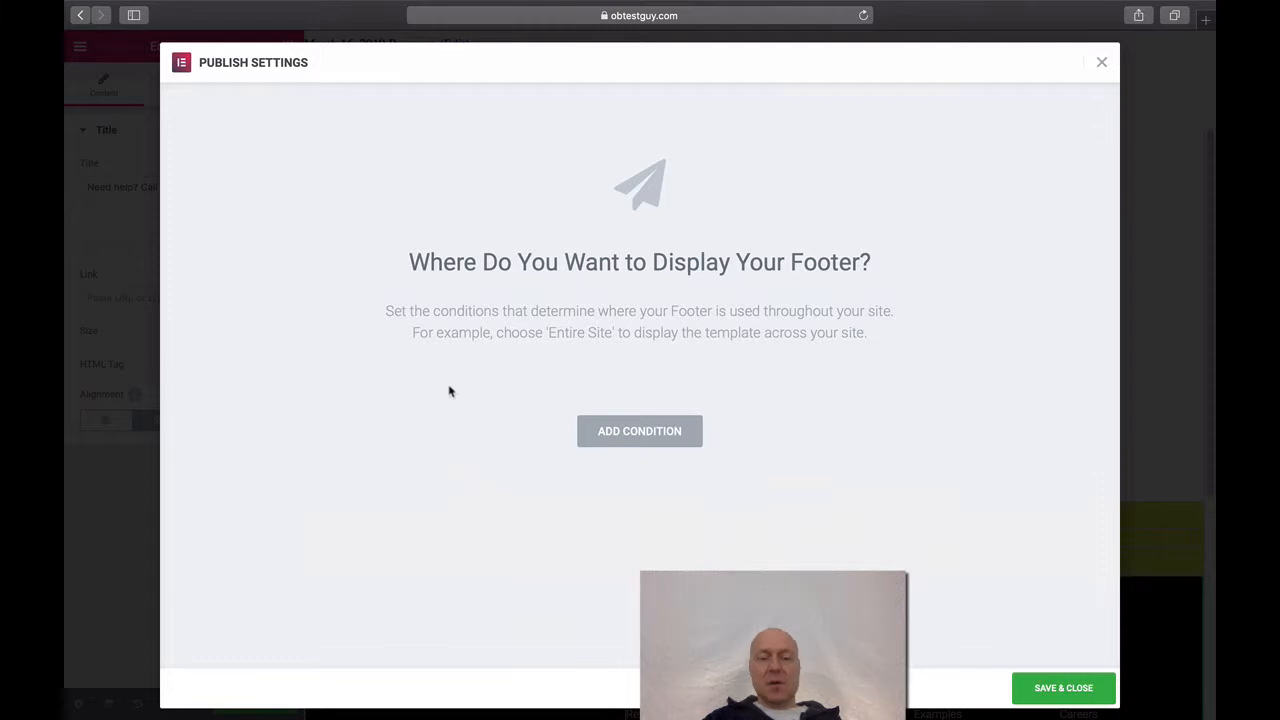
pyautogui.click(603, 424)
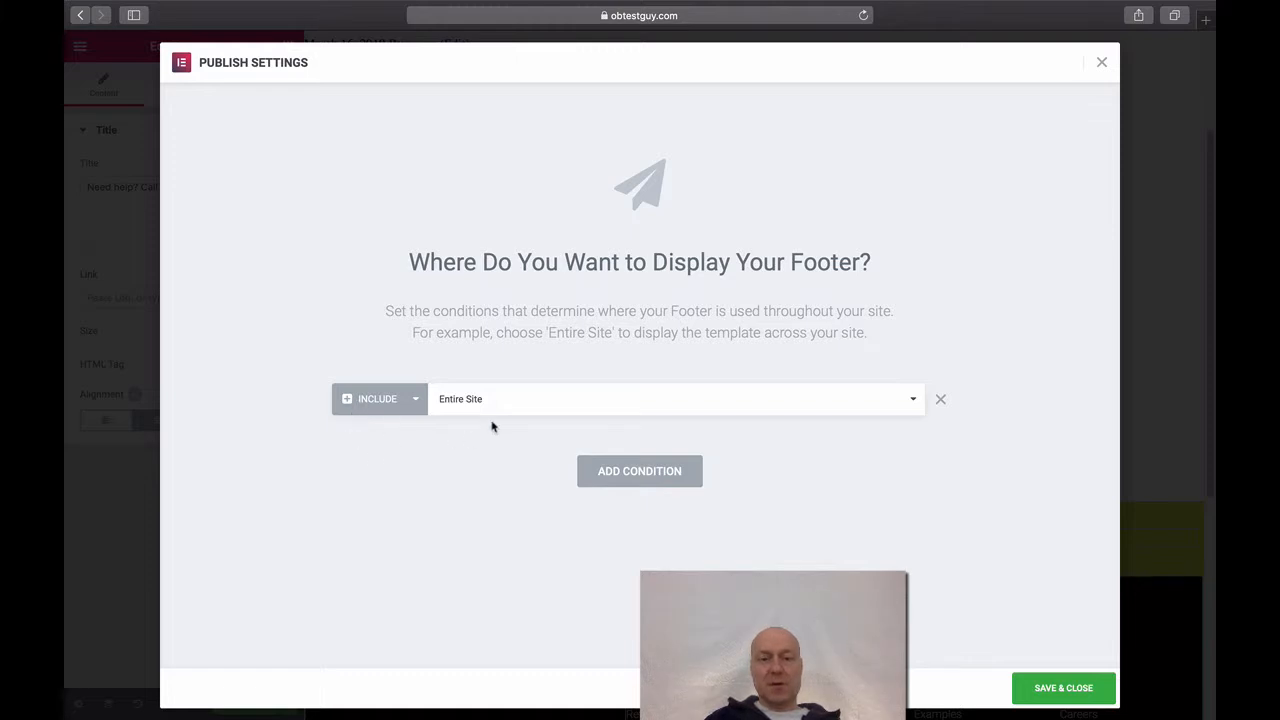
pyautogui.click(913, 403)
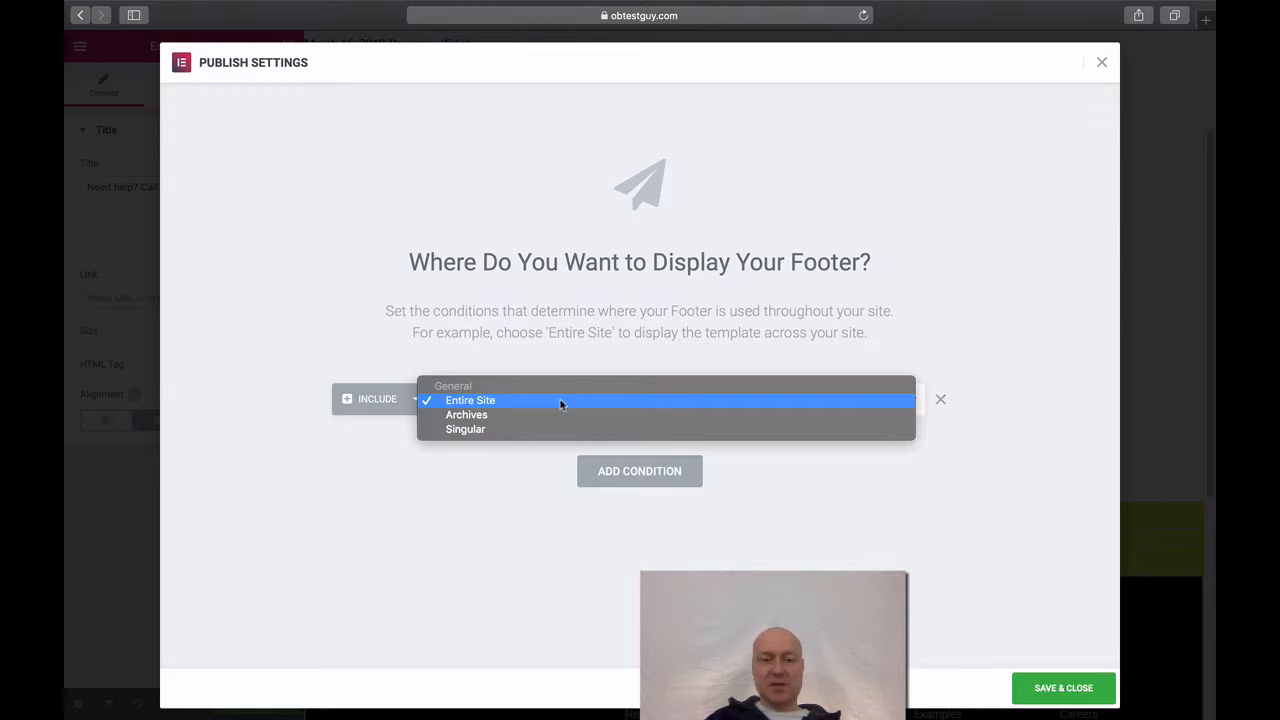
pyautogui.click(745, 362)
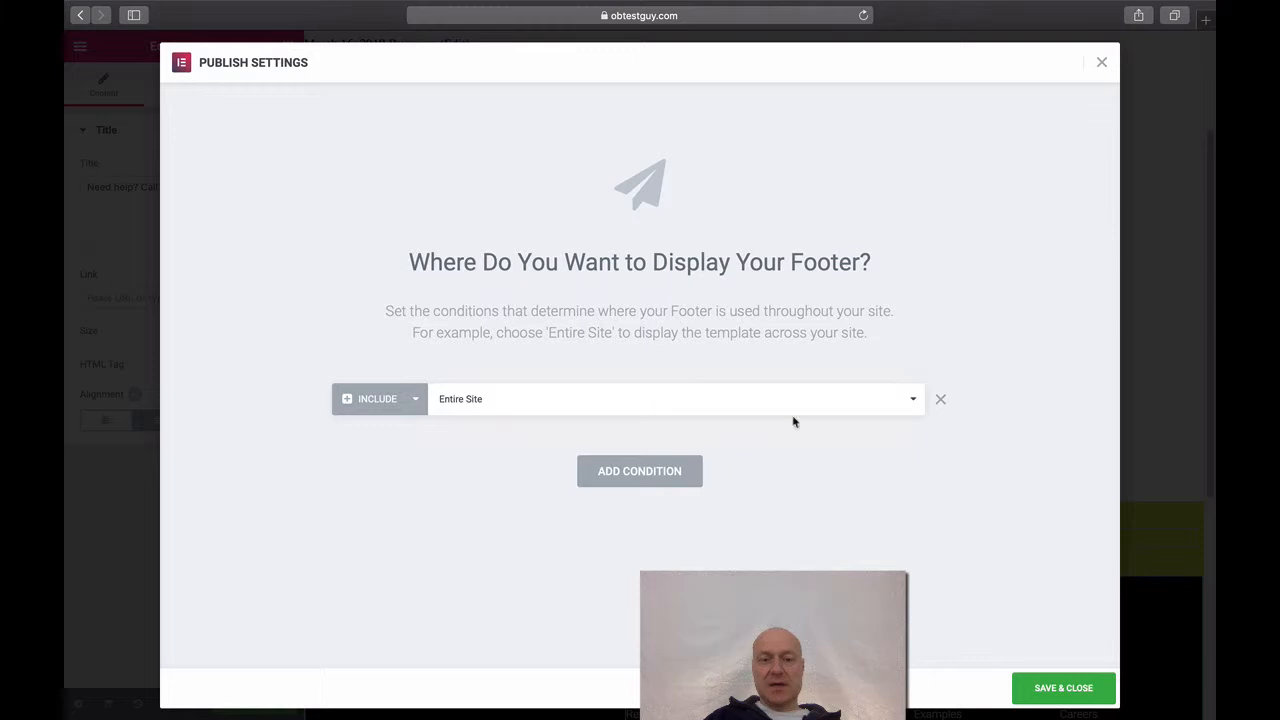
pyautogui.click(1061, 690)
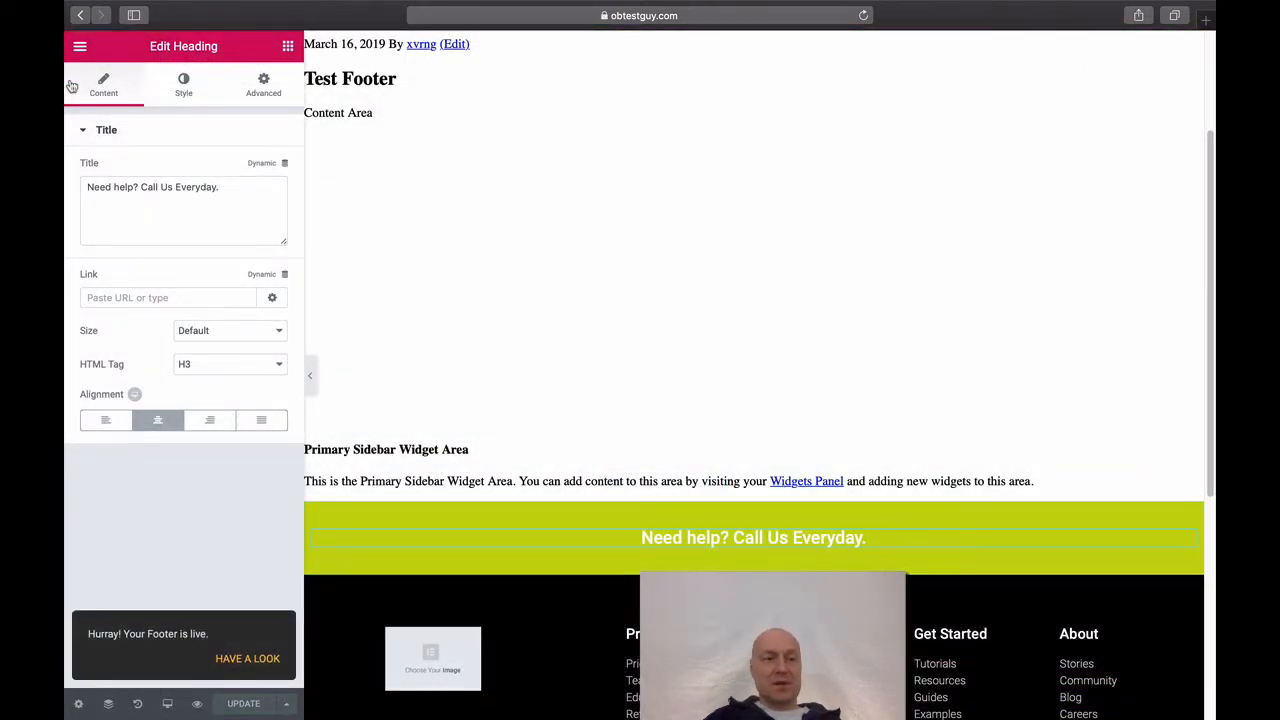
# - Exit the footer editor to the dashboard and return to the Theme Builder template list
pyautogui.click(78, 48)
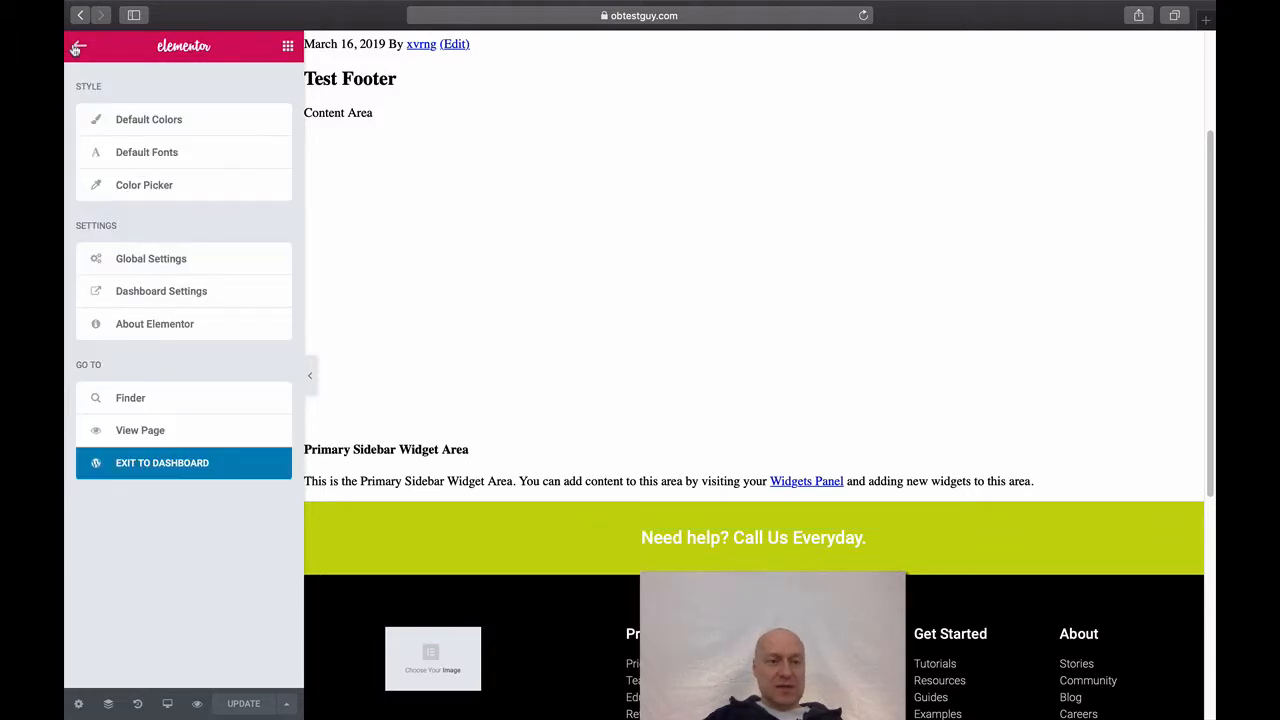
pyautogui.click(180, 476)
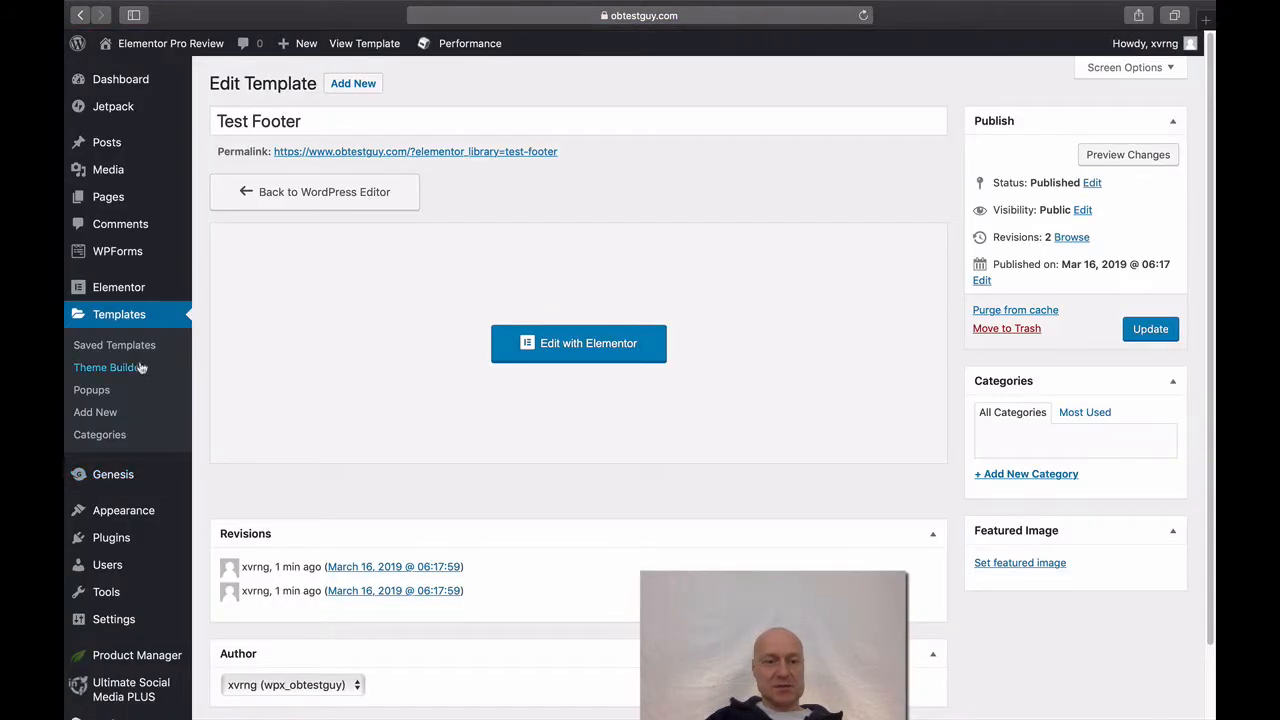
pyautogui.click(121, 370)
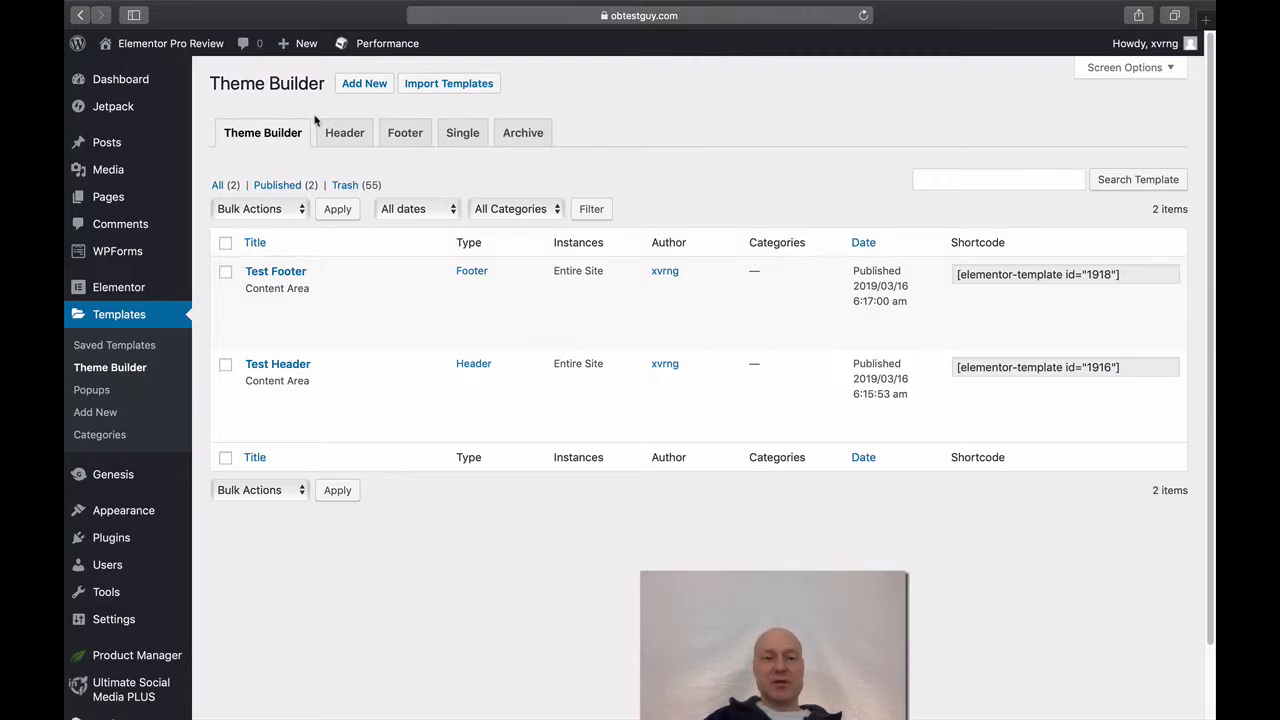
# - Create a new template of type Archive named "Test Archive"
pyautogui.click(360, 86)
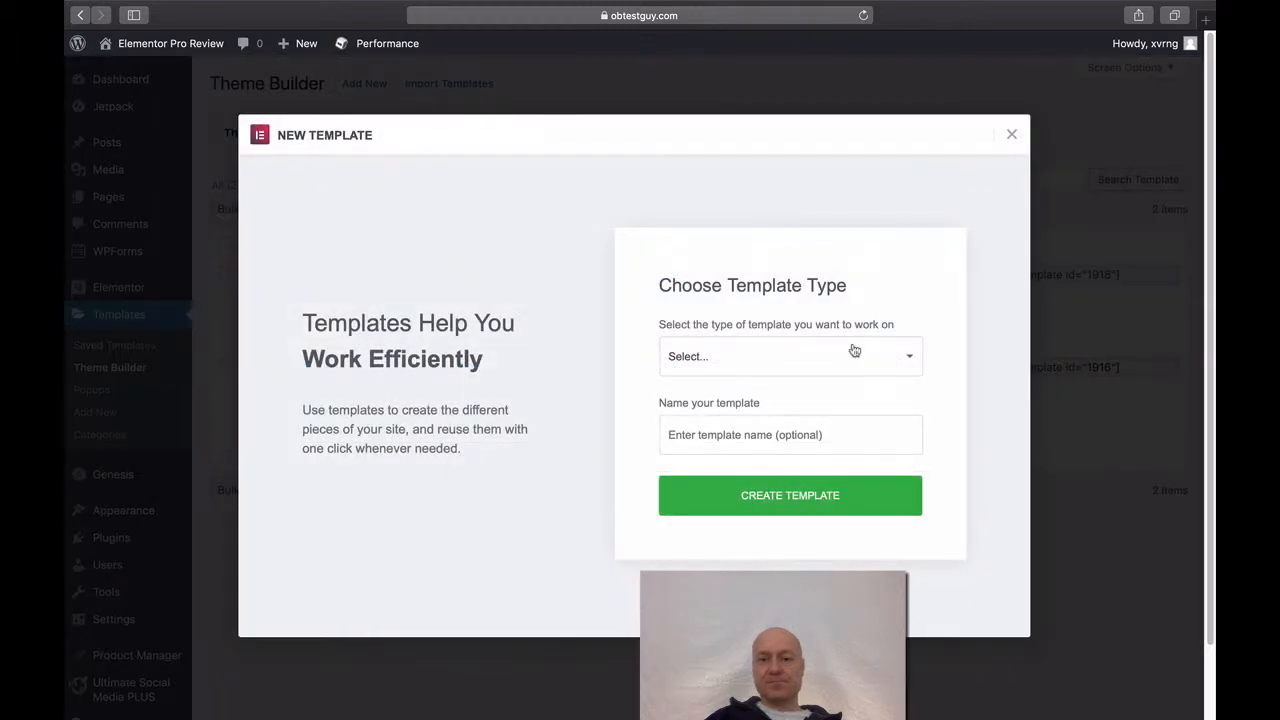
pyautogui.click(848, 358)
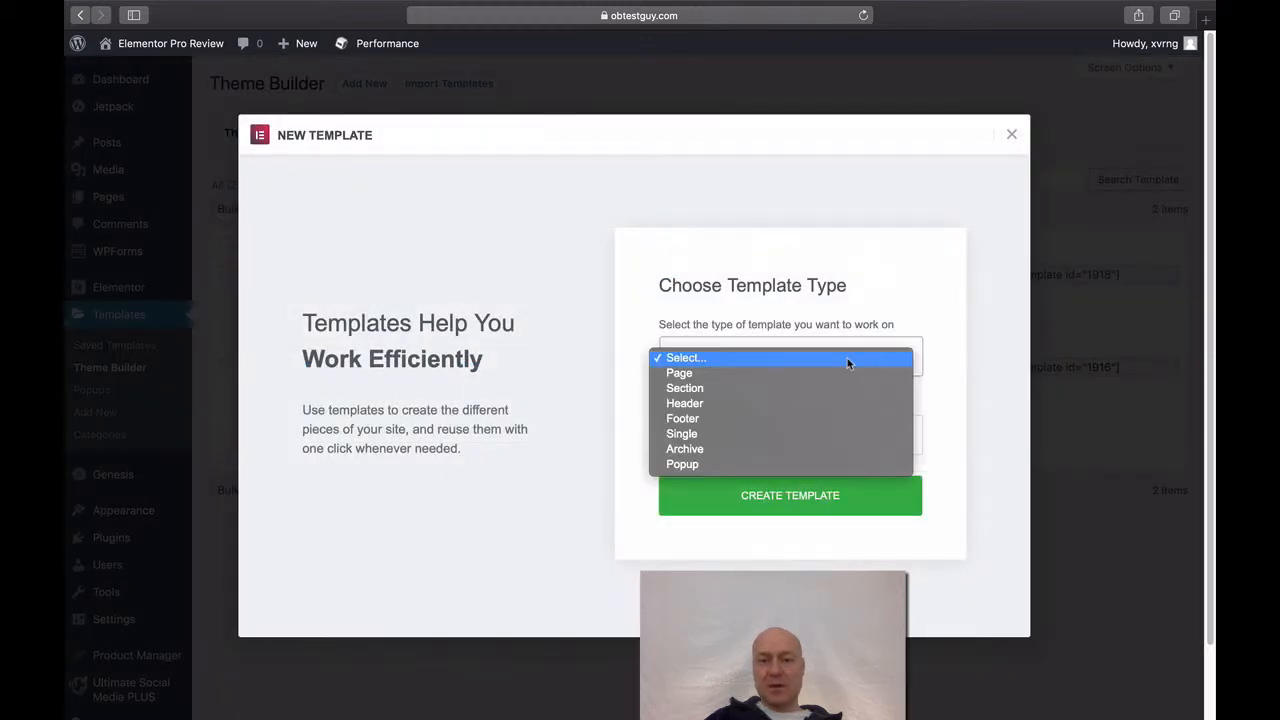
pyautogui.click(826, 449)
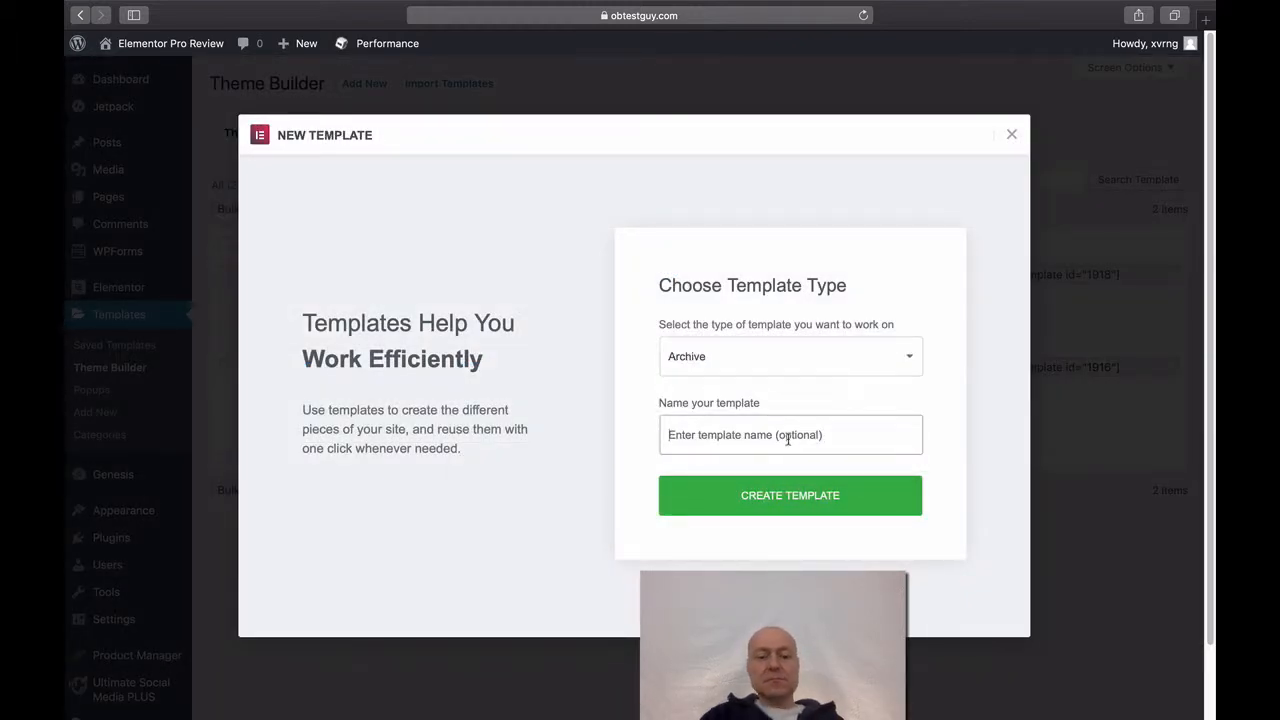
pyautogui.click(788, 440)
pyautogui.write('Test')
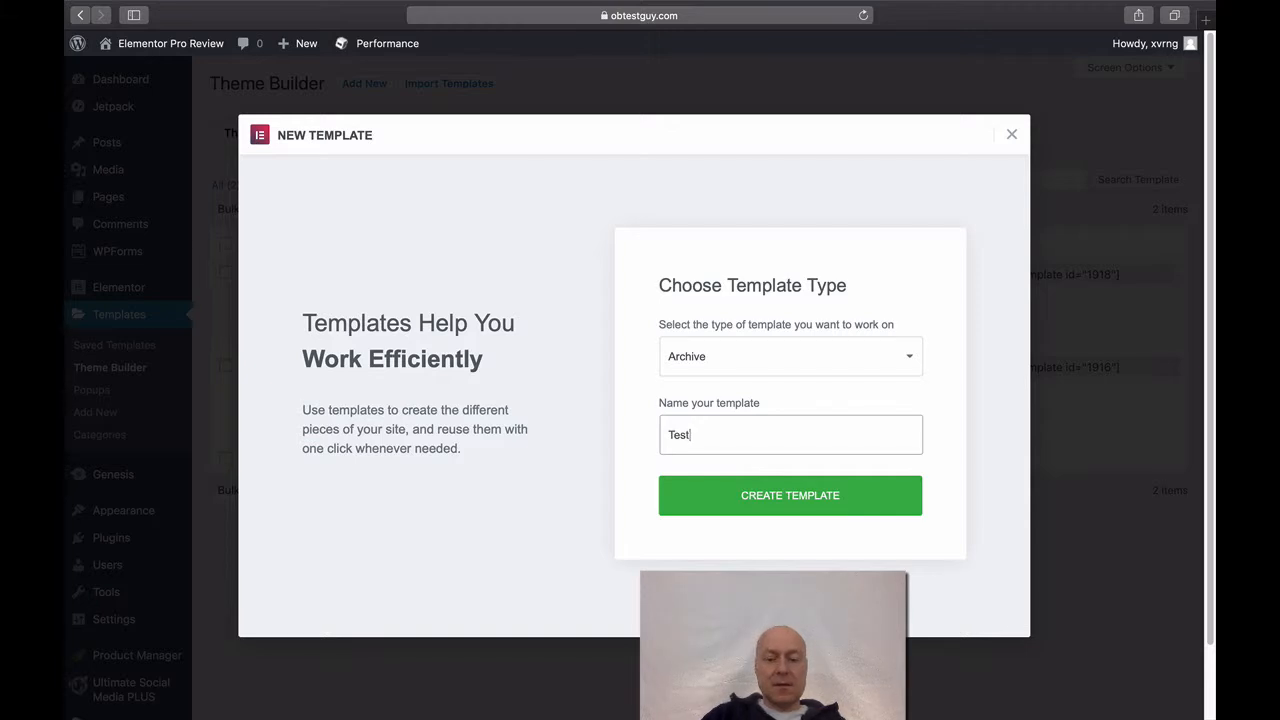
pyautogui.write(' Arc')
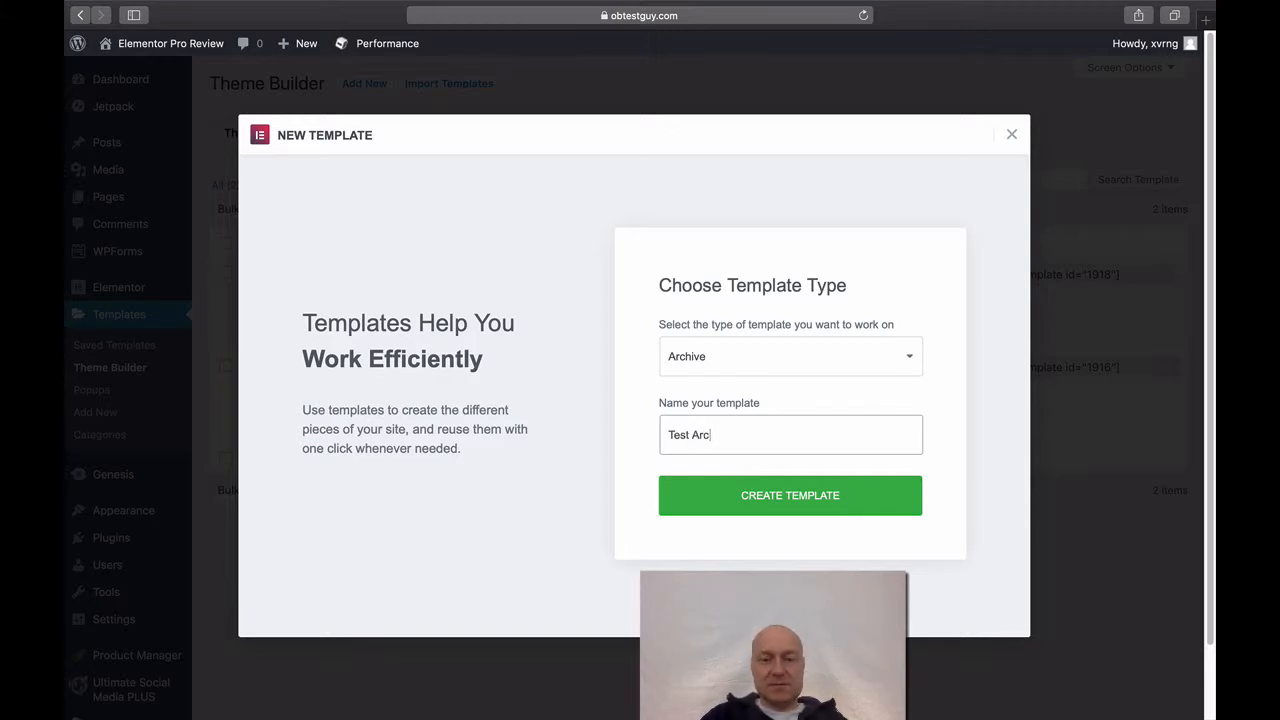
pyautogui.write('hive')
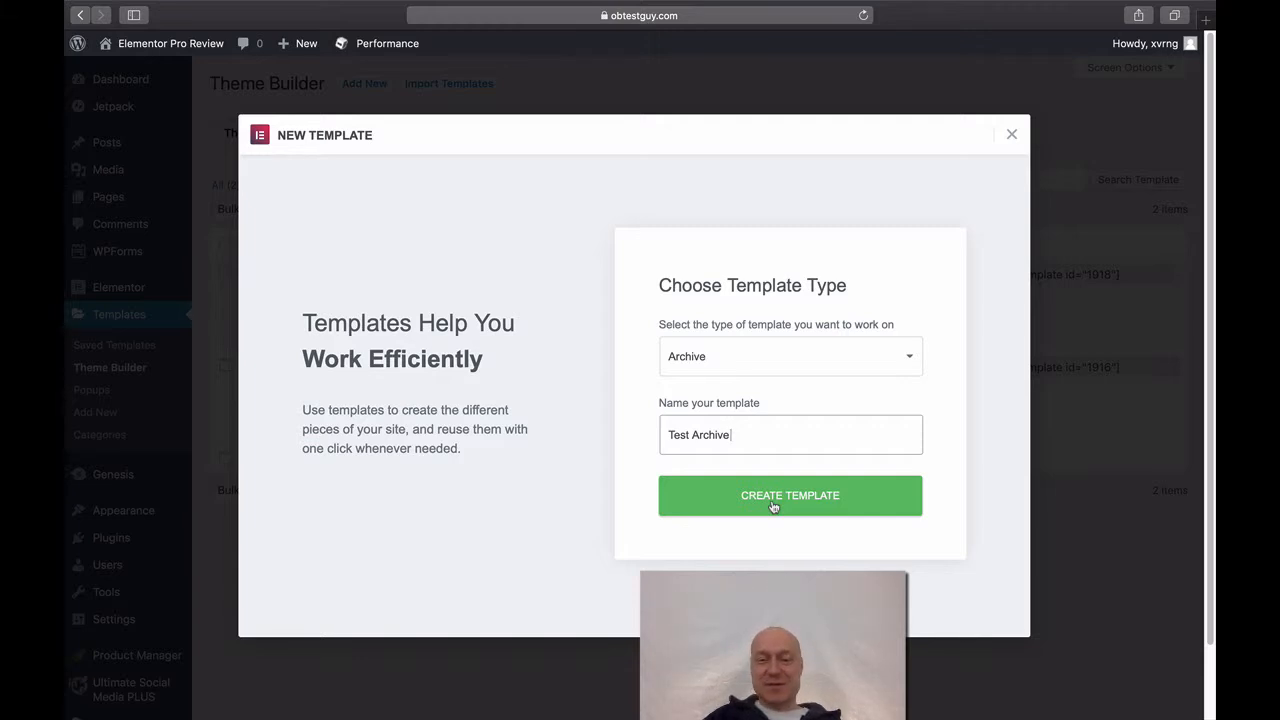
pyautogui.click(773, 507)
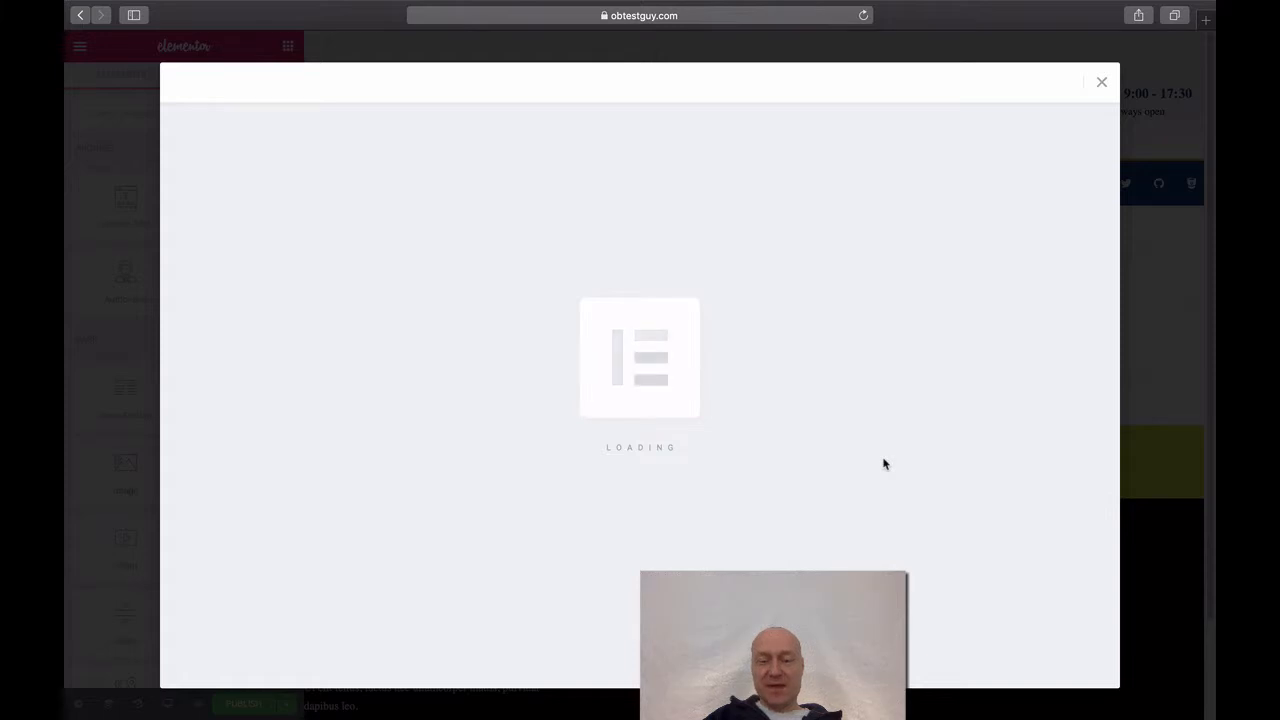
# - Insert the library's Archives block with the two-column grid of post cards and review it between the header and footer
pyautogui.moveTo(876, 465)
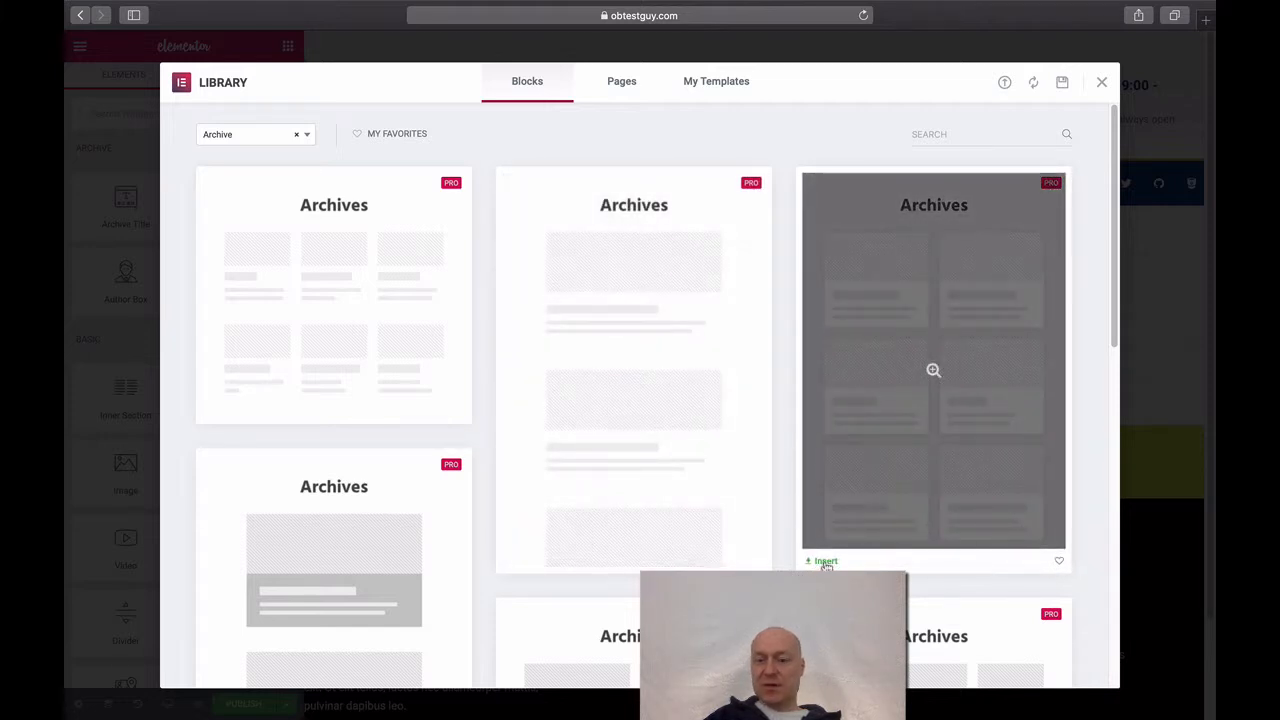
pyautogui.click(826, 562)
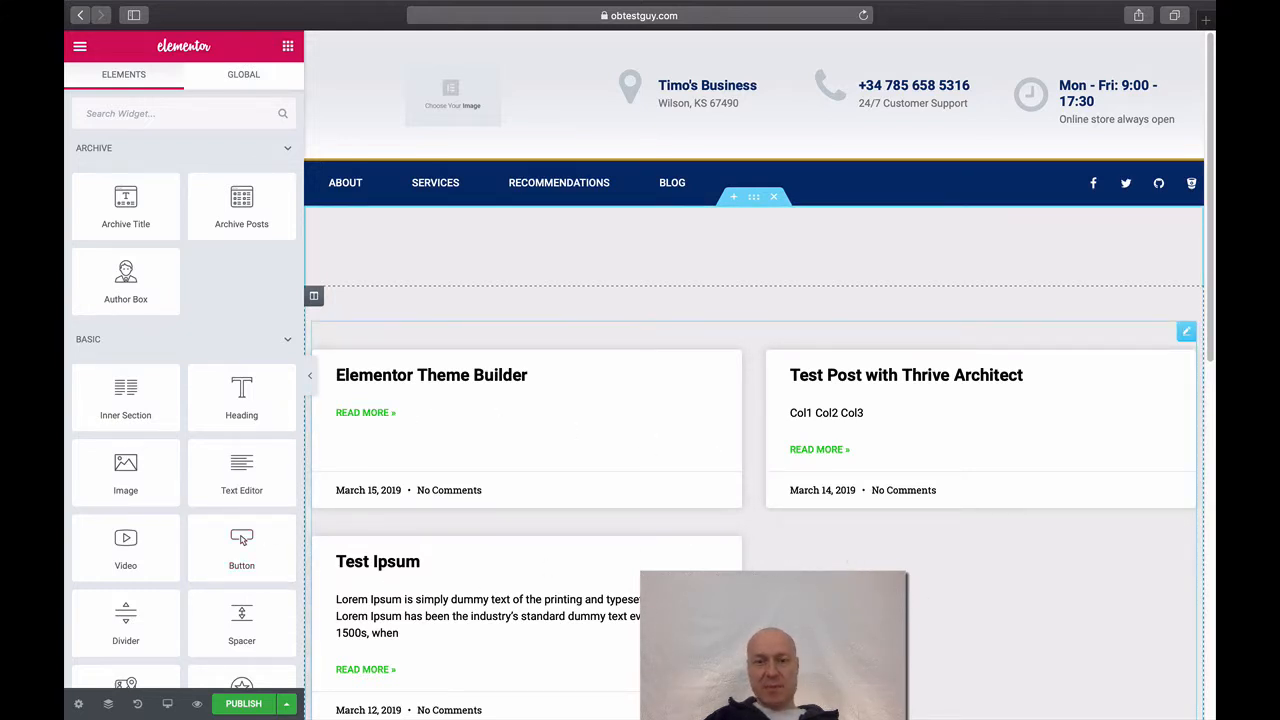
pyautogui.scroll(-10, 754, 400)
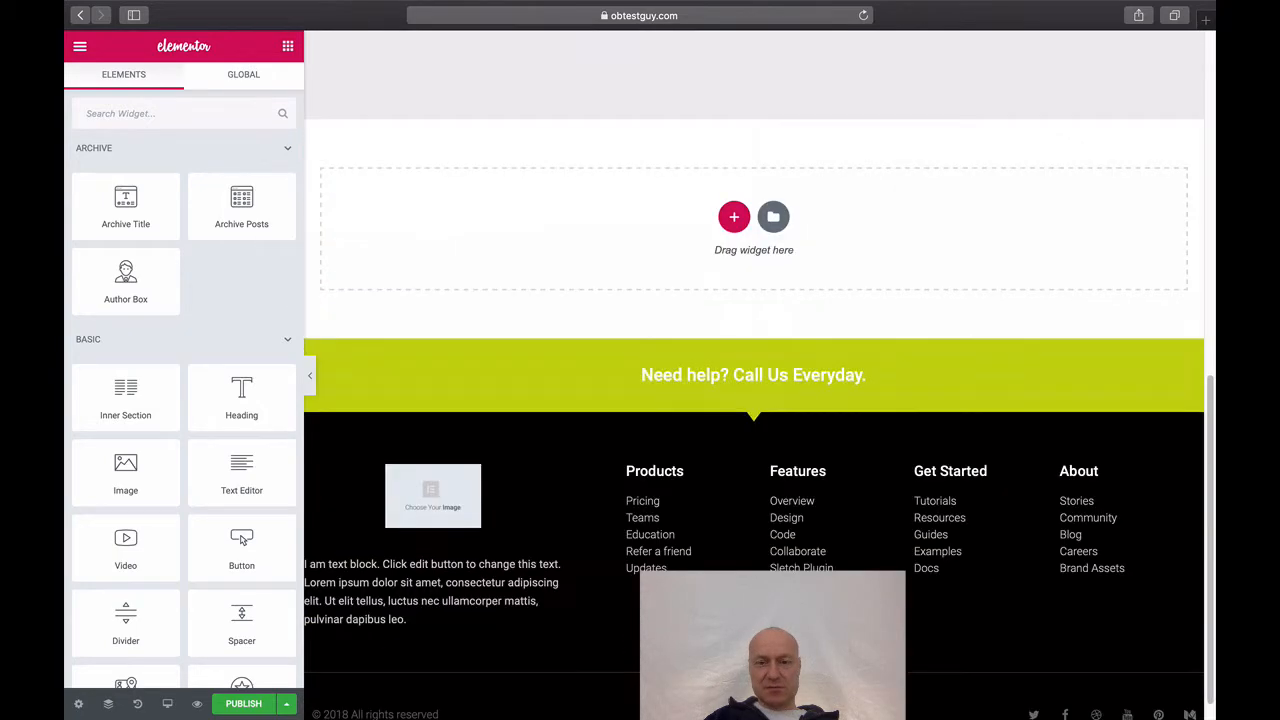
pyautogui.scroll(10, 754, 375)
pyautogui.scroll(-6, 754, 375)
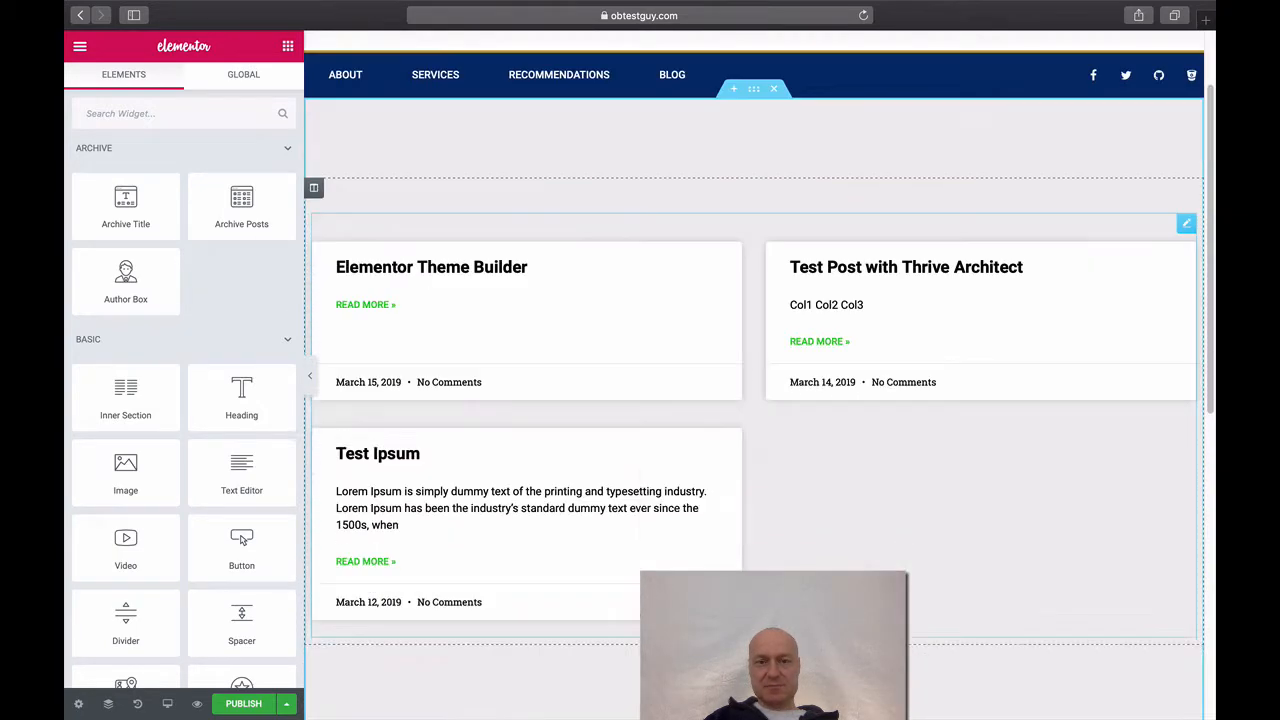
pyautogui.scroll(6, 754, 375)
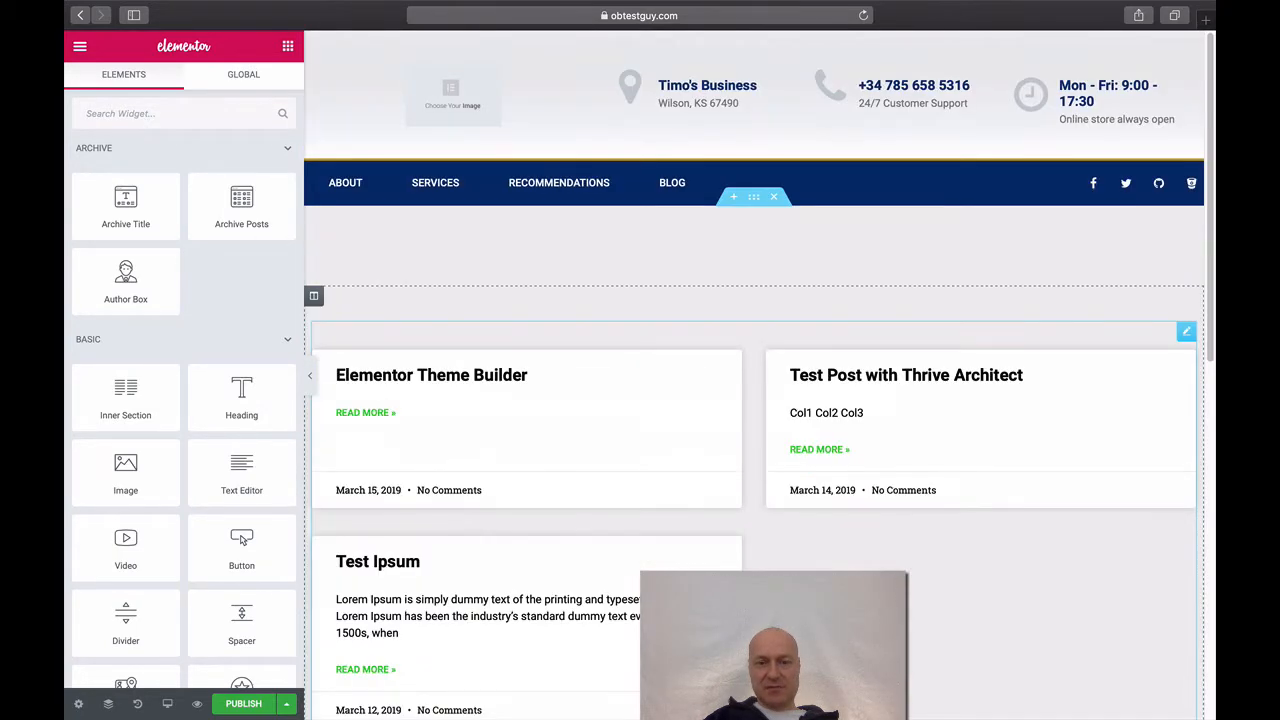
# - Publish the archive template with a display condition that includes All Archives
pyautogui.click(243, 704)
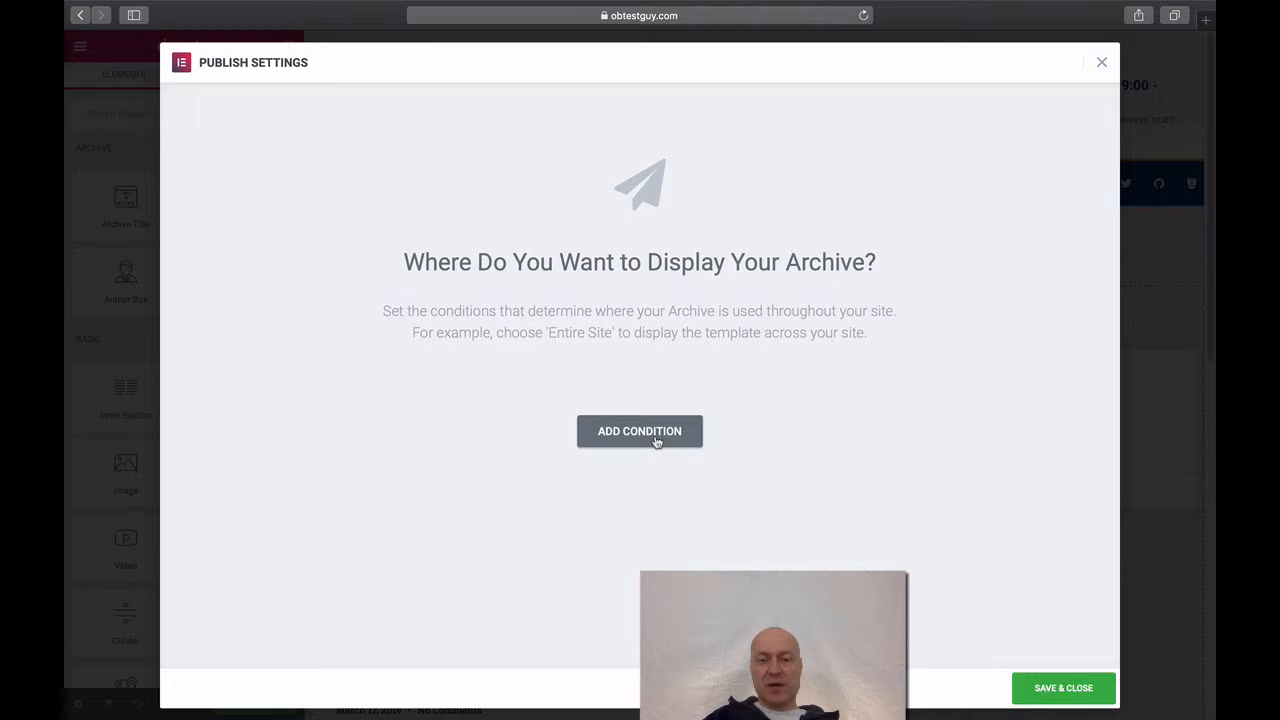
pyautogui.click(656, 442)
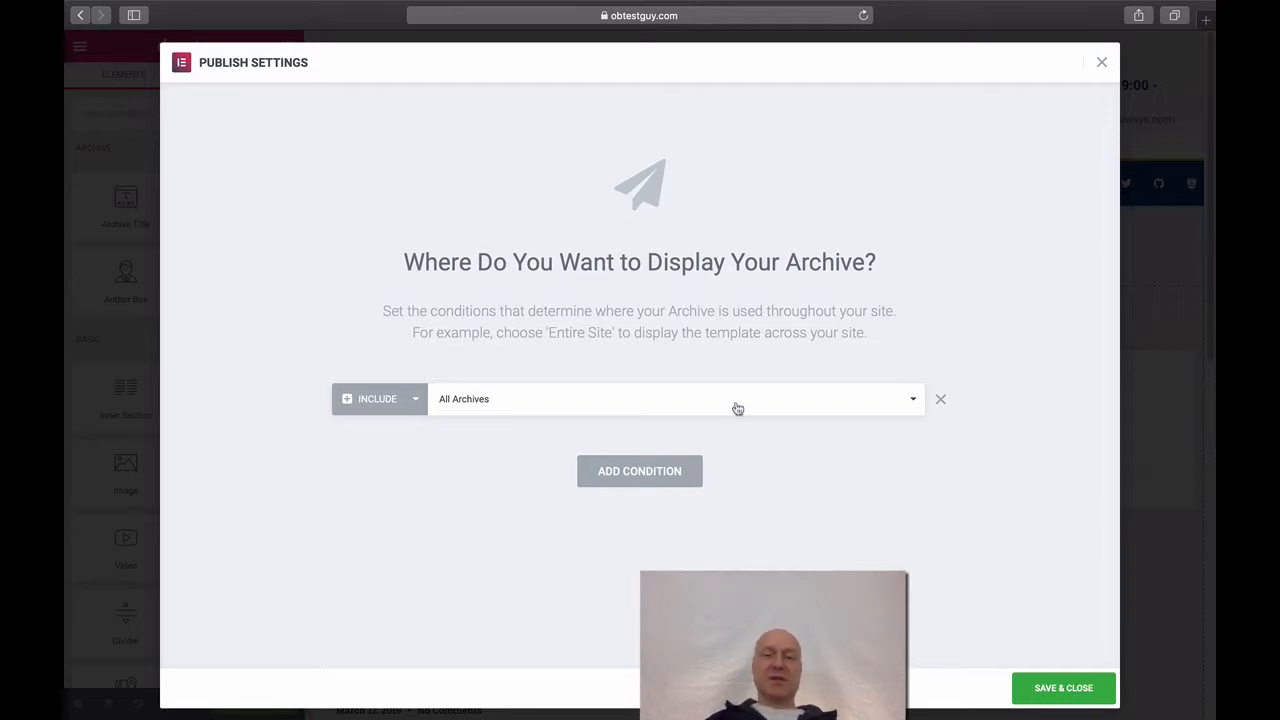
pyautogui.click(737, 406)
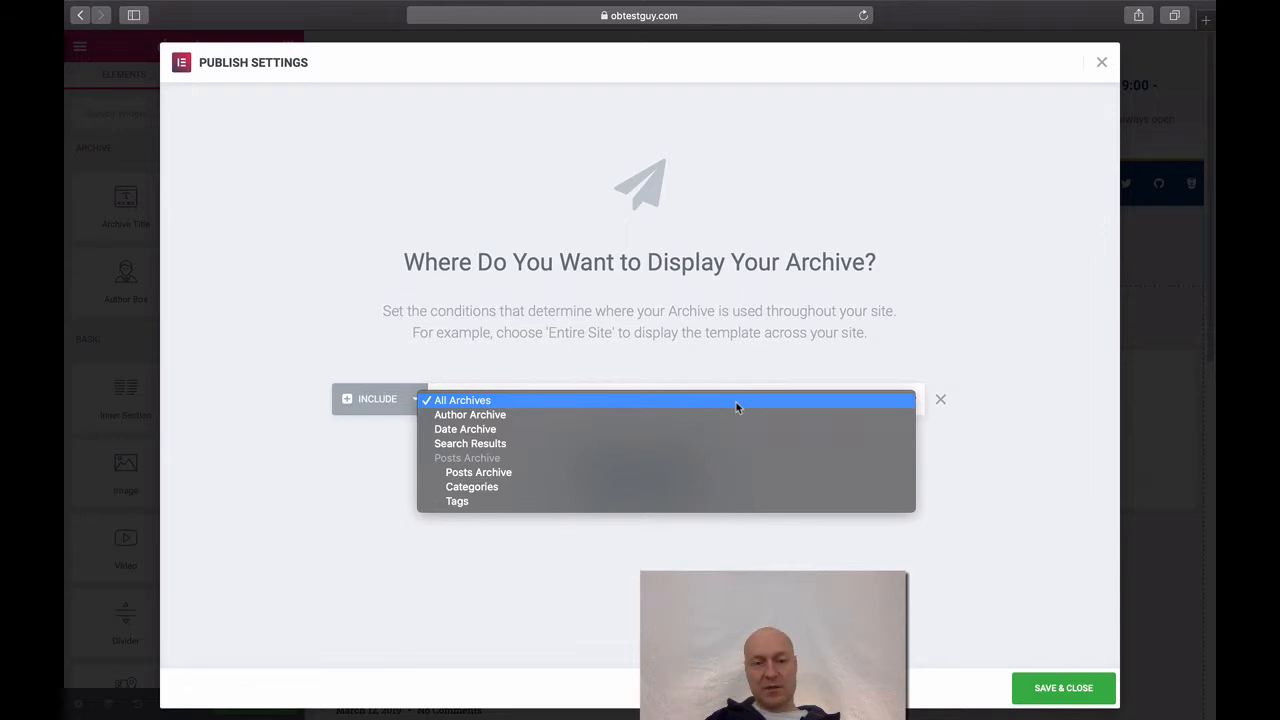
pyautogui.click(971, 360)
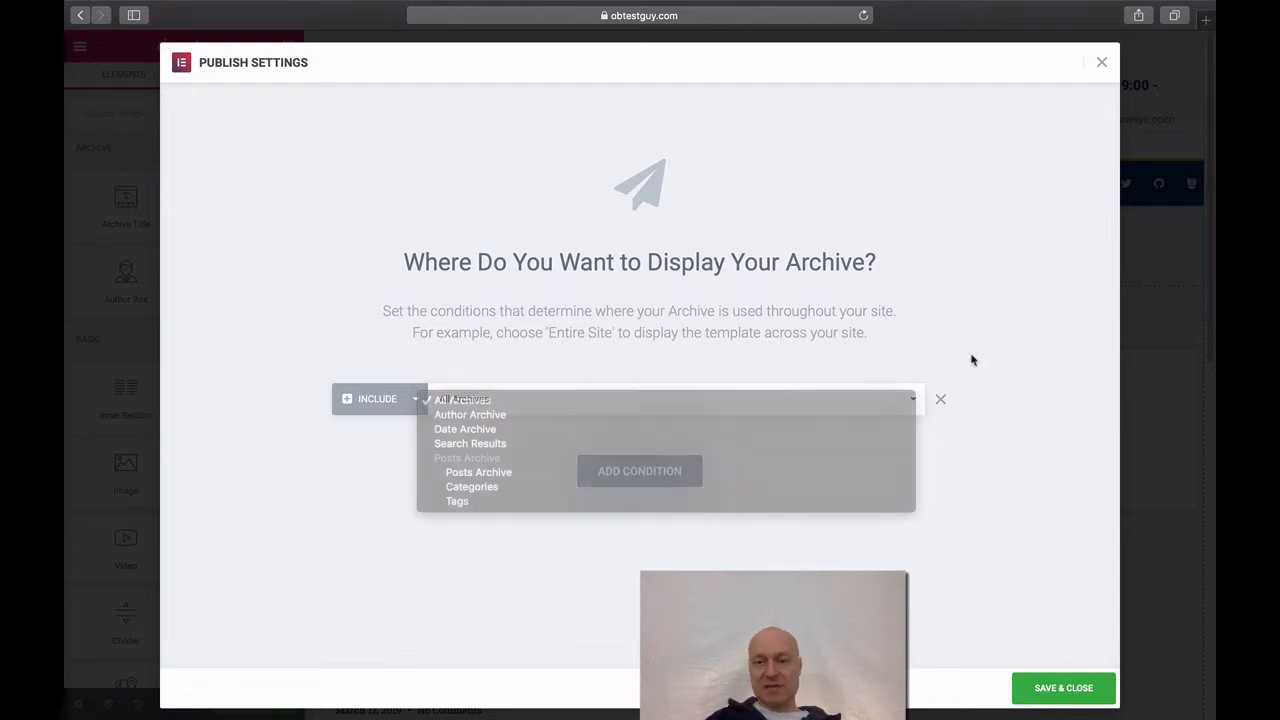
pyautogui.click(1063, 688)
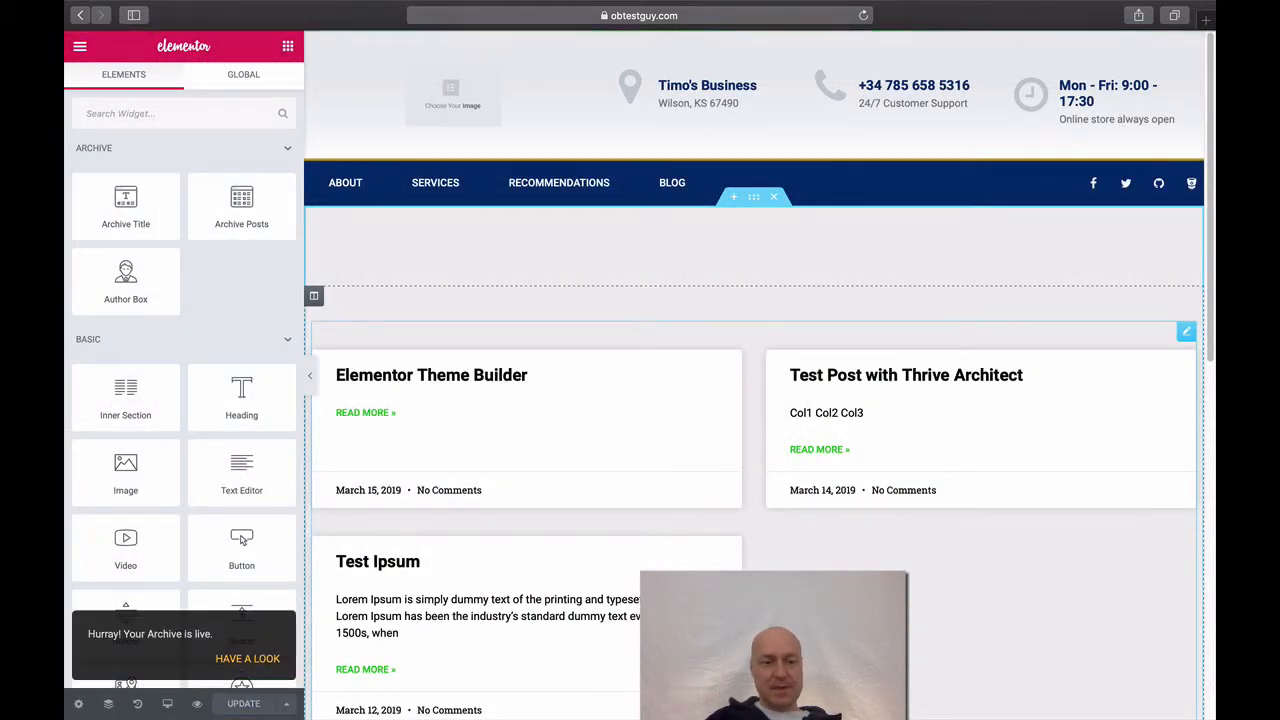
# - Open the published archive on the live site and examine its header, post card grid and footer
pyautogui.click(247, 659)
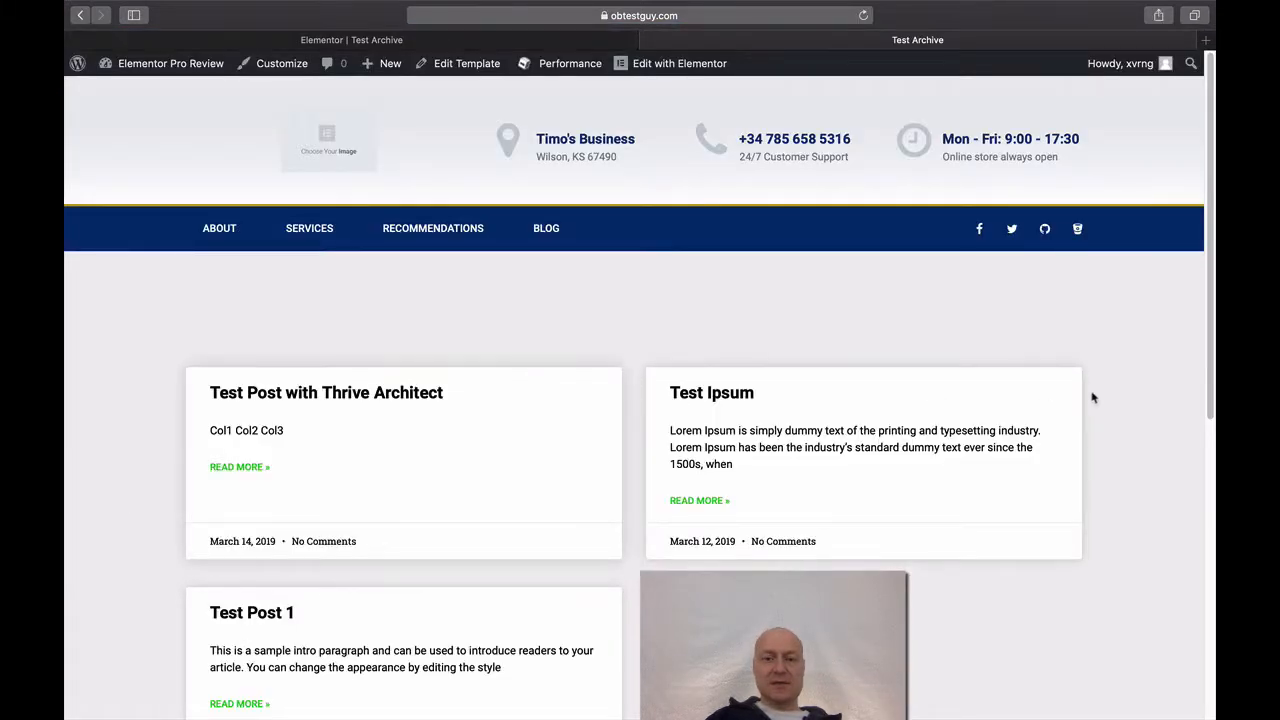
pyautogui.scroll(-5, 1134, 410)
pyautogui.scroll(5, 1134, 416)
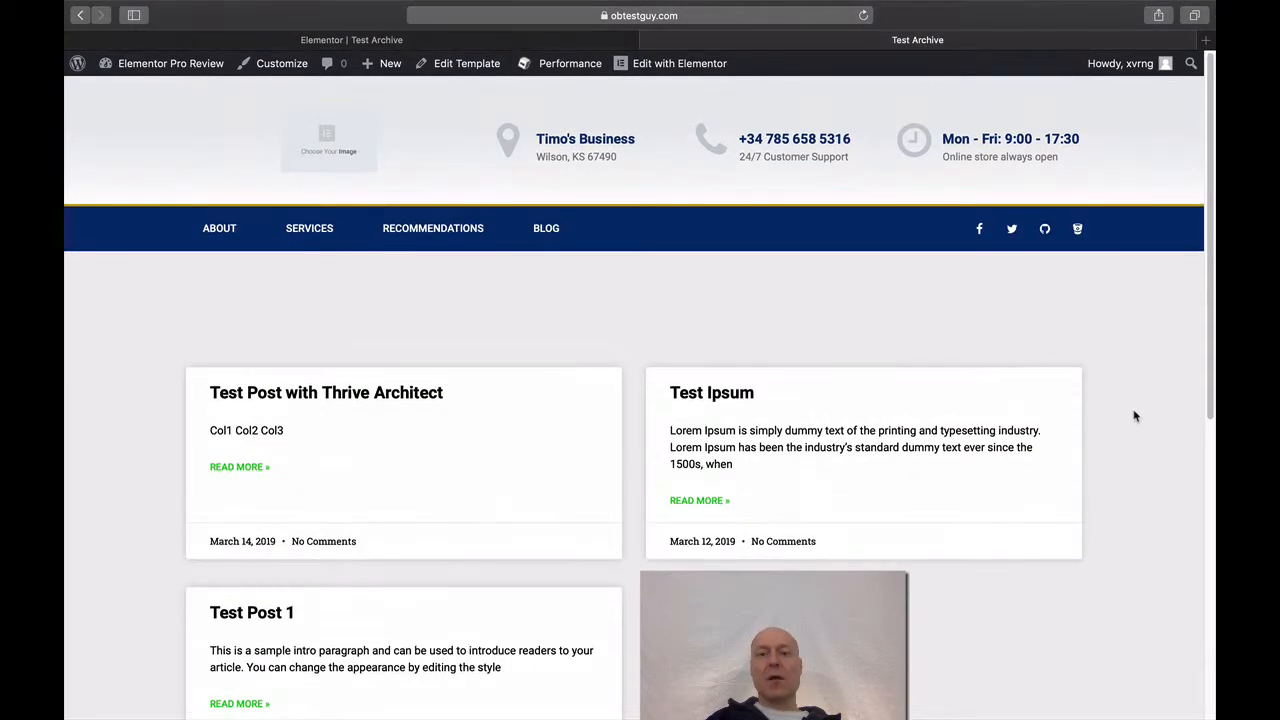
pyautogui.scroll(-1, 1134, 417)
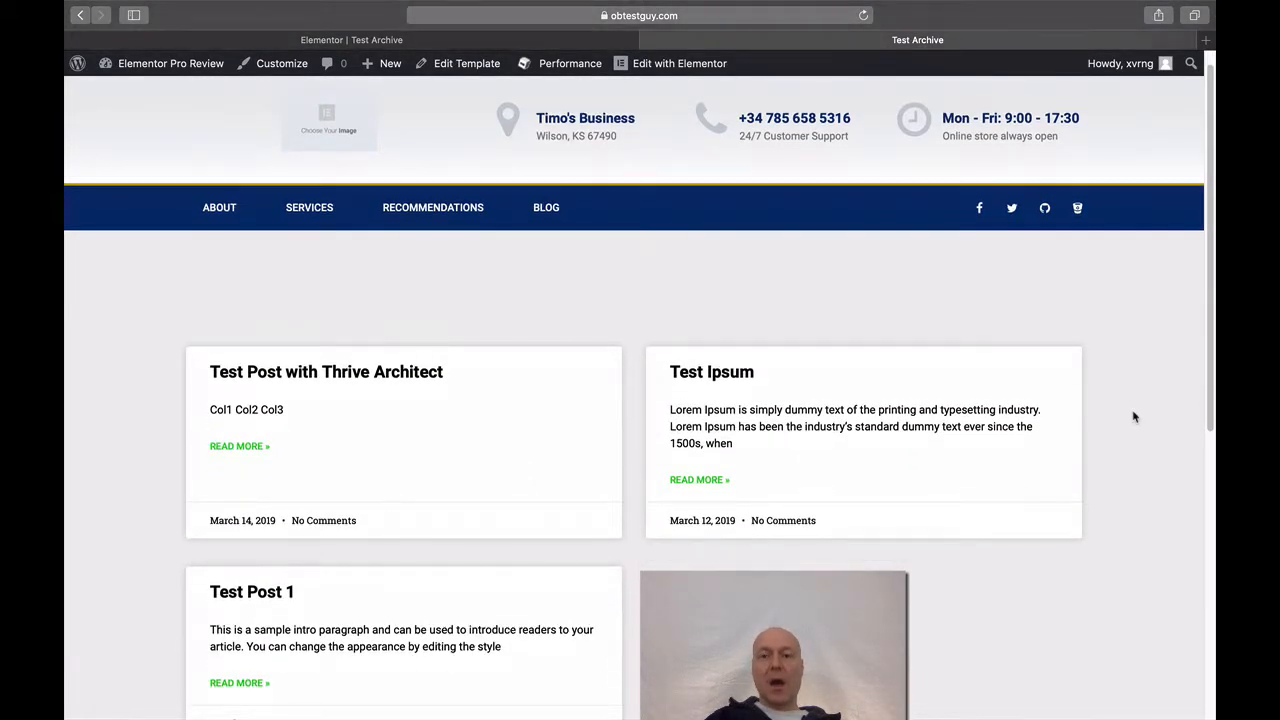
pyautogui.scroll(1, 1134, 417)
pyautogui.scroll(-1, 1134, 417)
pyautogui.scroll(1, 1134, 417)
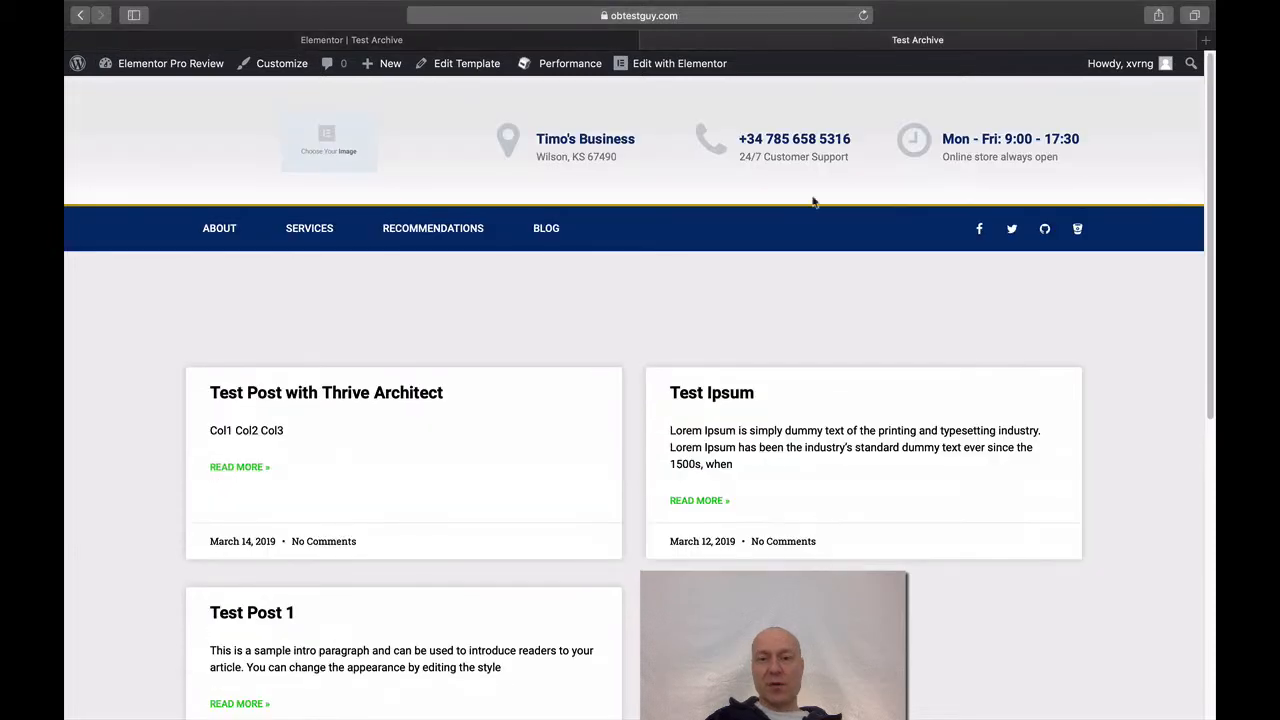
pyautogui.scroll(-3, 782, 370)
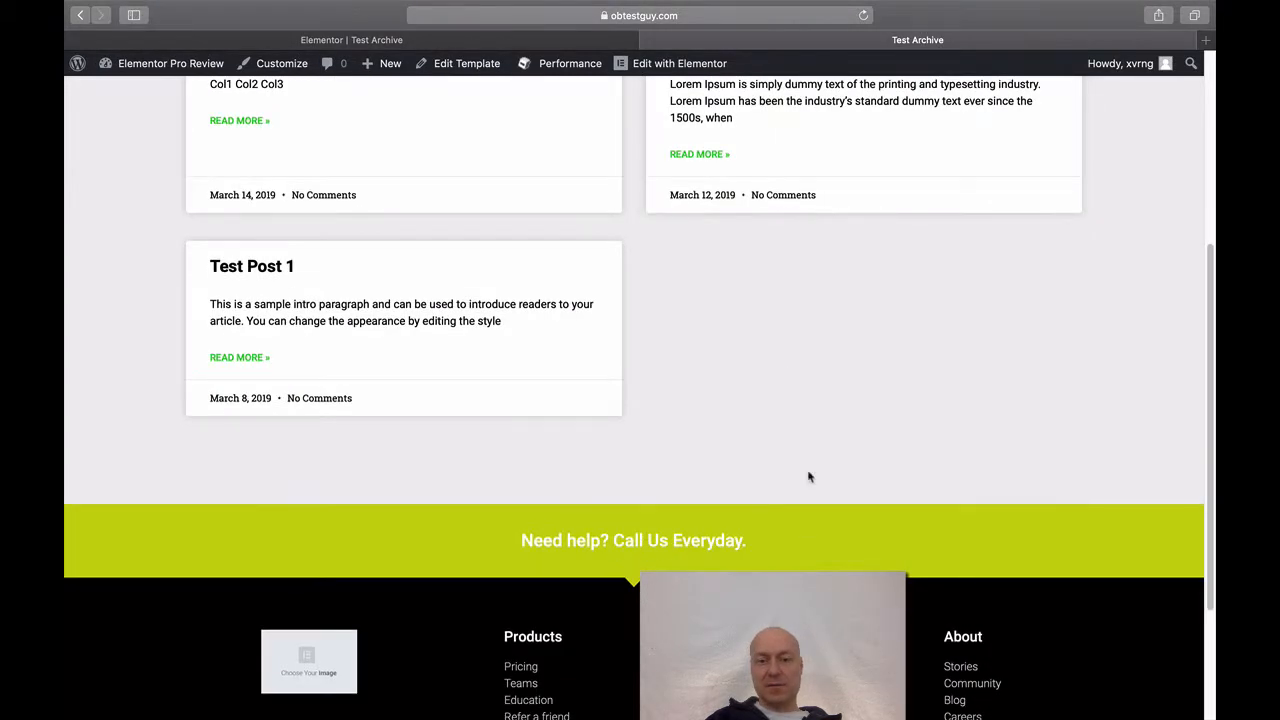
pyautogui.scroll(3, 809, 477)
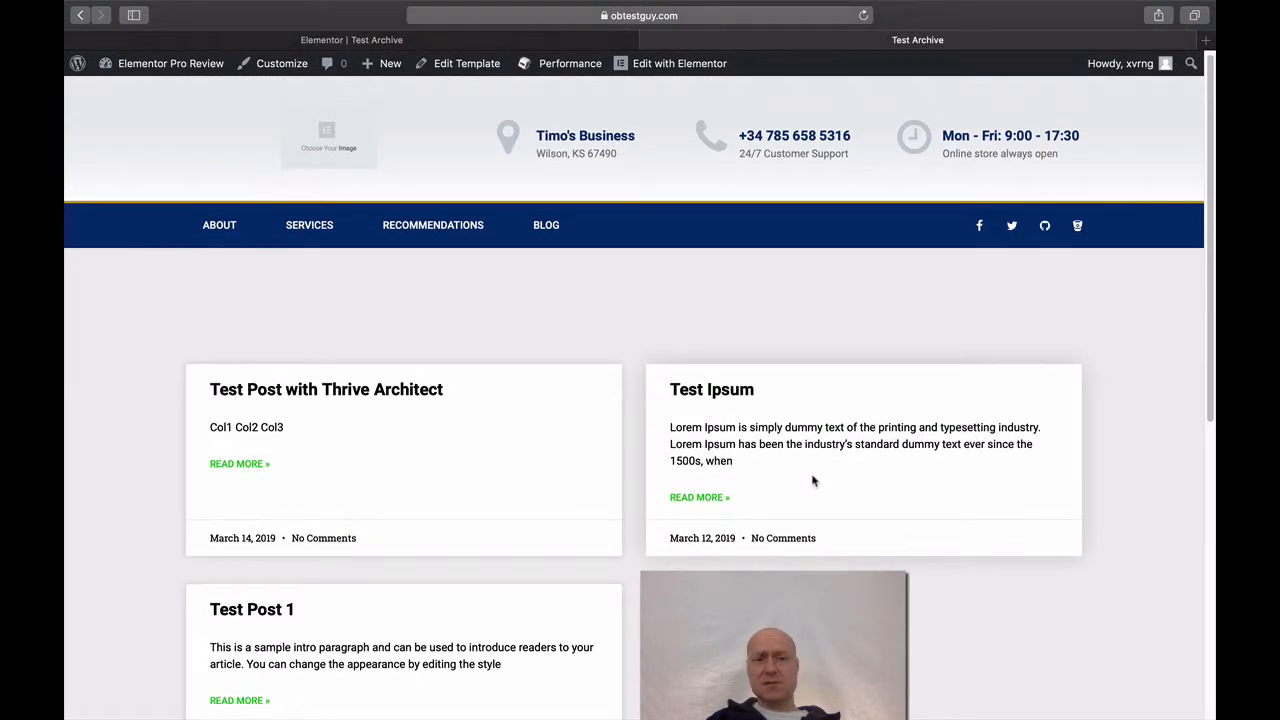
pyautogui.scroll(-5, 815, 485)
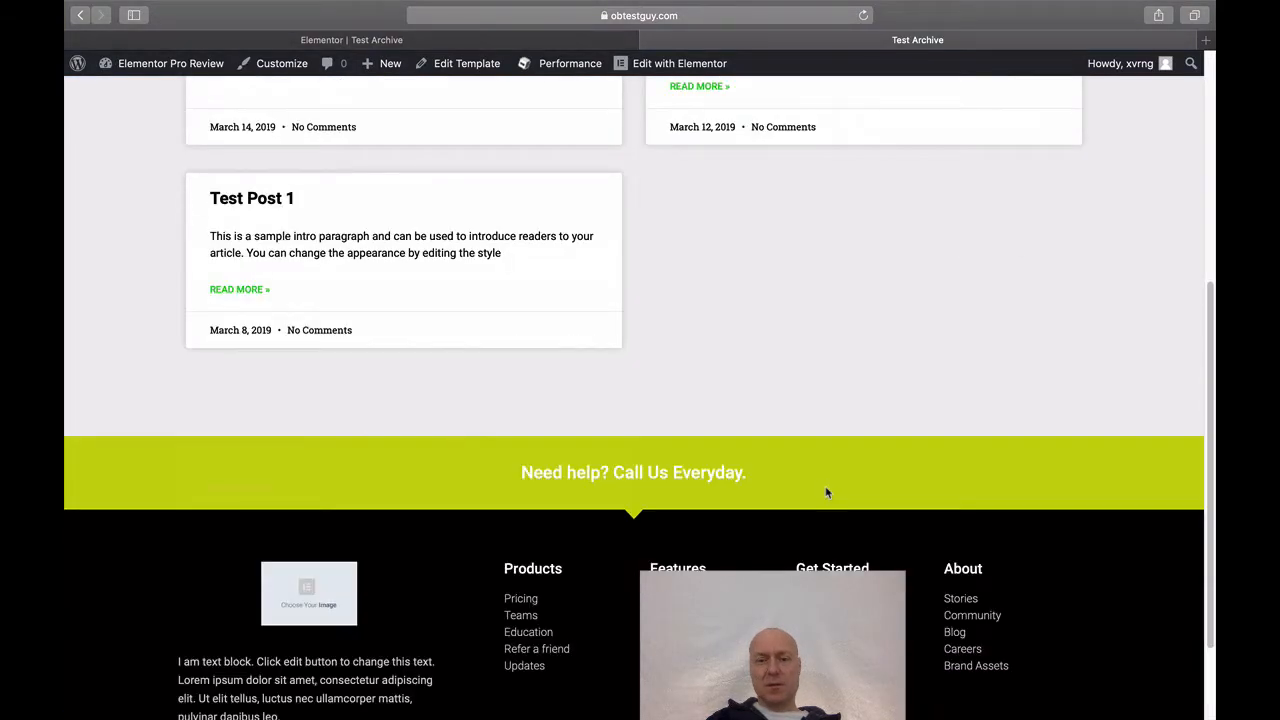
pyautogui.scroll(5, 826, 492)
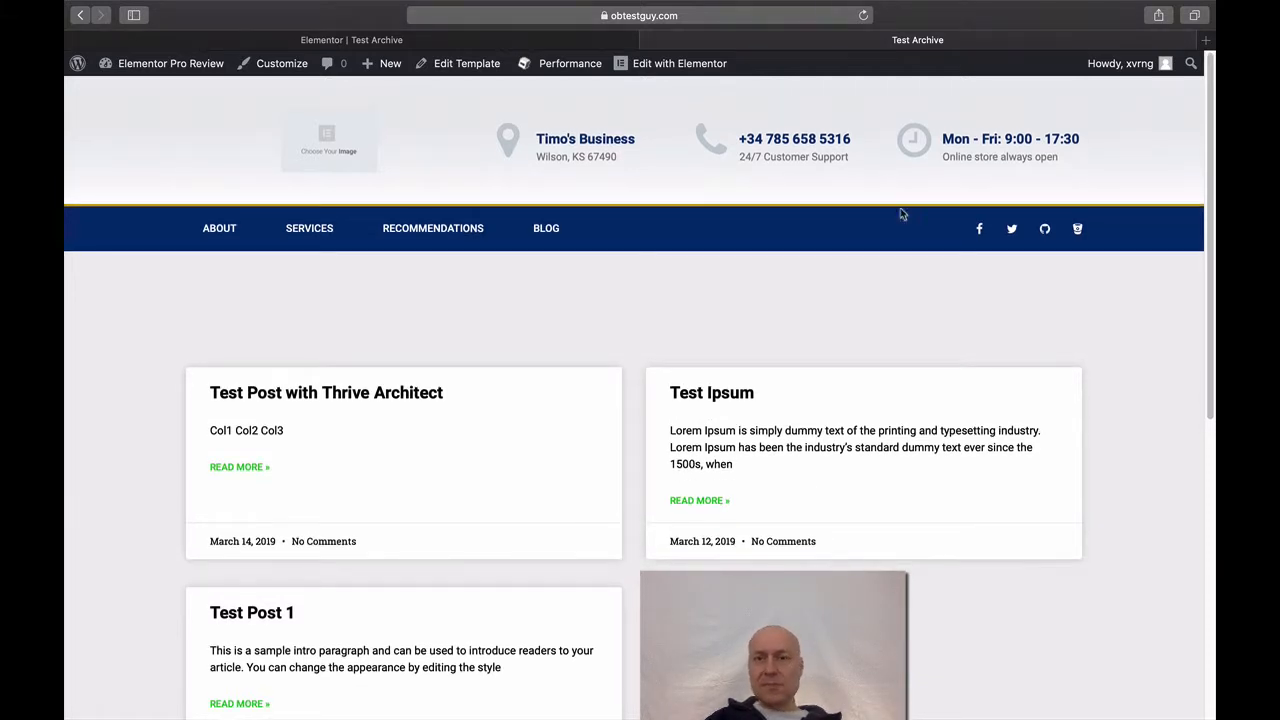
# - Return to the archive editor, exit to the dashboard and open the Theme Builder template list
pyautogui.click(649, 43)
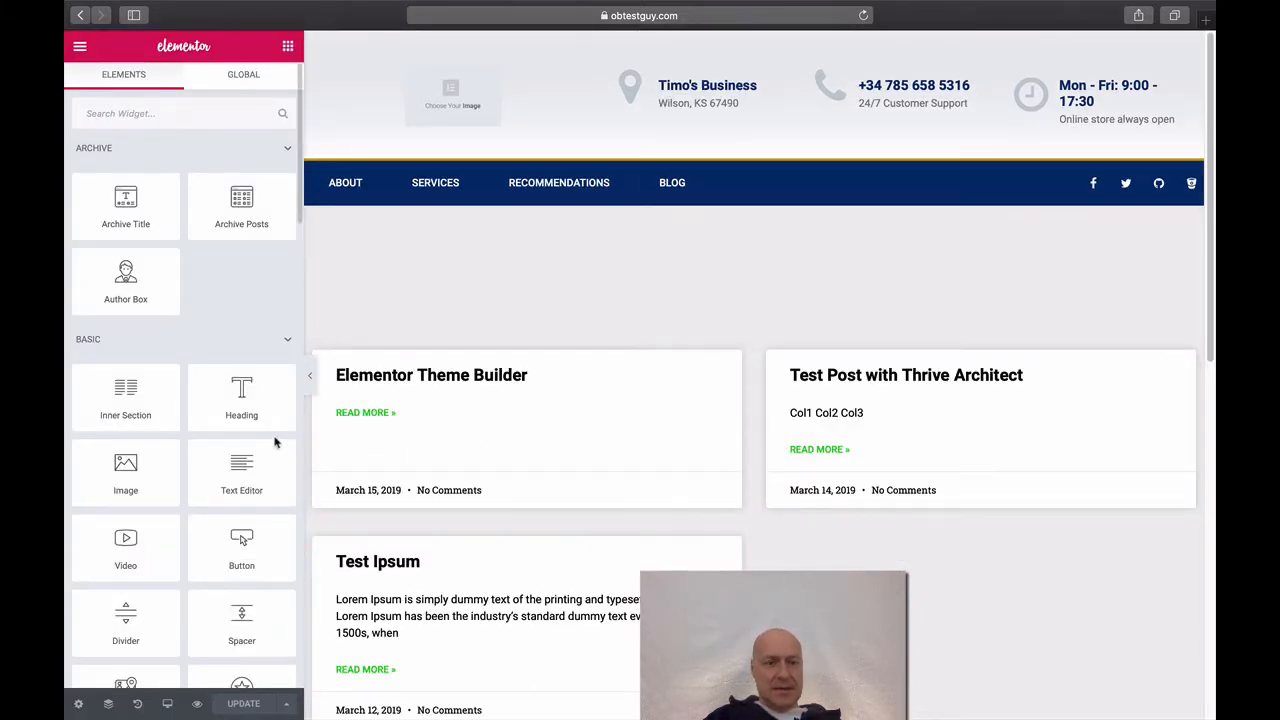
pyautogui.click(80, 48)
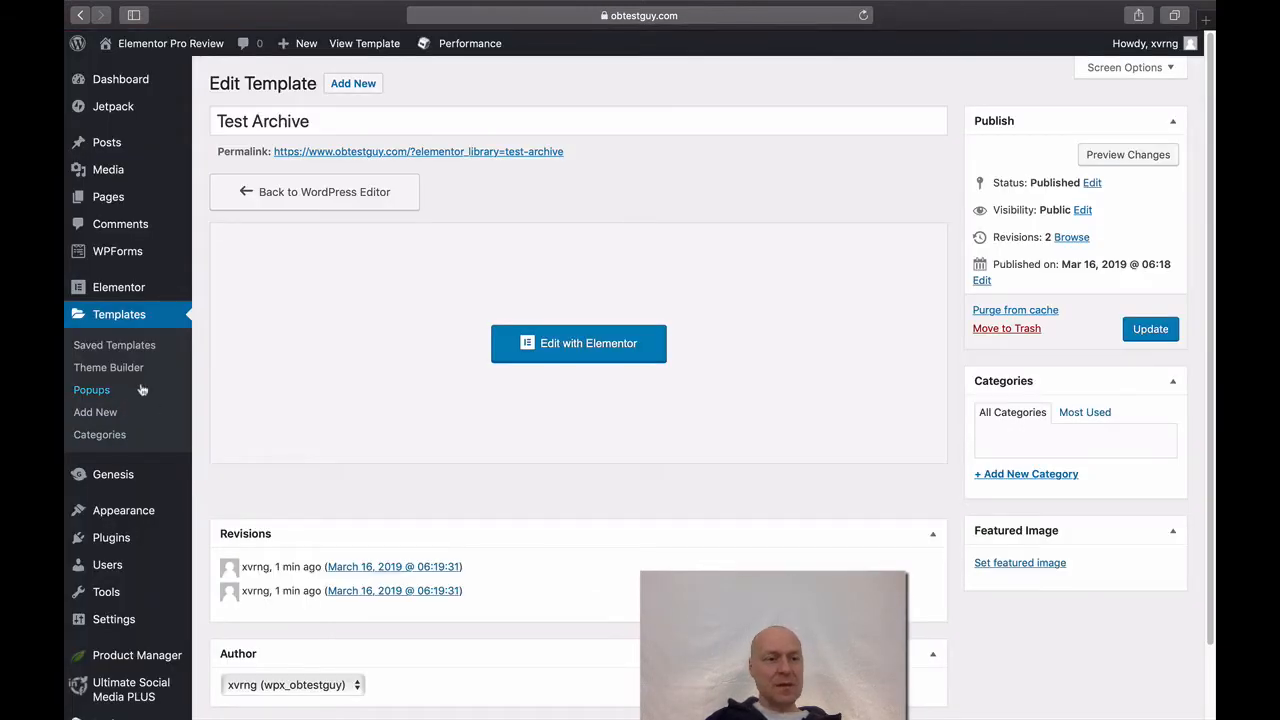
pyautogui.click(125, 368)
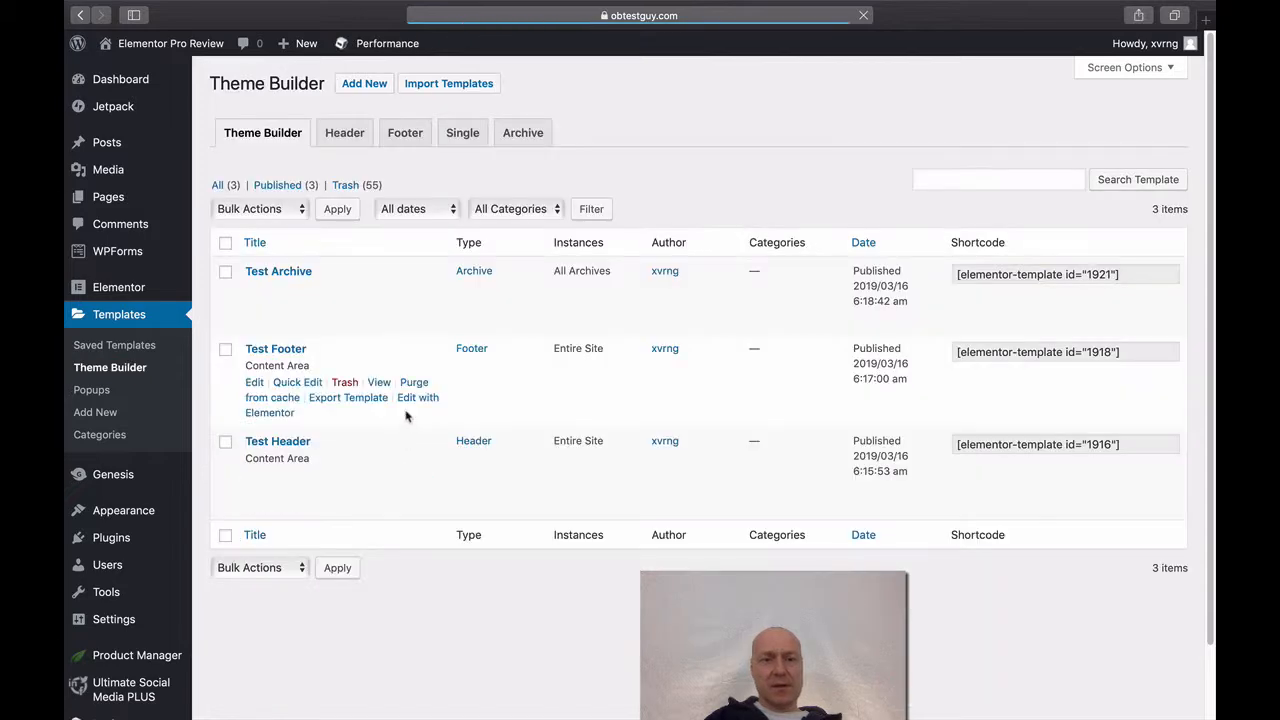
# - Create a new template of type Single for the post type Post, named "Test Post"
pyautogui.click(364, 84)
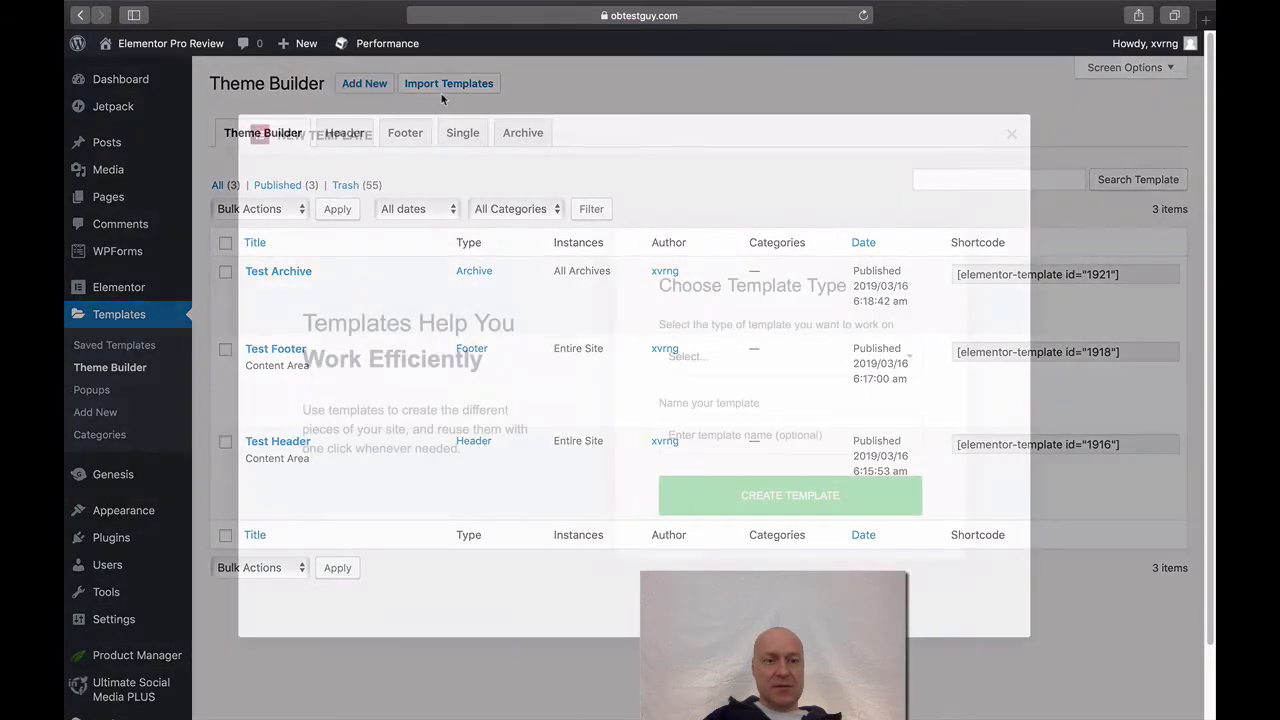
pyautogui.click(873, 352)
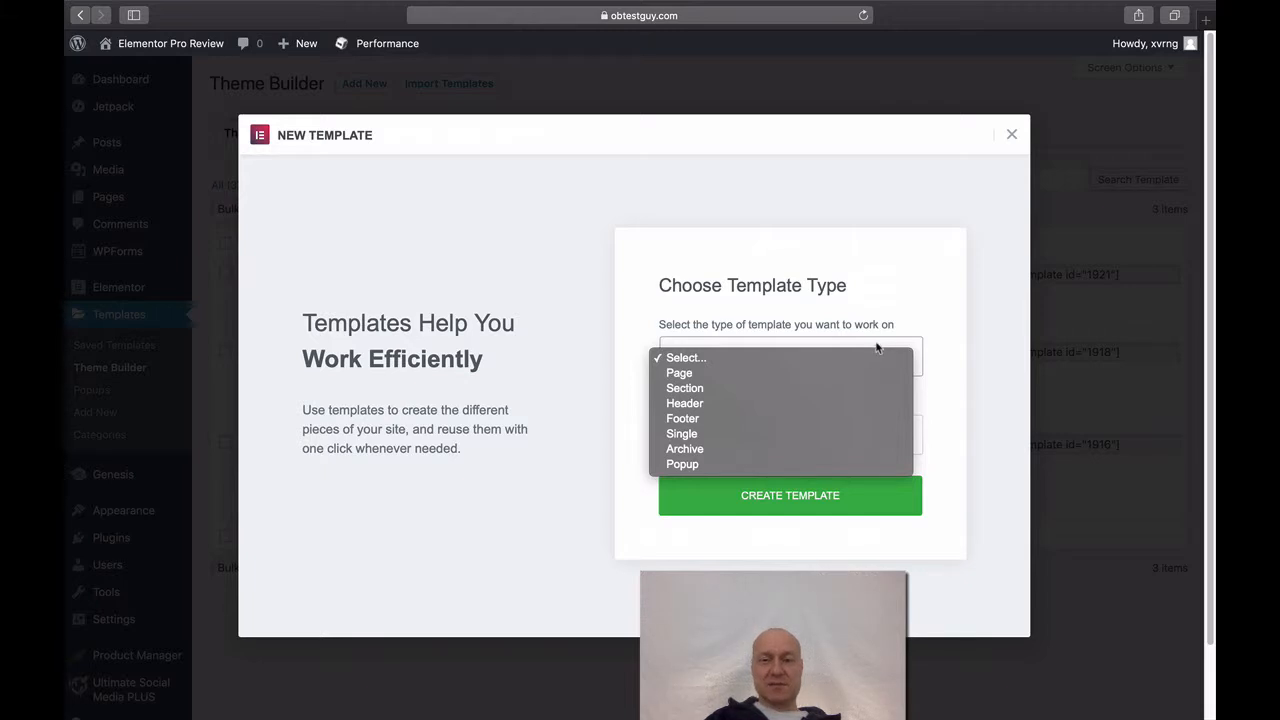
pyautogui.click(827, 433)
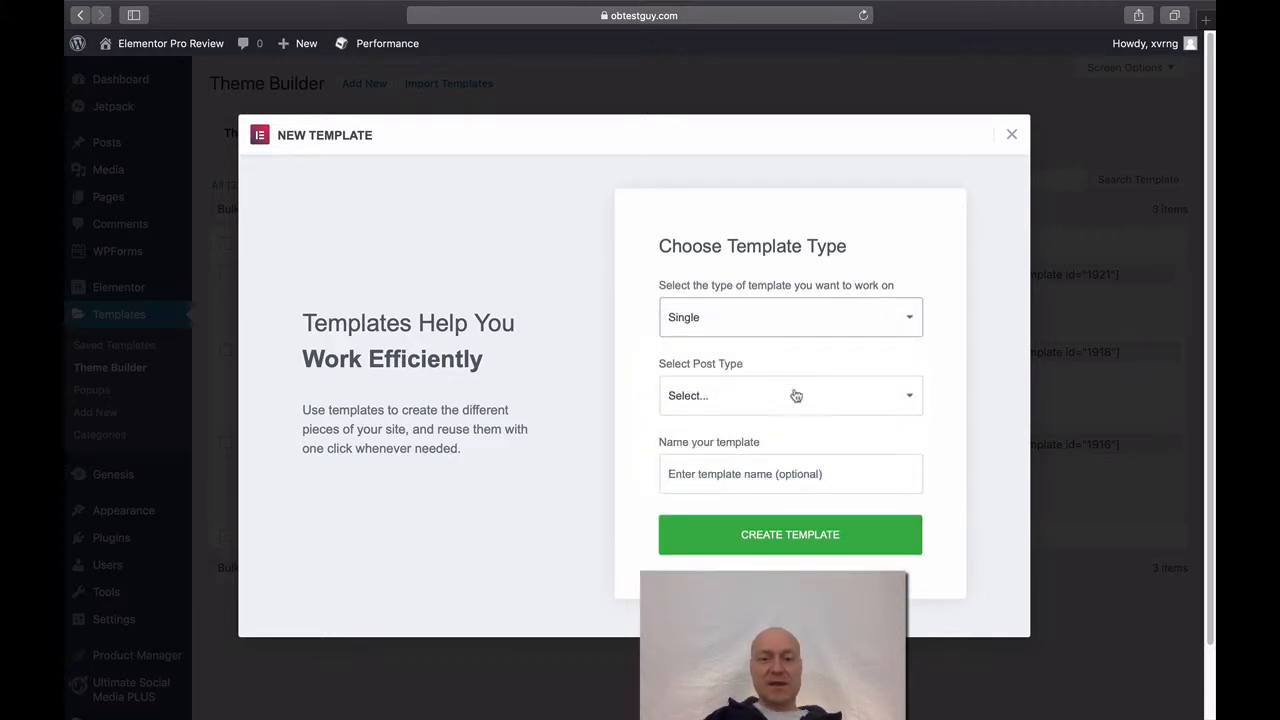
pyautogui.click(901, 408)
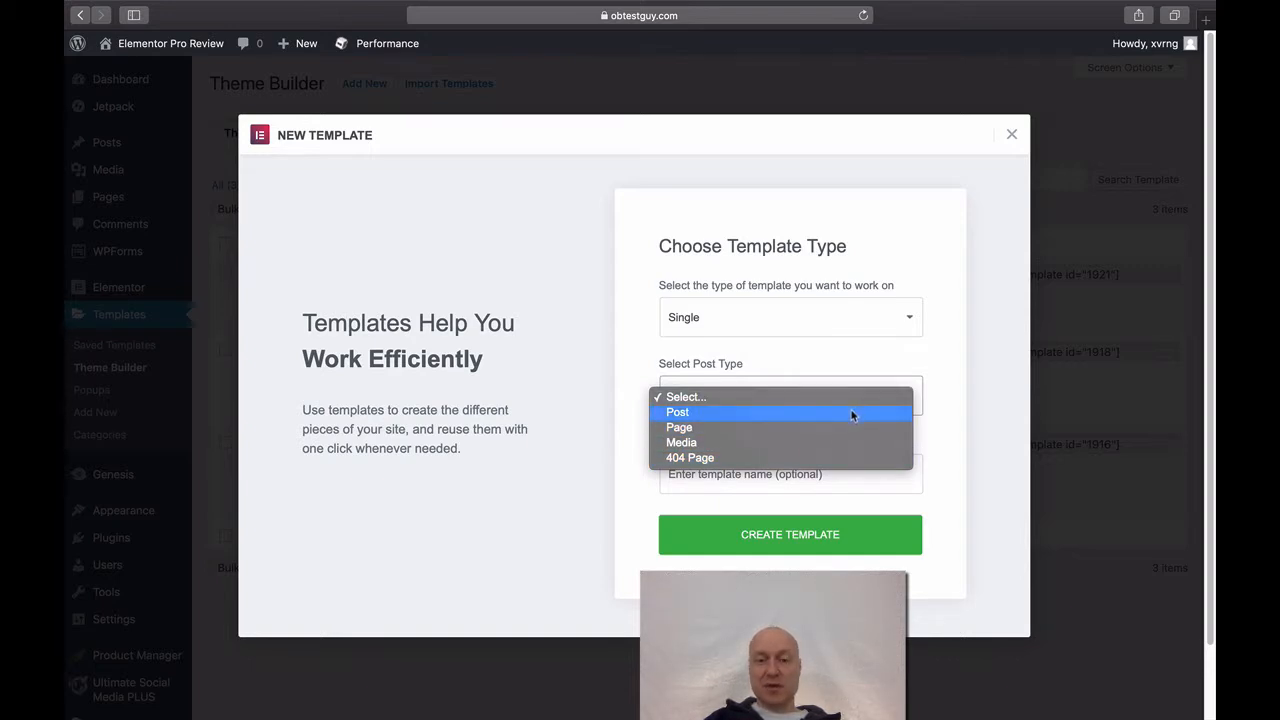
pyautogui.click(730, 413)
pyautogui.click(743, 483)
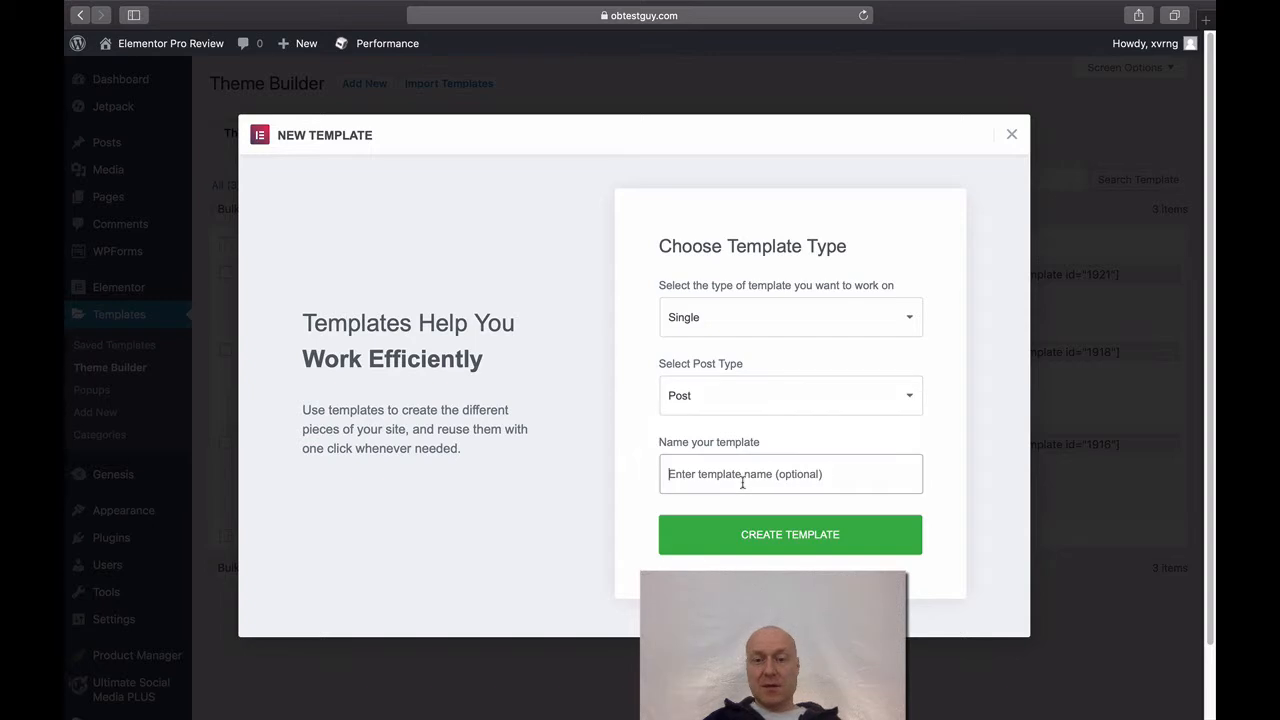
pyautogui.write('Tes')
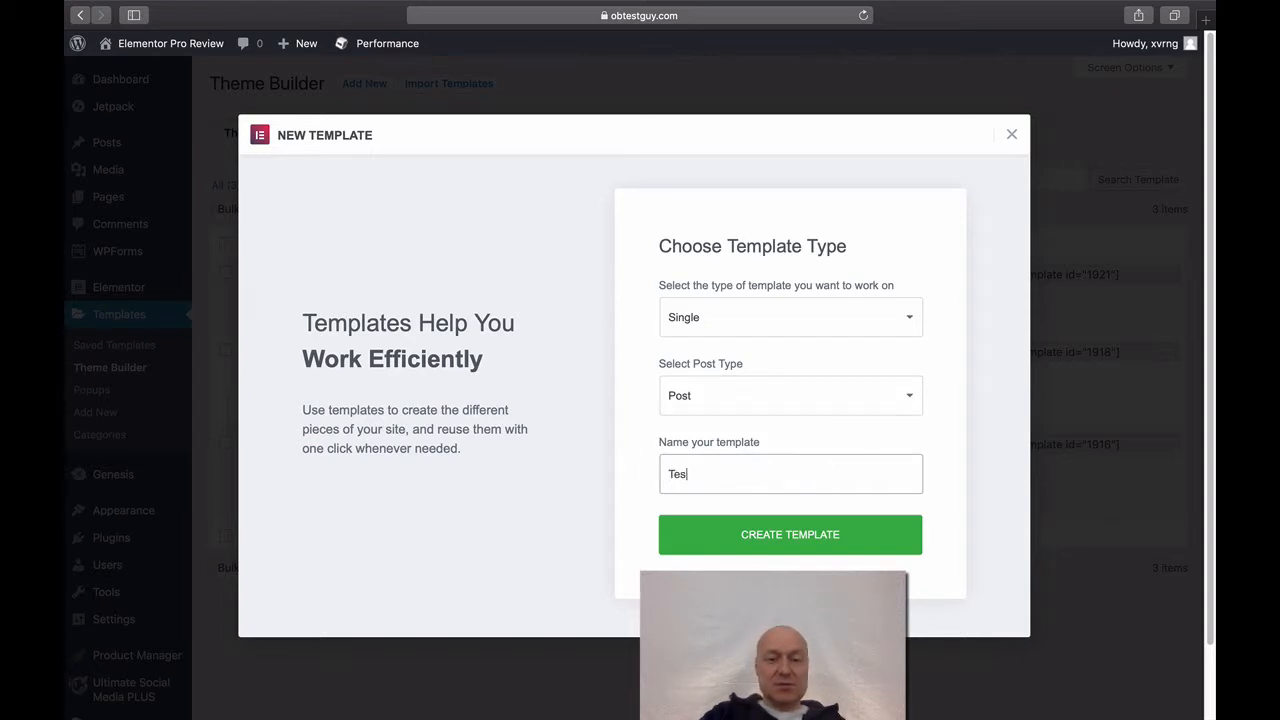
pyautogui.write('t Post')
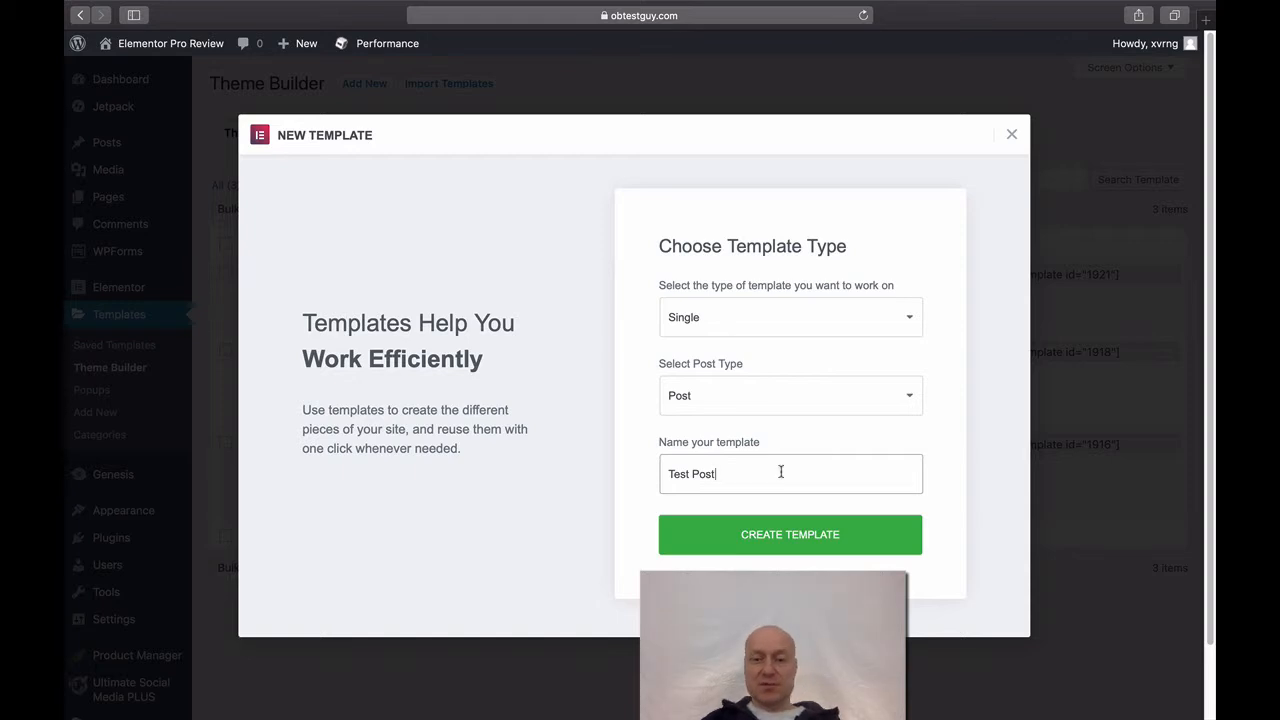
pyautogui.click(829, 547)
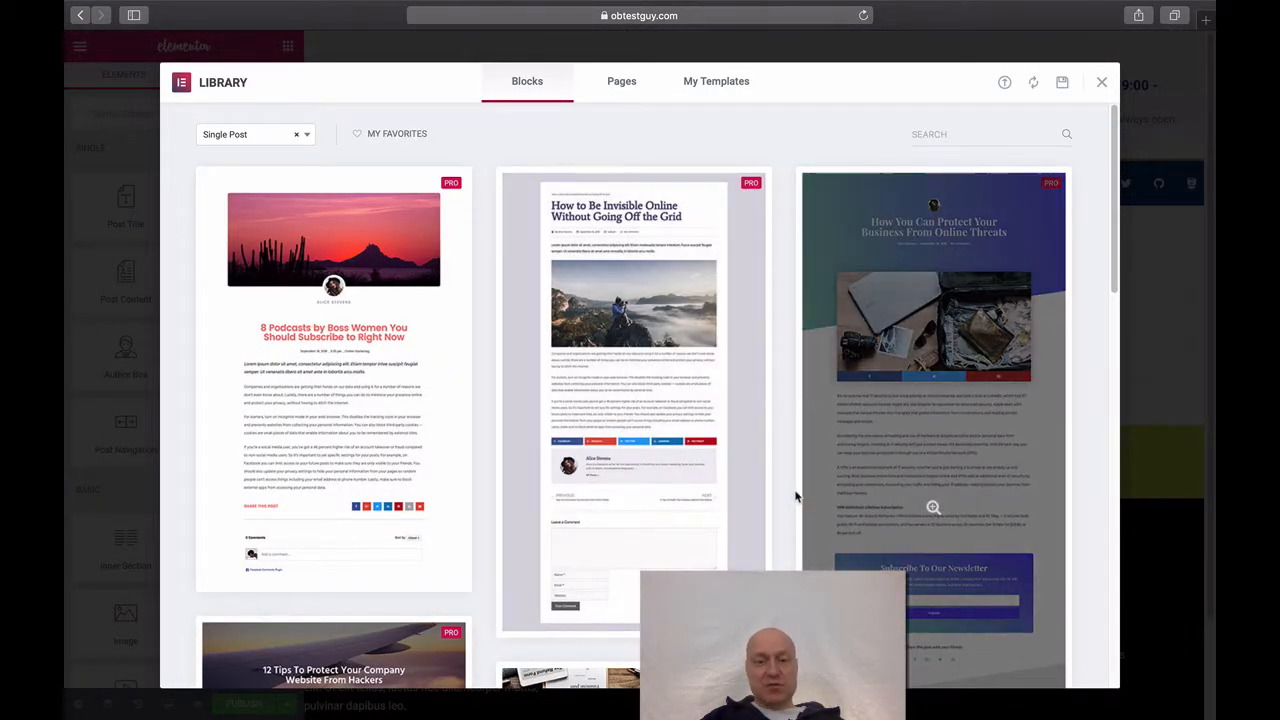
# - Browse the Single Post blocks in the library and insert the "How to Be Invisible Online Without Going Off the Grid" block
pyautogui.scroll(-3, 797, 496)
pyautogui.scroll(-5, 797, 496)
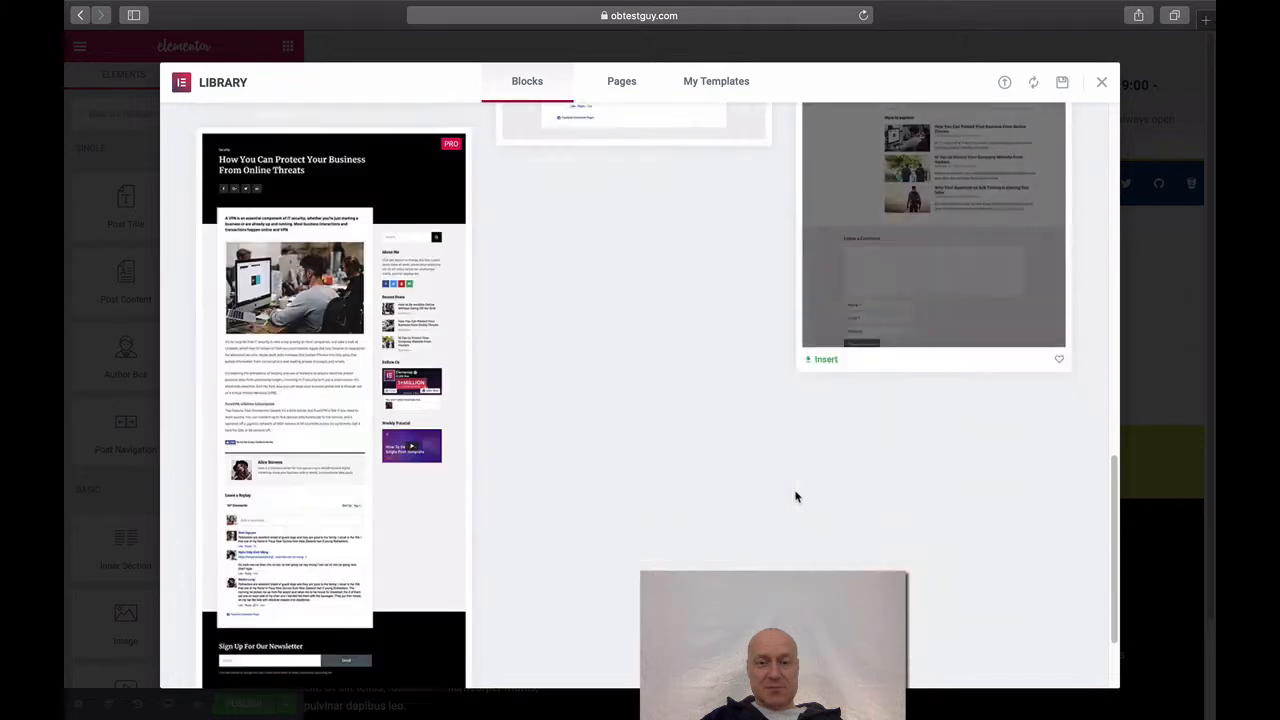
pyautogui.scroll(10, 797, 496)
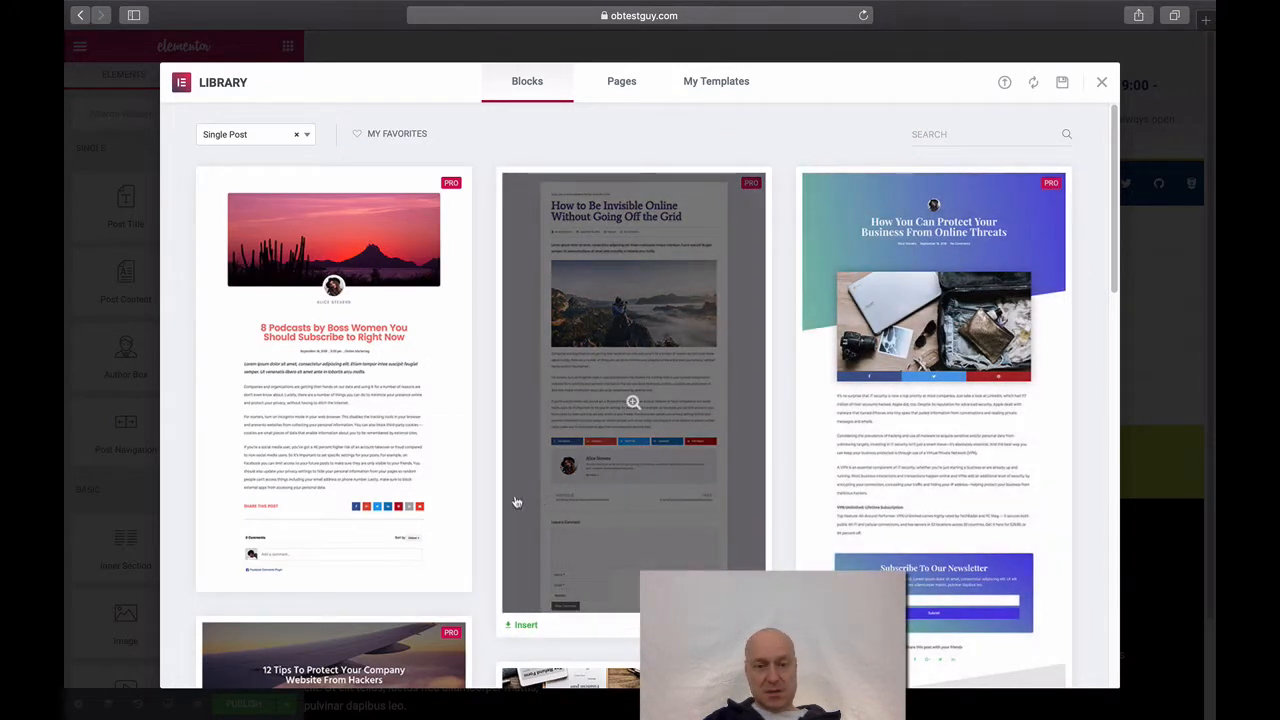
pyautogui.click(525, 627)
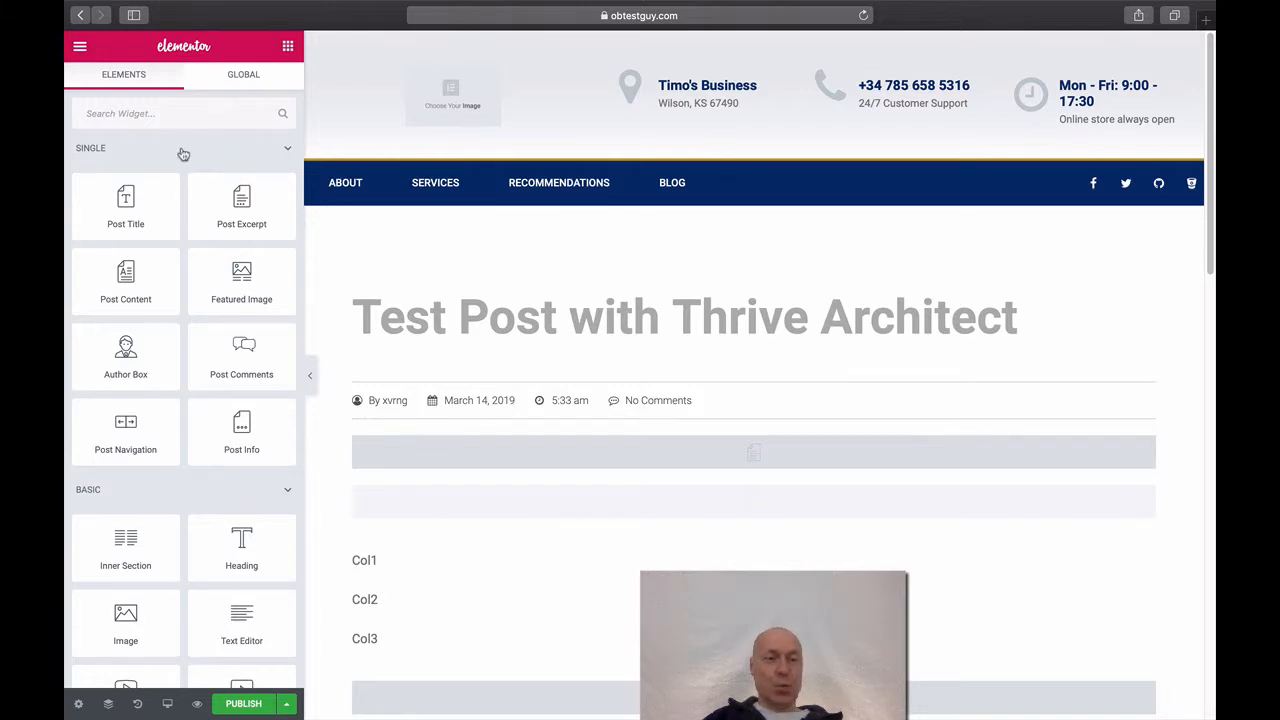
# - Collapse the widget categories to review the list, and expand only the Single category to show its post widgets
pyautogui.click(287, 149)
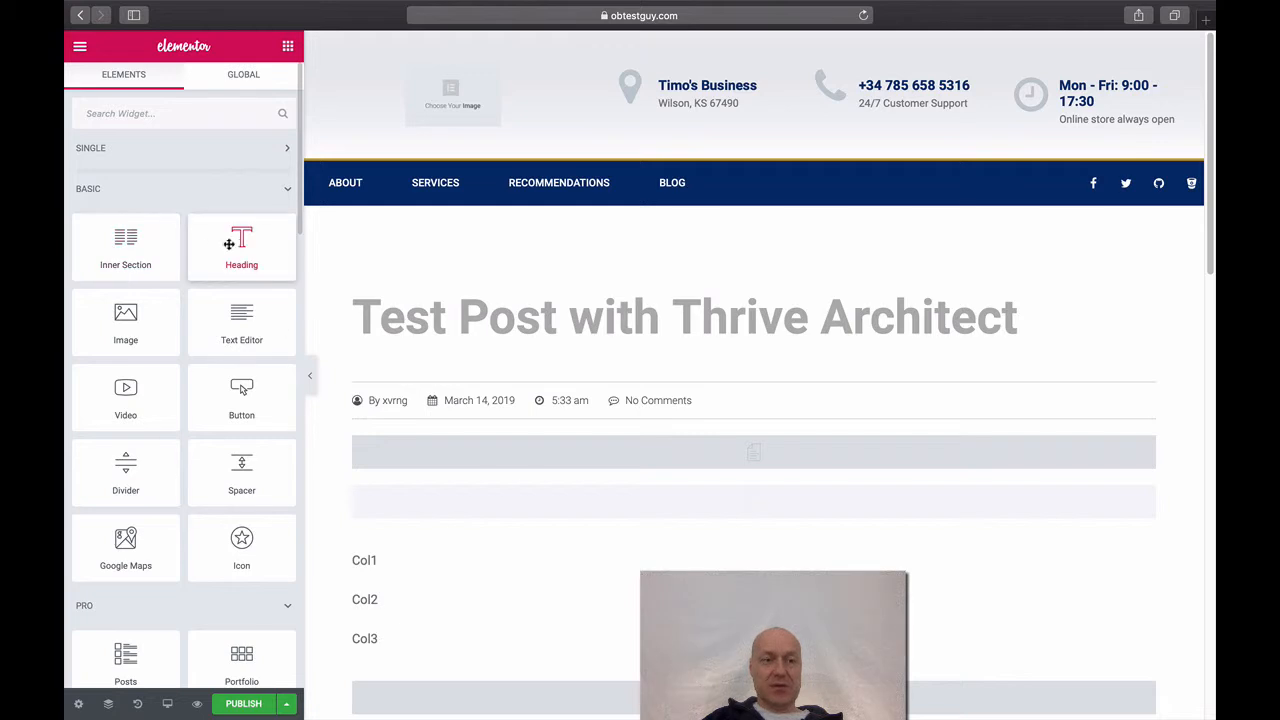
pyautogui.click(287, 190)
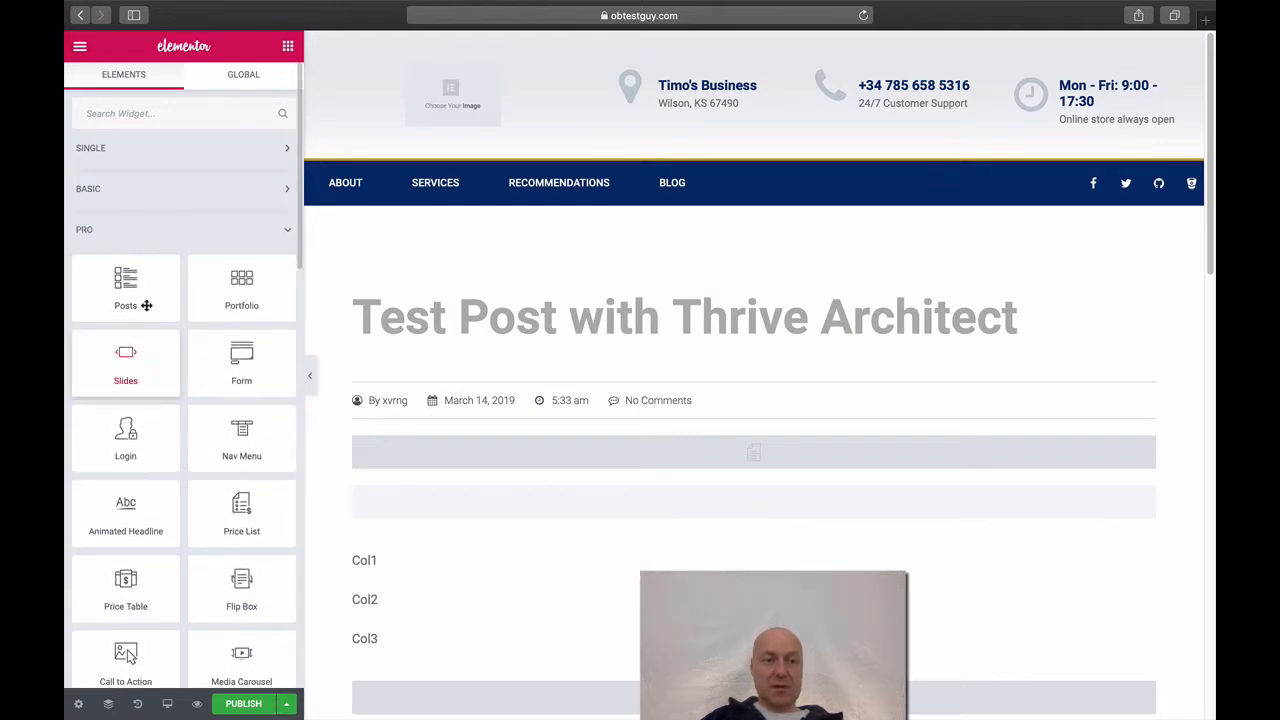
pyautogui.click(287, 232)
pyautogui.click(287, 277)
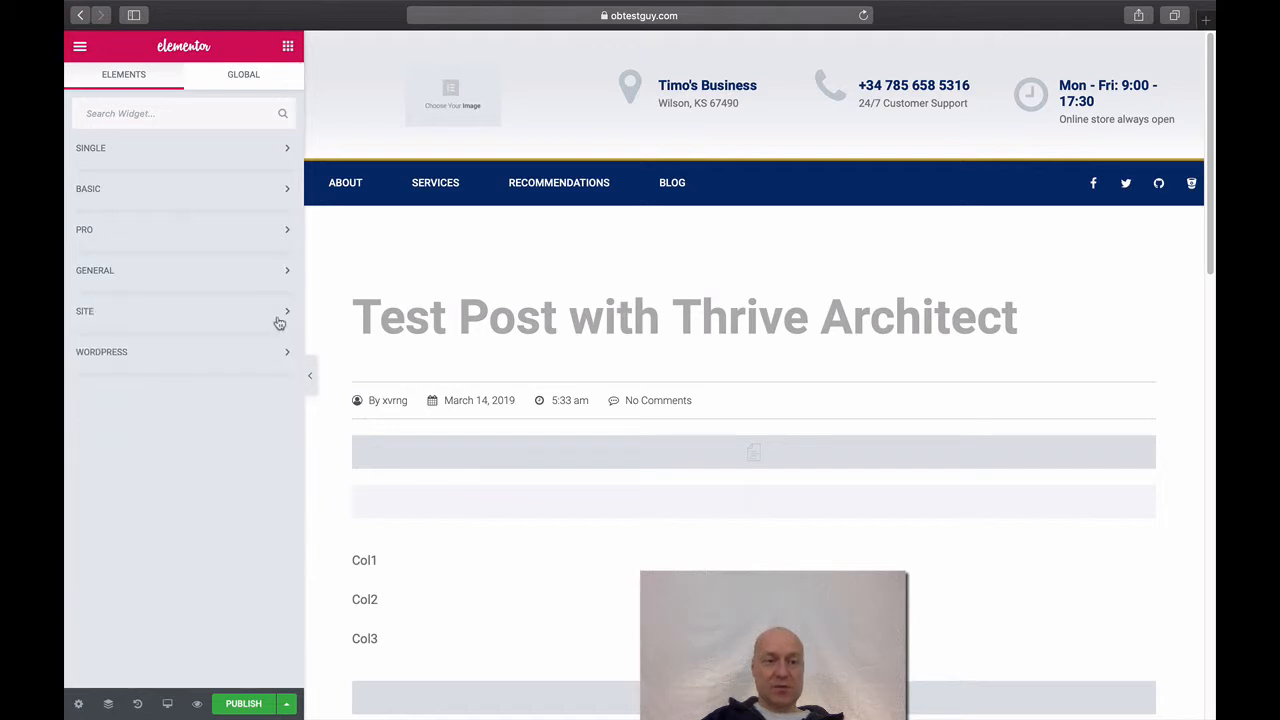
pyautogui.click(162, 150)
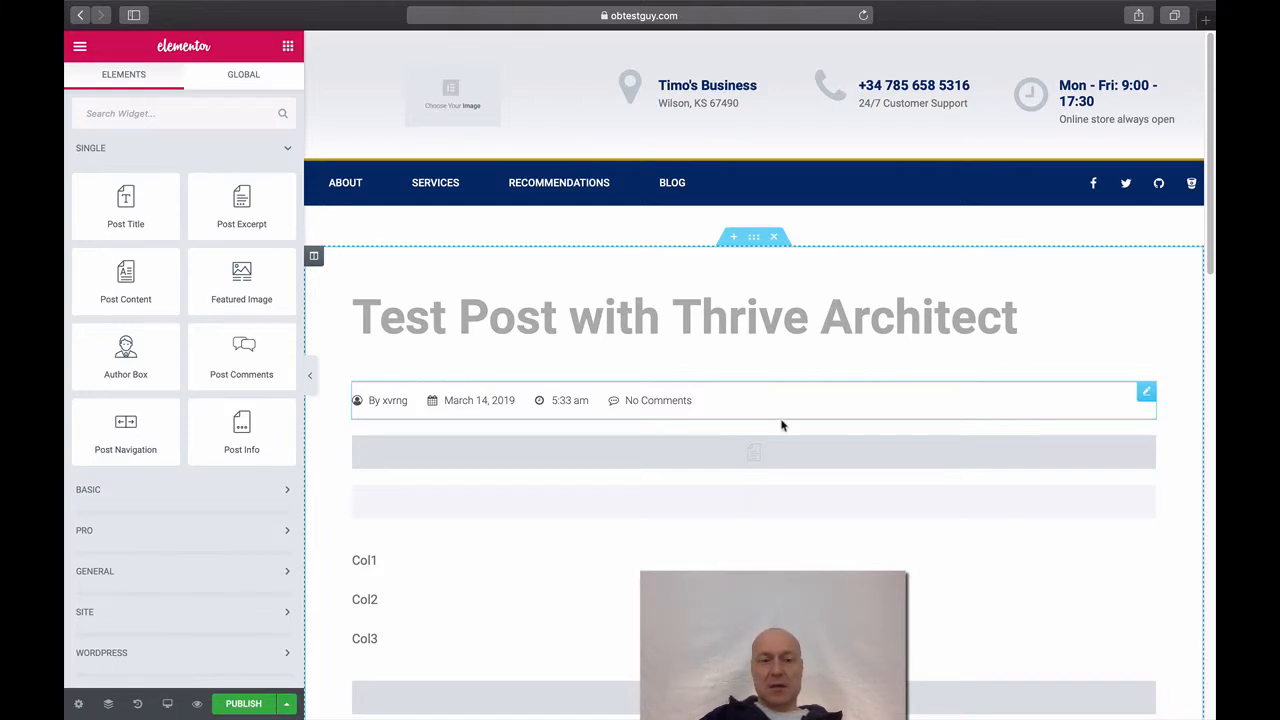
# - Examine the inserted single post layout, from the title and post info through the share buttons, author box and comments
pyautogui.scroll(-5, 783, 423)
pyautogui.scroll(-4, 784, 428)
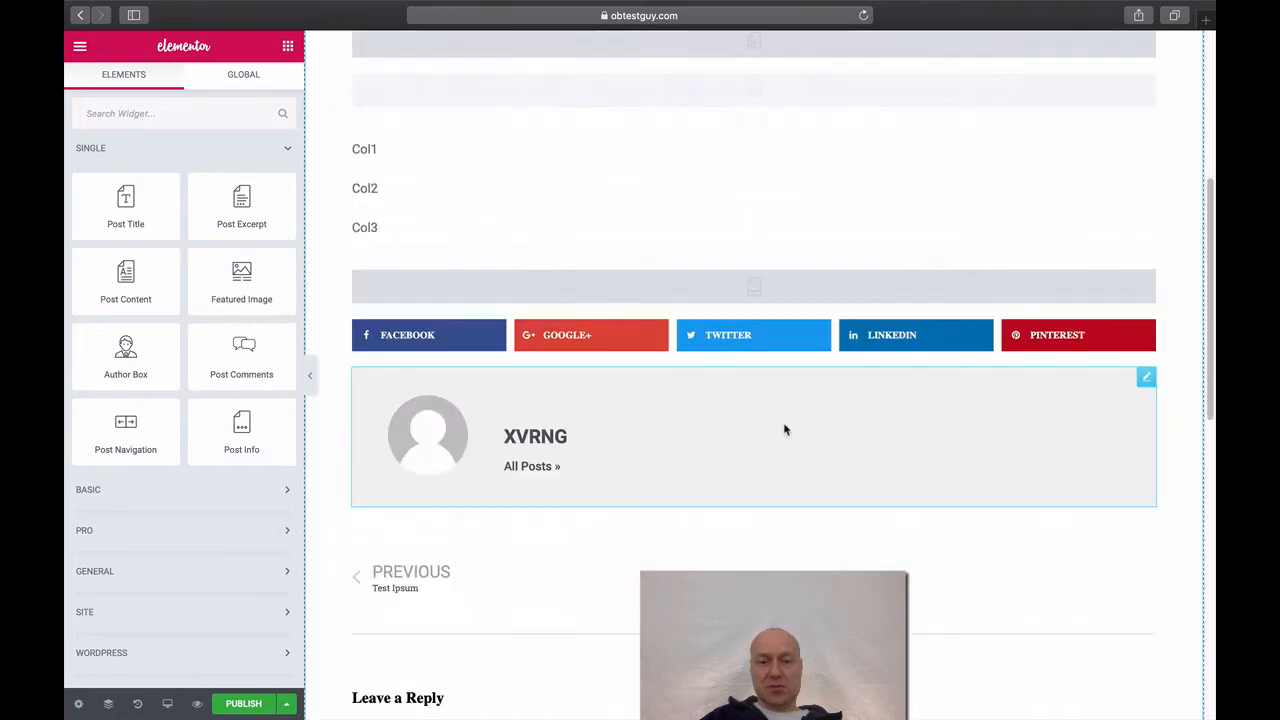
pyautogui.scroll(9, 784, 428)
pyautogui.scroll(-2, 784, 428)
pyautogui.scroll(-14, 784, 428)
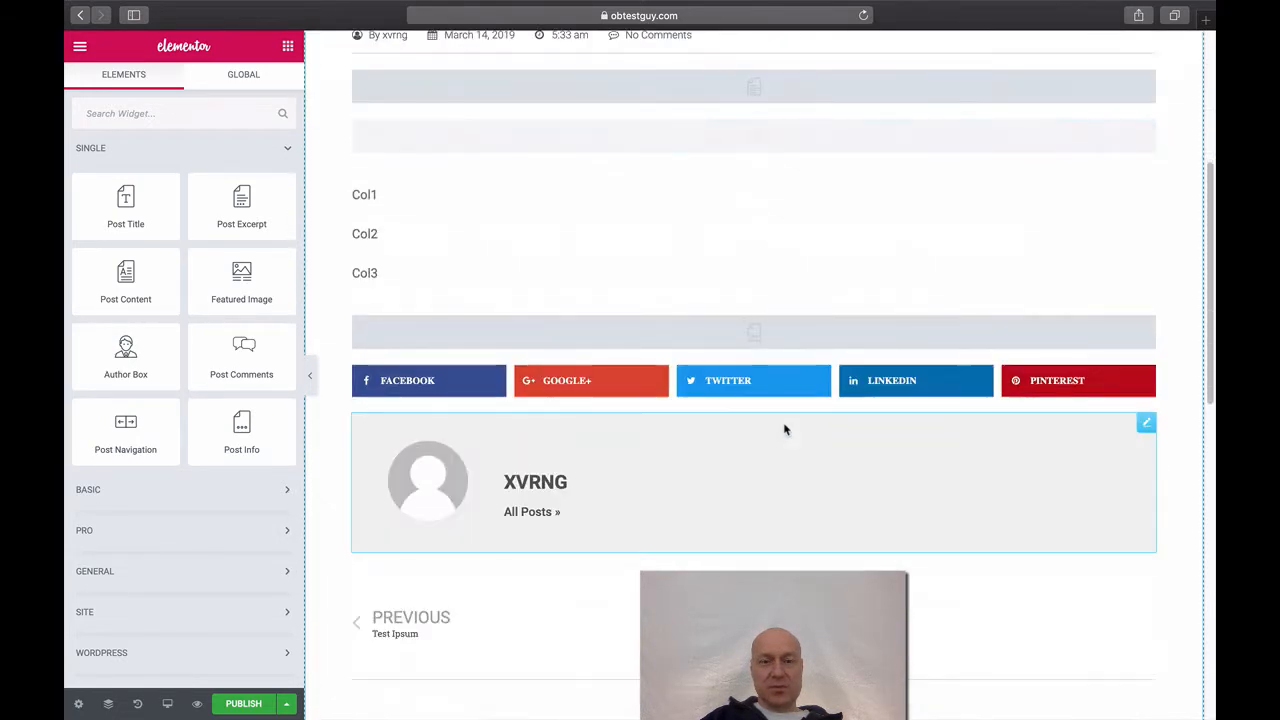
pyautogui.scroll(7, 784, 428)
pyautogui.scroll(10, 784, 428)
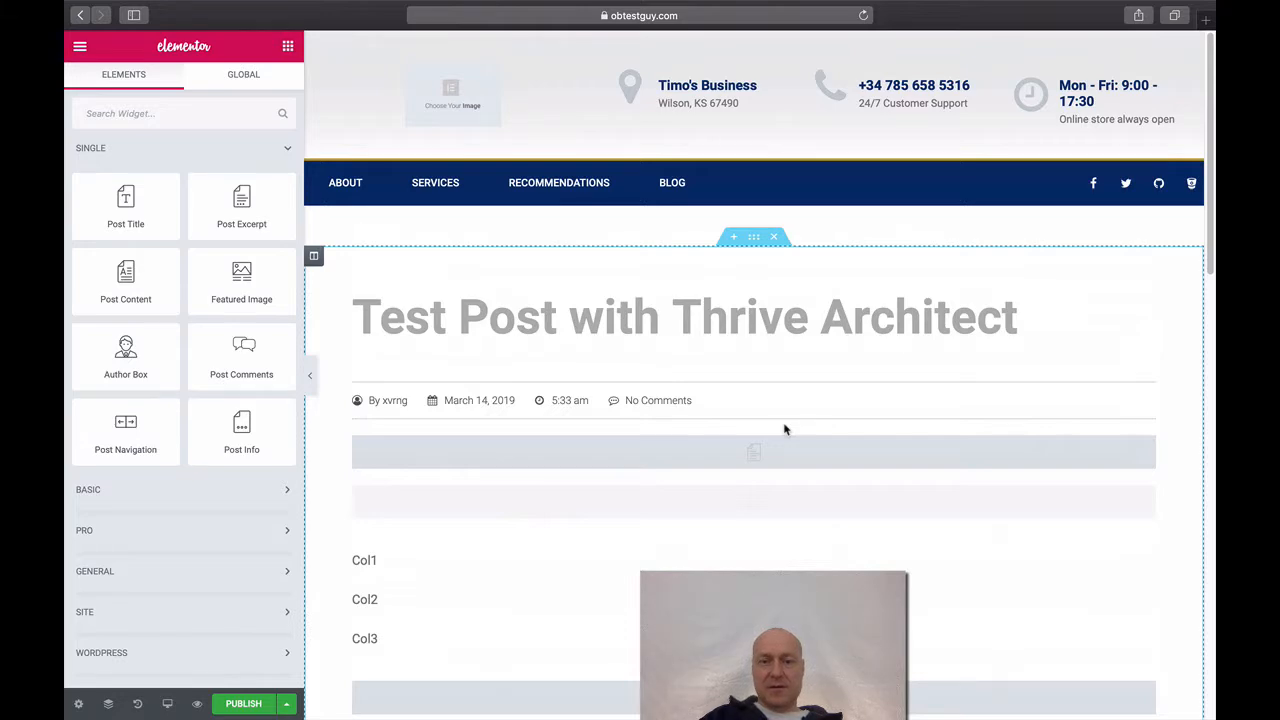
pyautogui.scroll(-2, 784, 429)
pyautogui.scroll(-8, 784, 429)
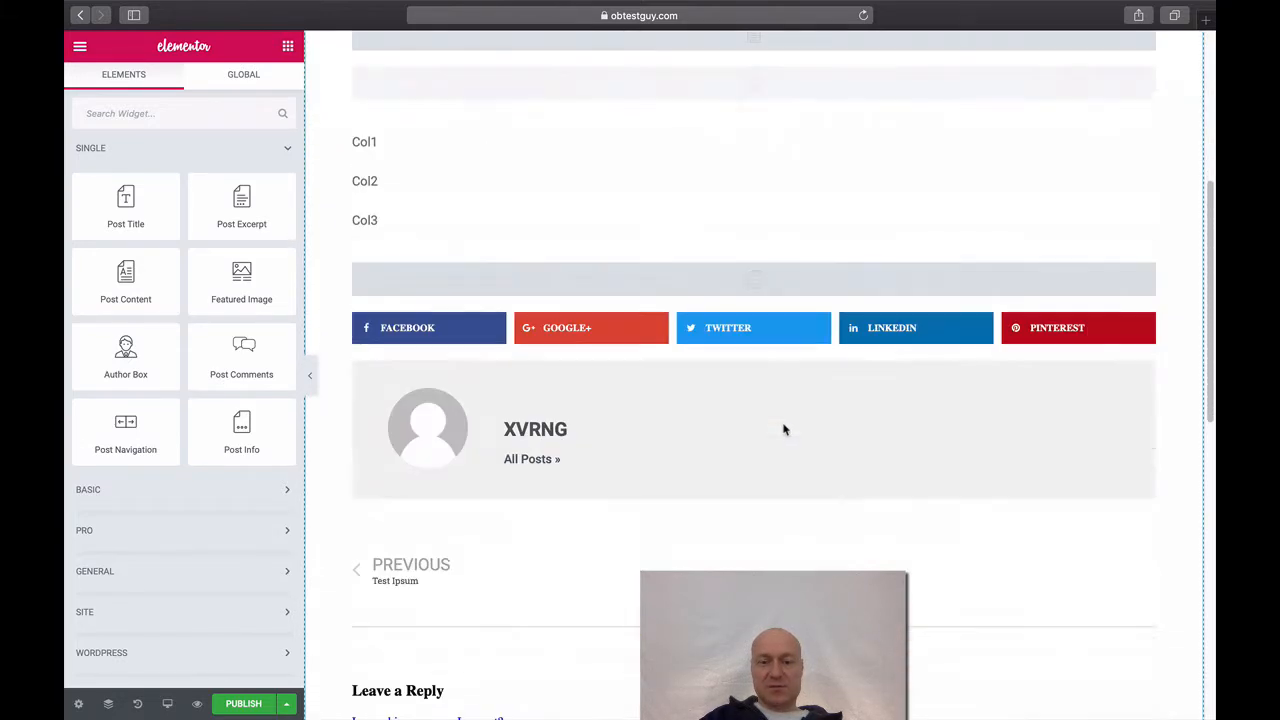
# - Set the template's preview content to the post "Test Ipsum" and apply it to the editor preview
pyautogui.scroll(-6, 784, 429)
pyautogui.scroll(12, 784, 429)
pyautogui.scroll(3, 784, 430)
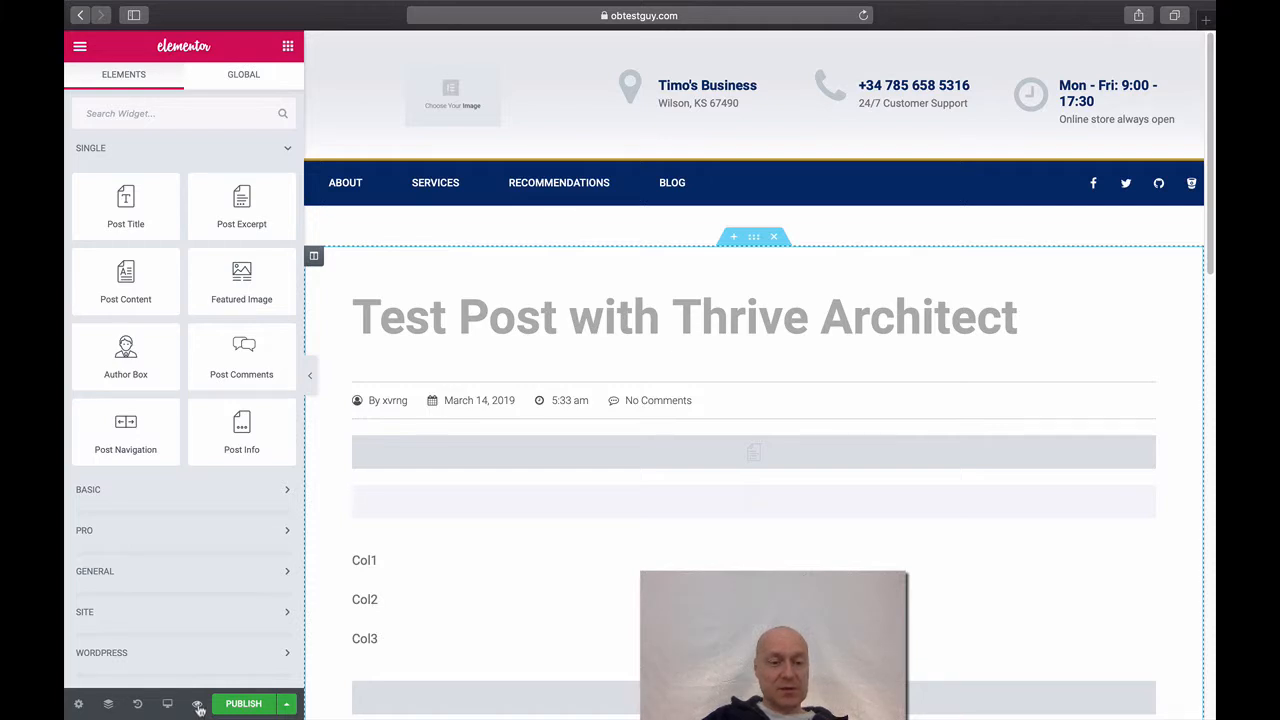
pyautogui.moveTo(199, 707)
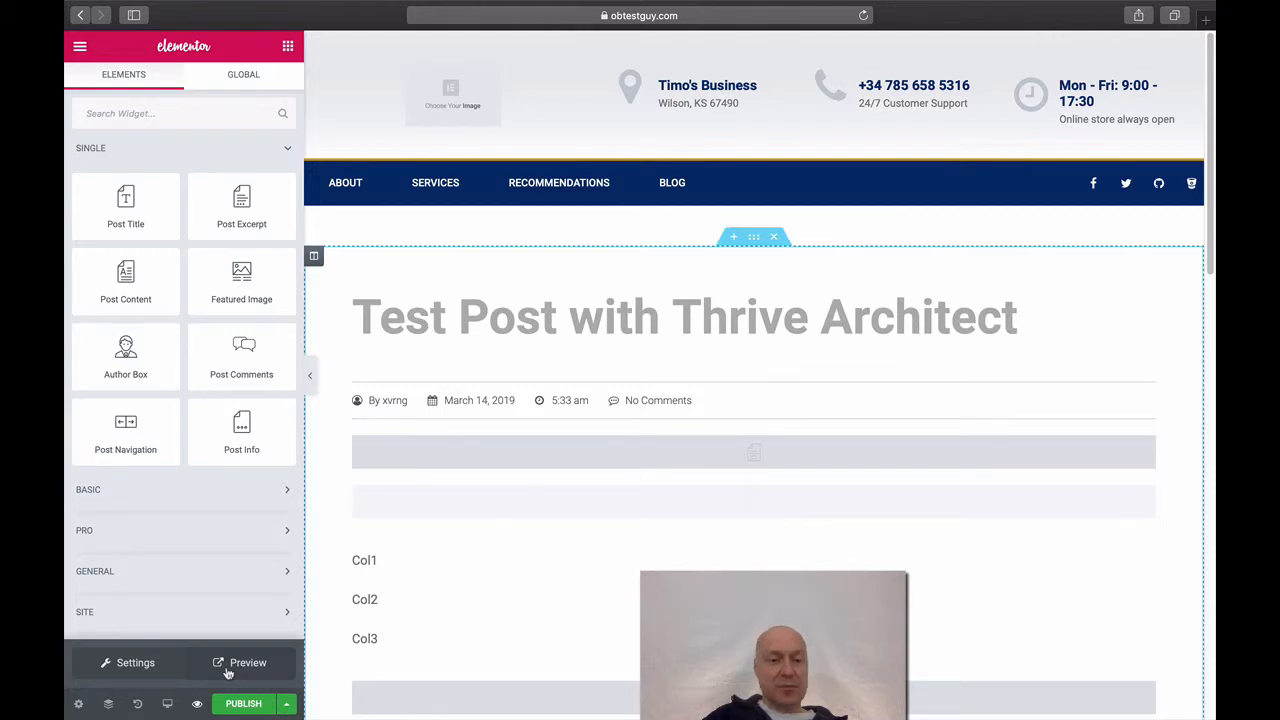
pyautogui.click(143, 673)
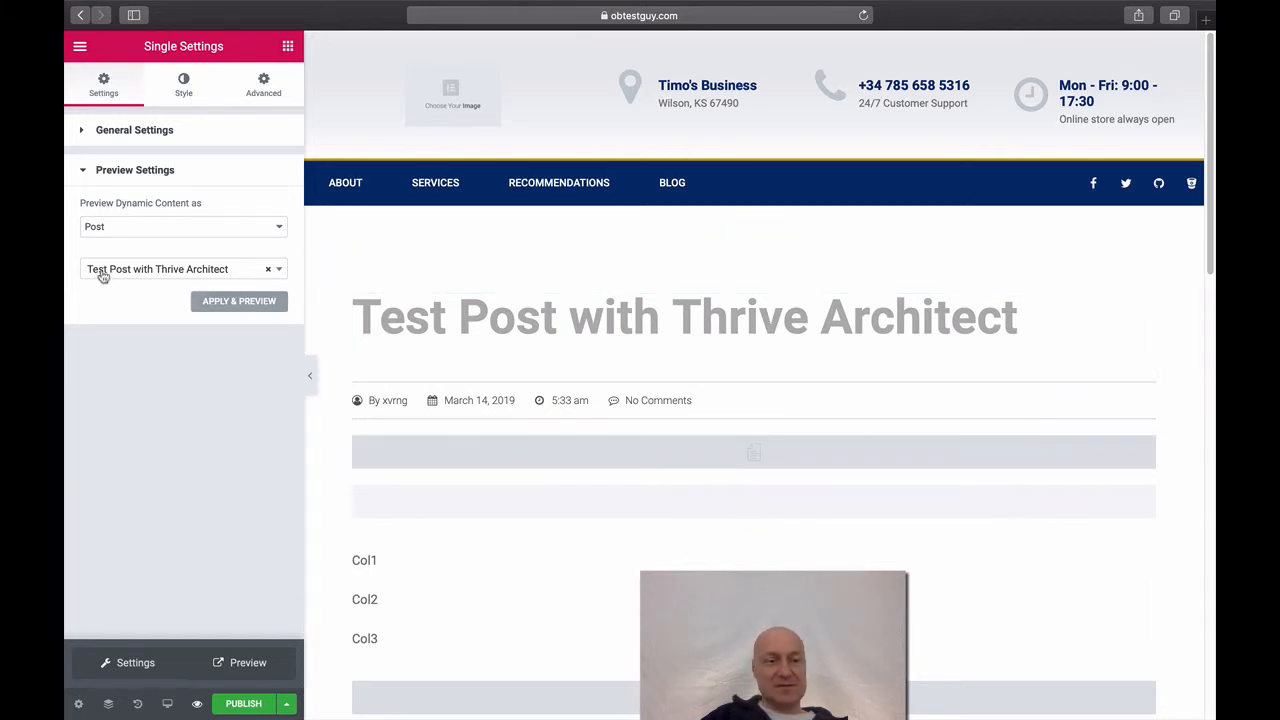
pyautogui.scroll(-2, 637, 559)
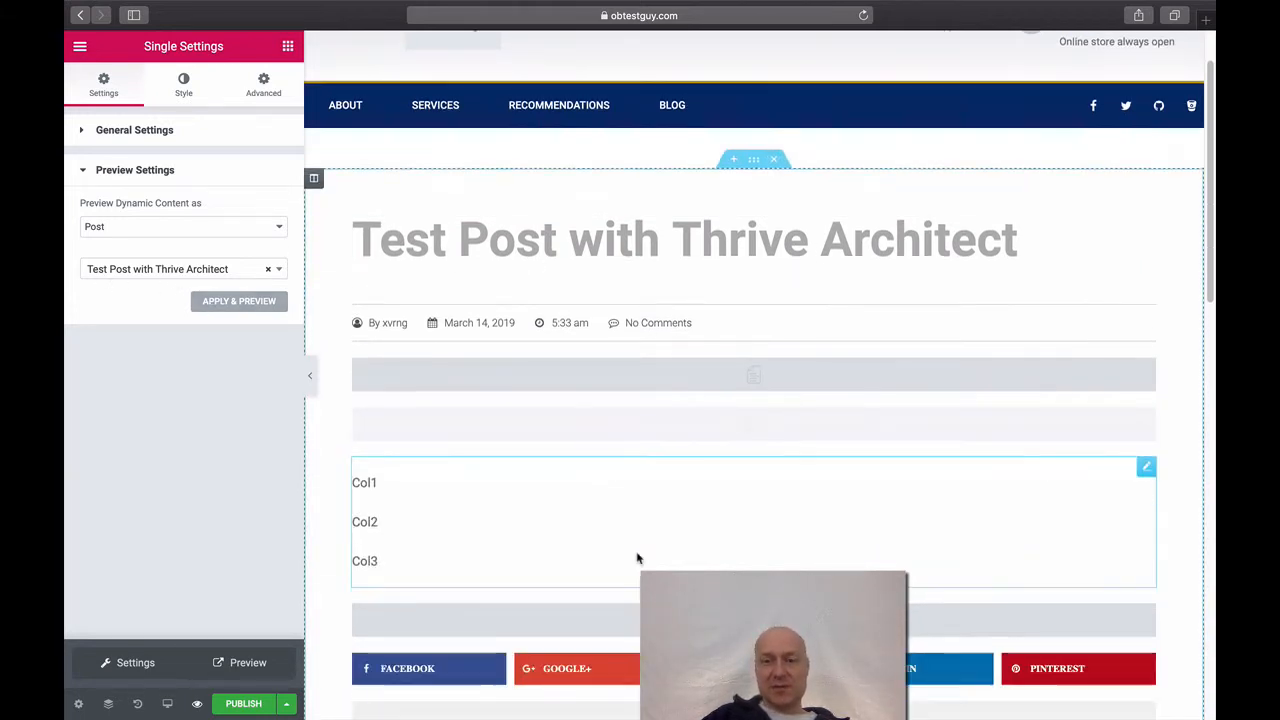
pyautogui.scroll(2, 637, 559)
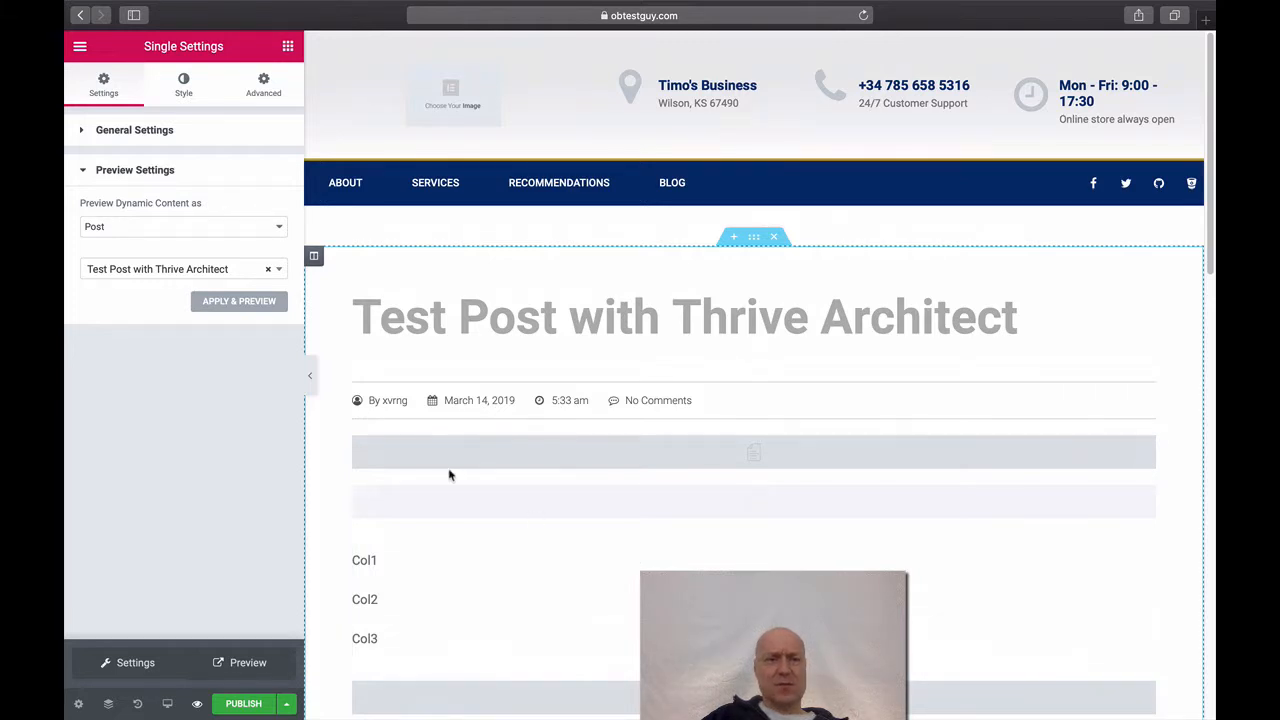
pyautogui.click(268, 271)
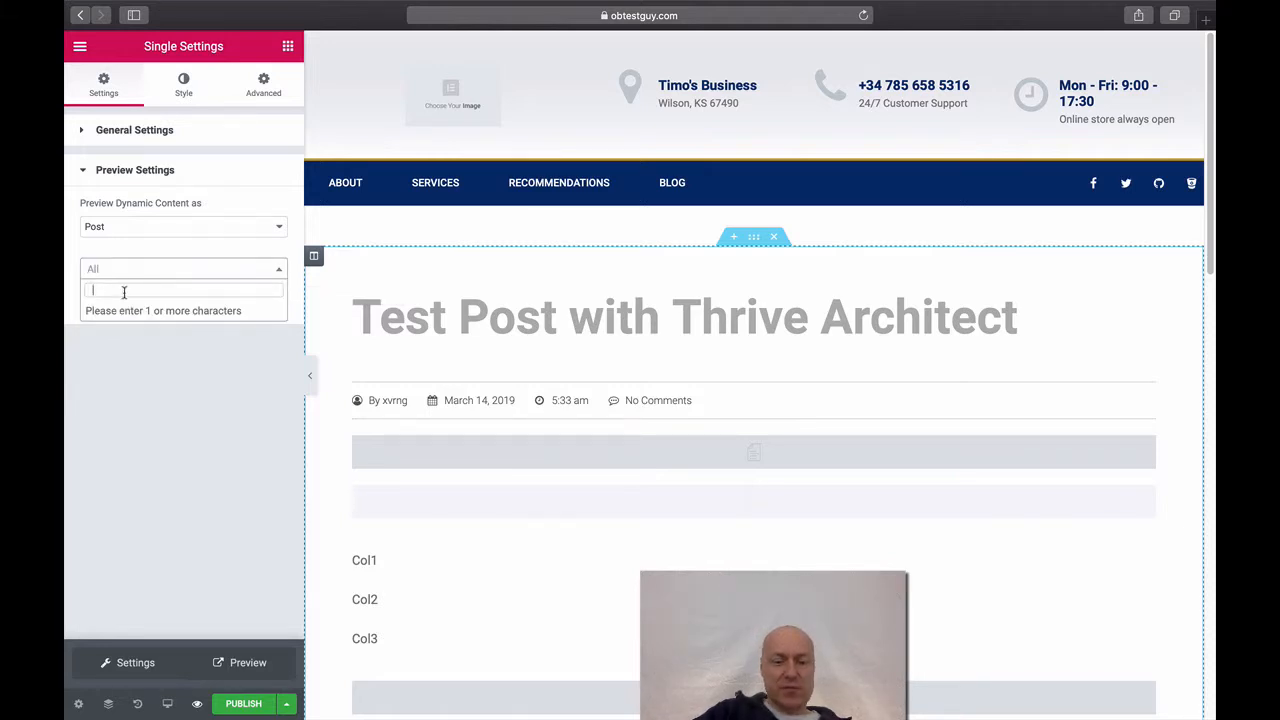
pyautogui.write('test')
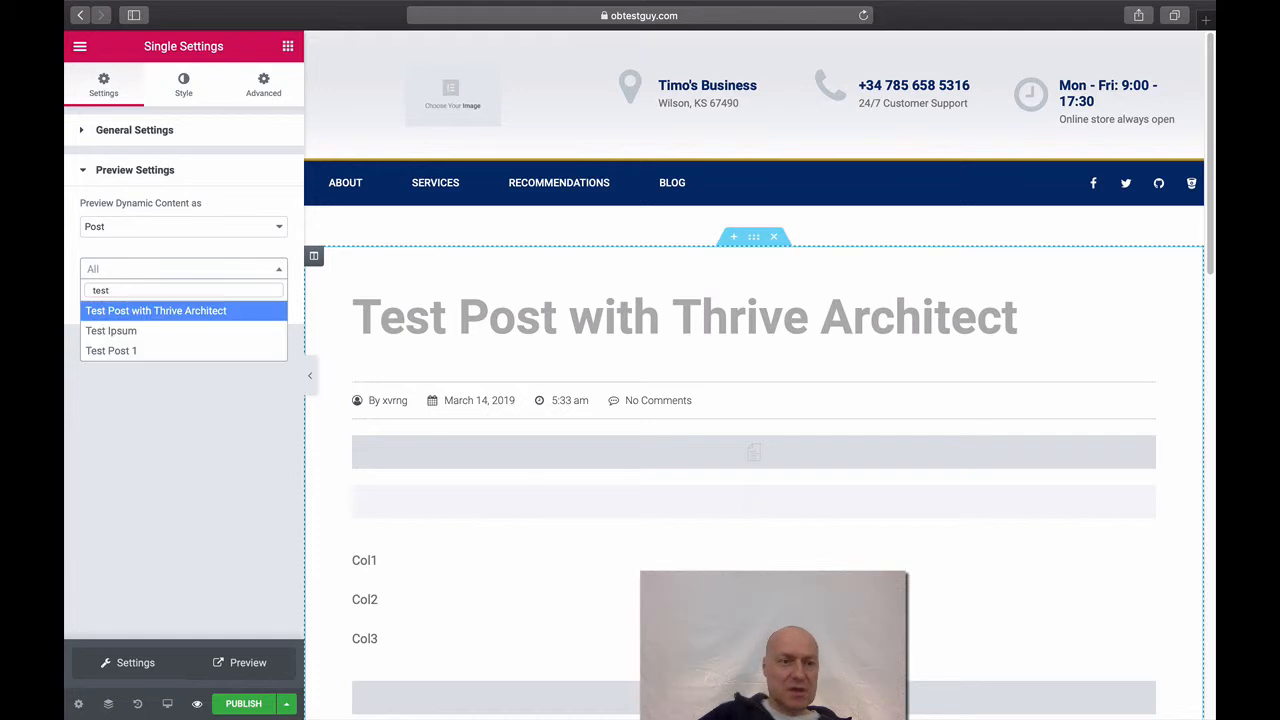
pyautogui.click(118, 332)
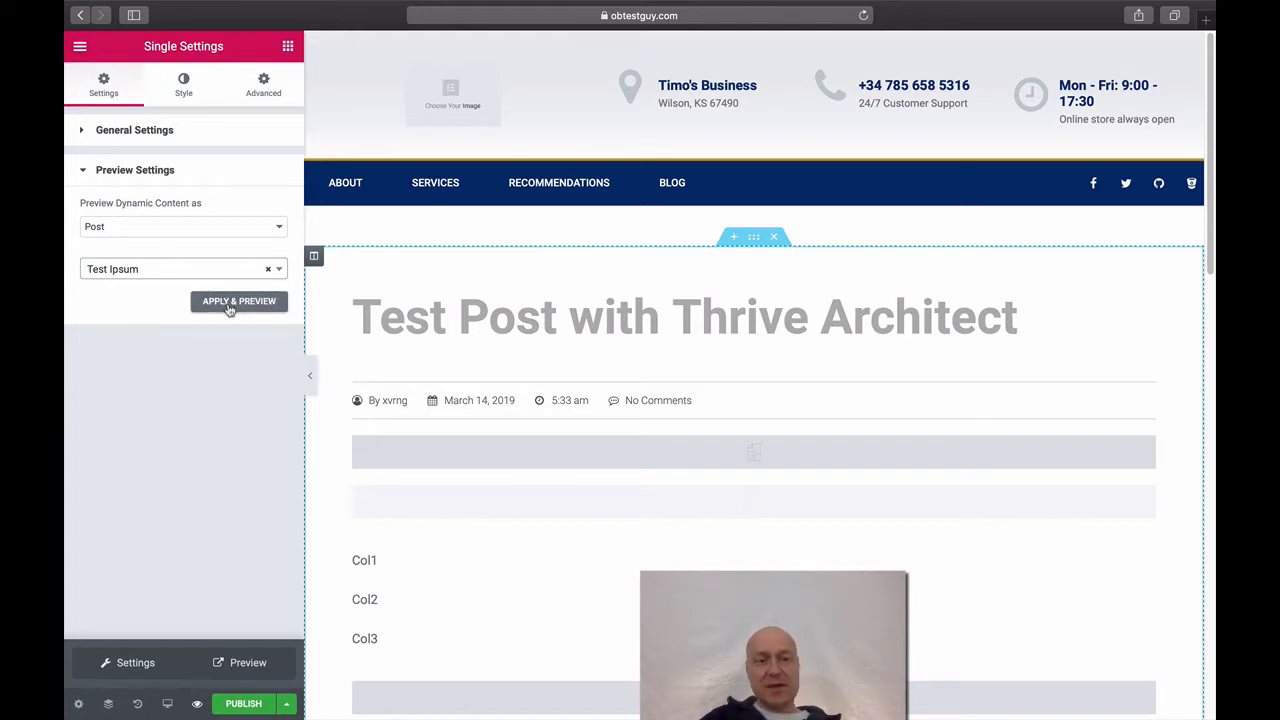
pyautogui.click(229, 301)
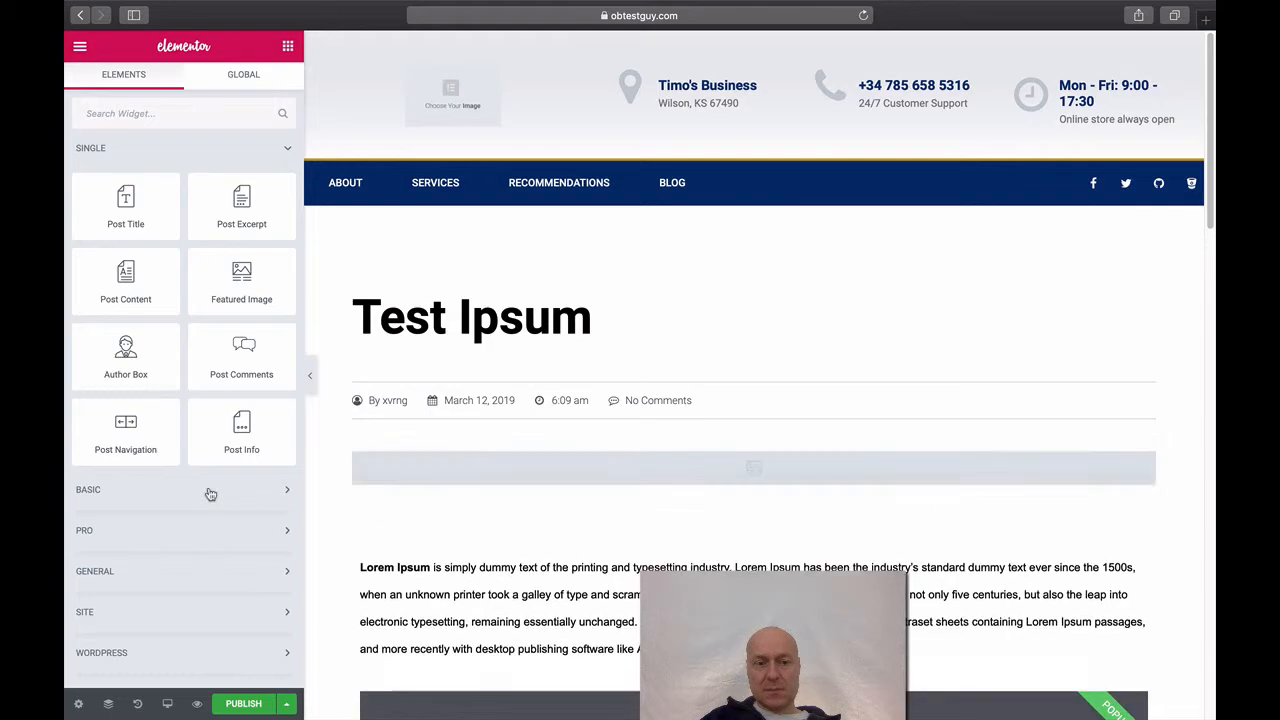
# - Publish the single post template with the display condition Include, Posts, All
pyautogui.scroll(-5, 1211, 112)
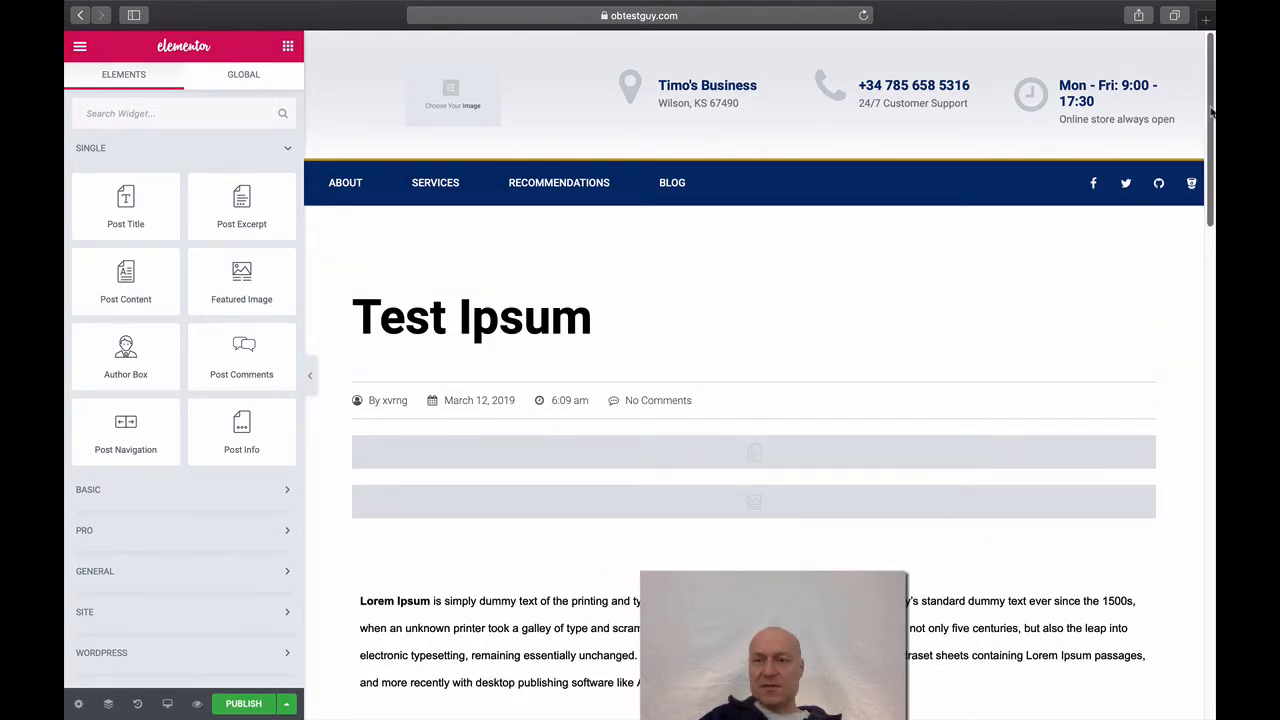
pyautogui.moveTo(1214, 218)
pyautogui.mouseDown()
pyautogui.moveTo(1212, 158)
pyautogui.moveTo(1210, 442)
pyautogui.moveTo(1213, 119)
pyautogui.moveTo(1211, 242)
pyautogui.mouseUp()
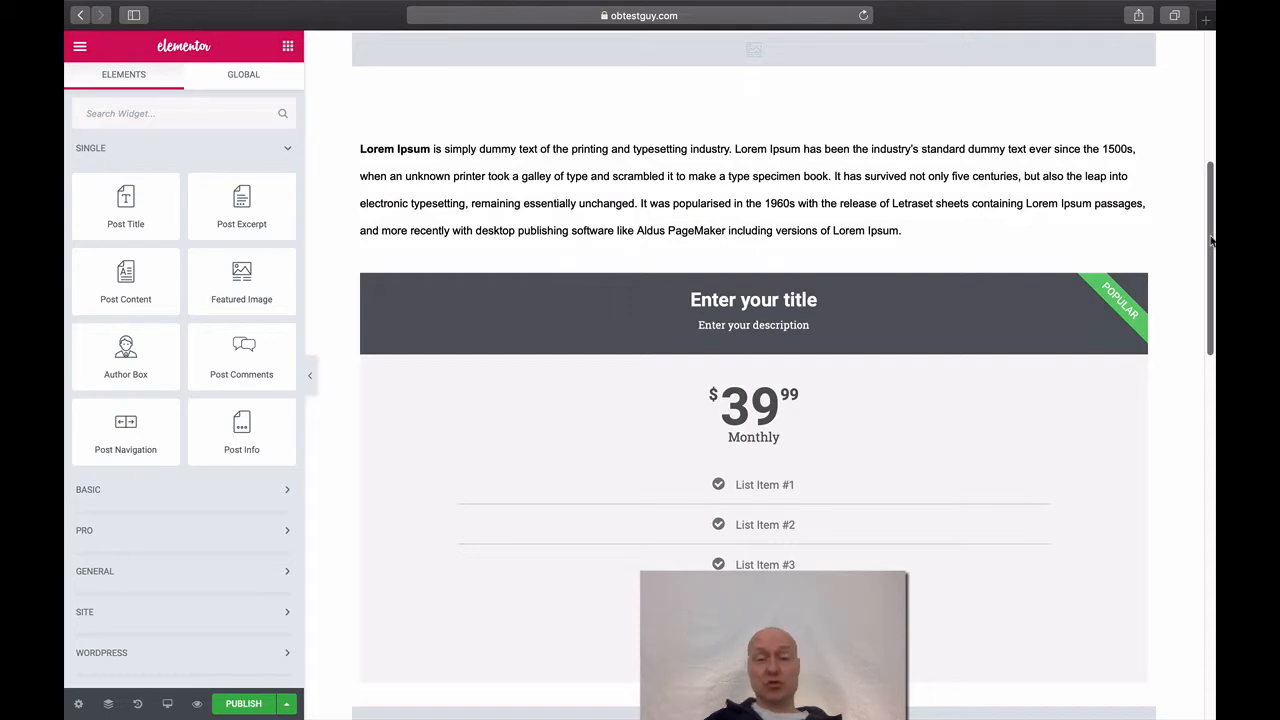
pyautogui.moveTo(1211, 240); pyautogui.dragTo(1183, 151)
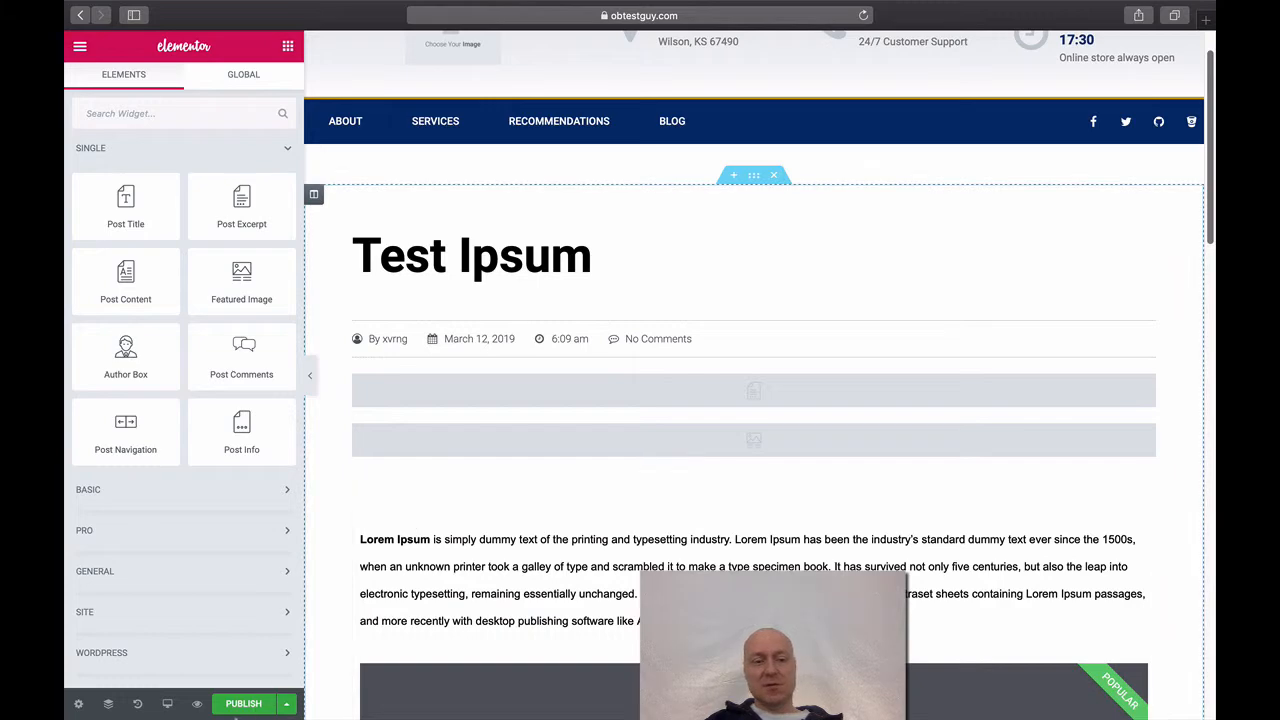
pyautogui.click(243, 704)
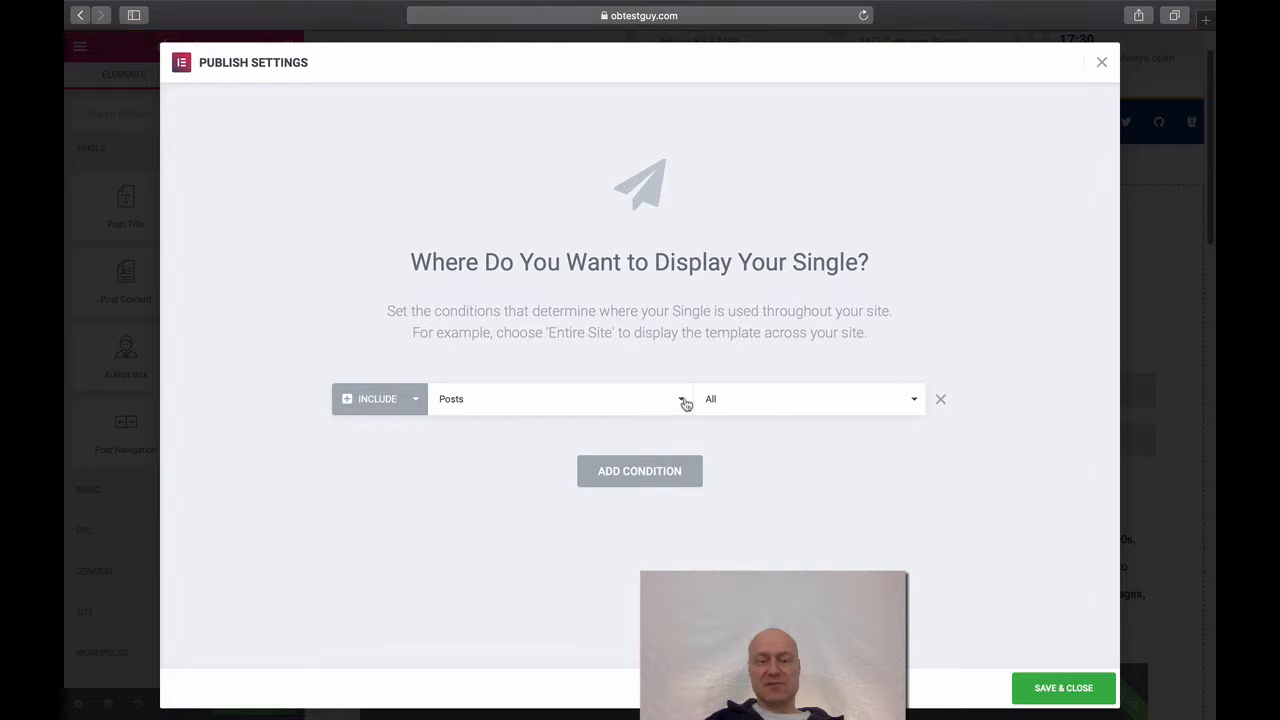
pyautogui.click(686, 402)
pyautogui.click(686, 401)
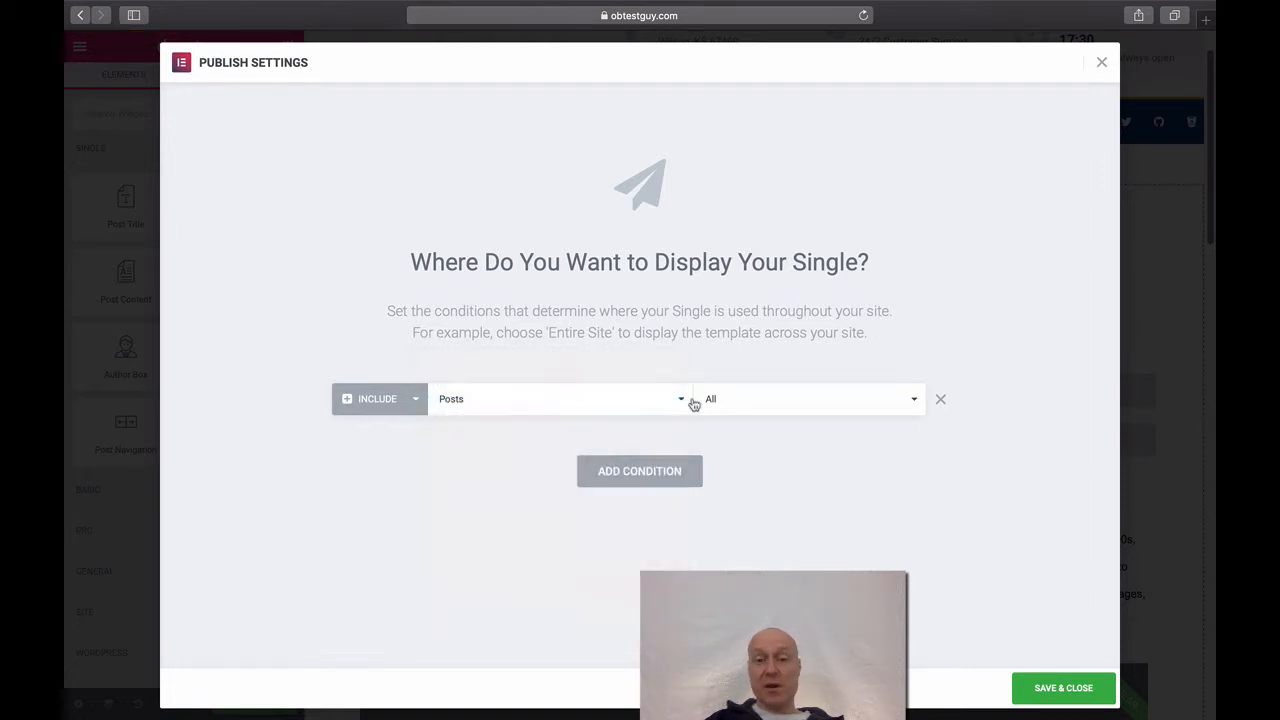
pyautogui.click(914, 400)
pyautogui.click(996, 346)
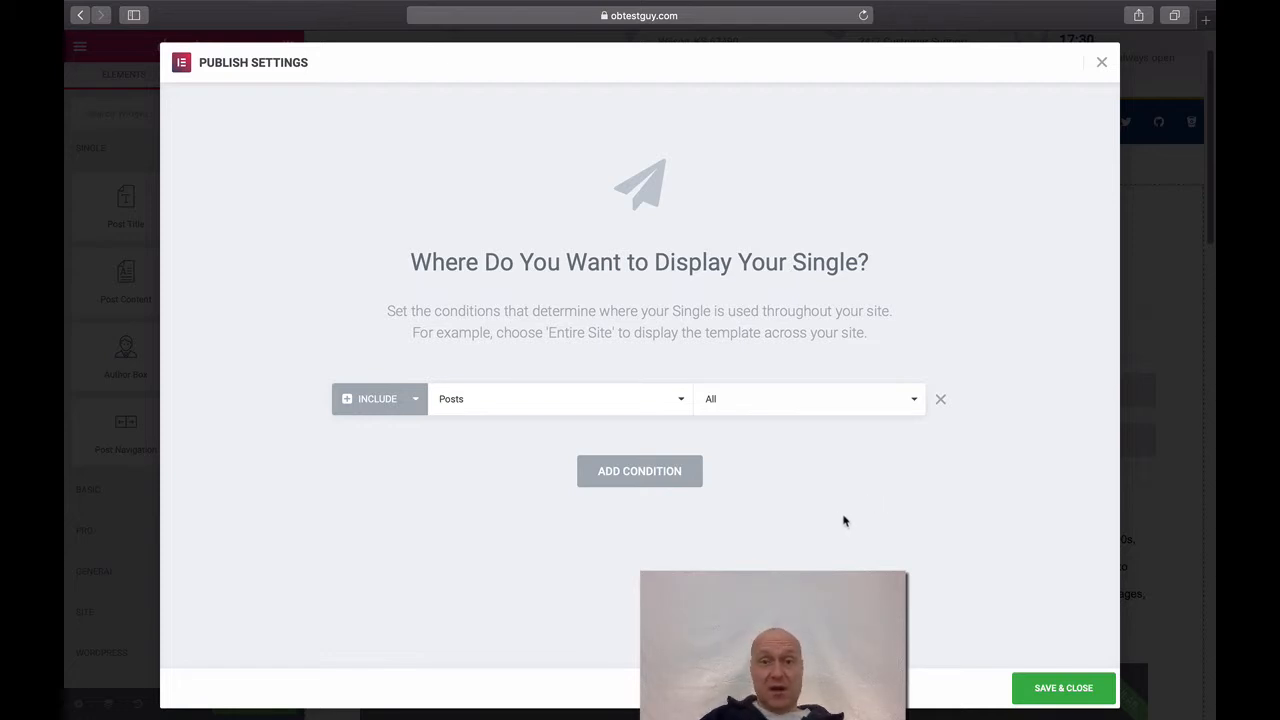
pyautogui.click(1063, 688)
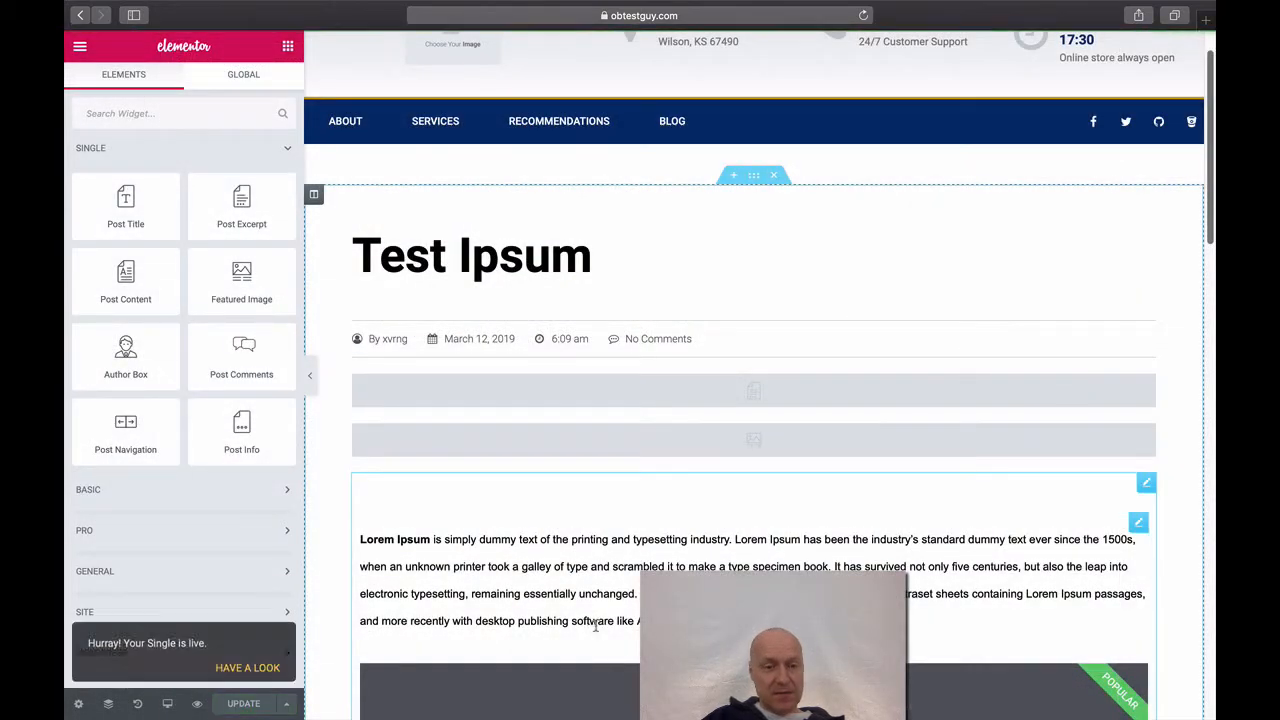
# - View the published template on the live site and examine it from header to footer, then close that page
pyautogui.click(250, 662)
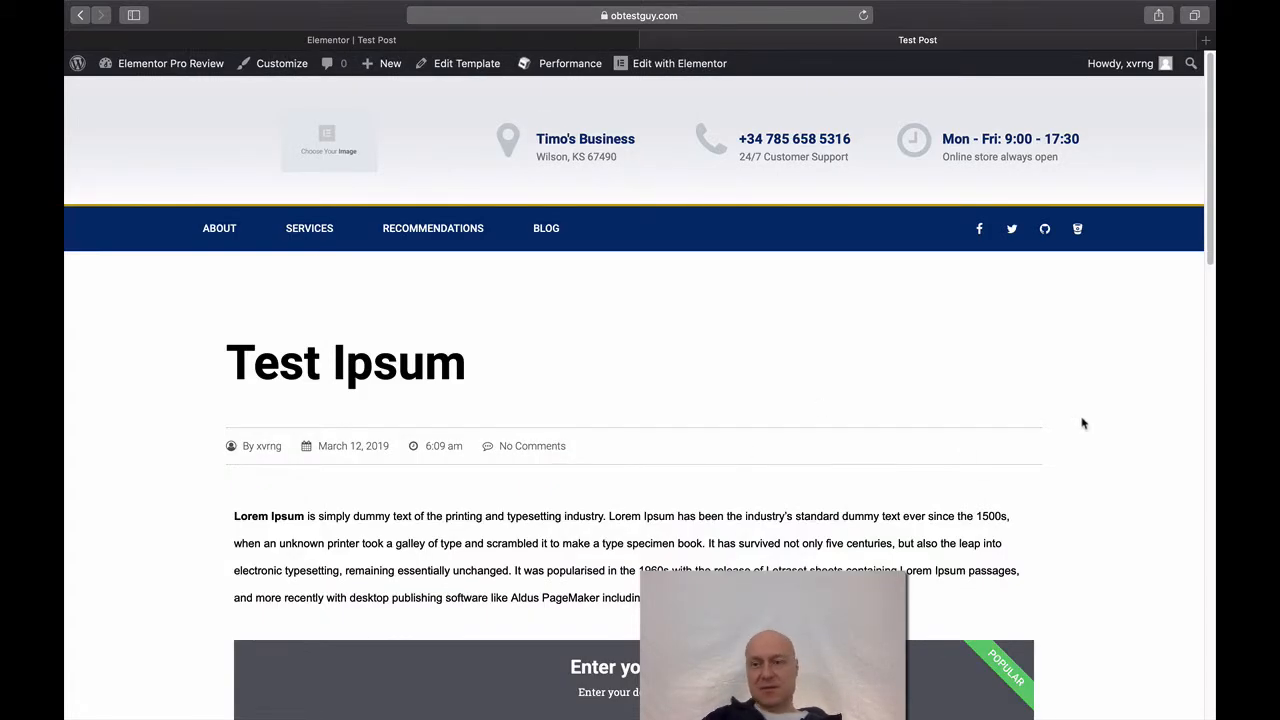
pyautogui.scroll(-2, 1105, 428)
pyautogui.scroll(-10, 1105, 428)
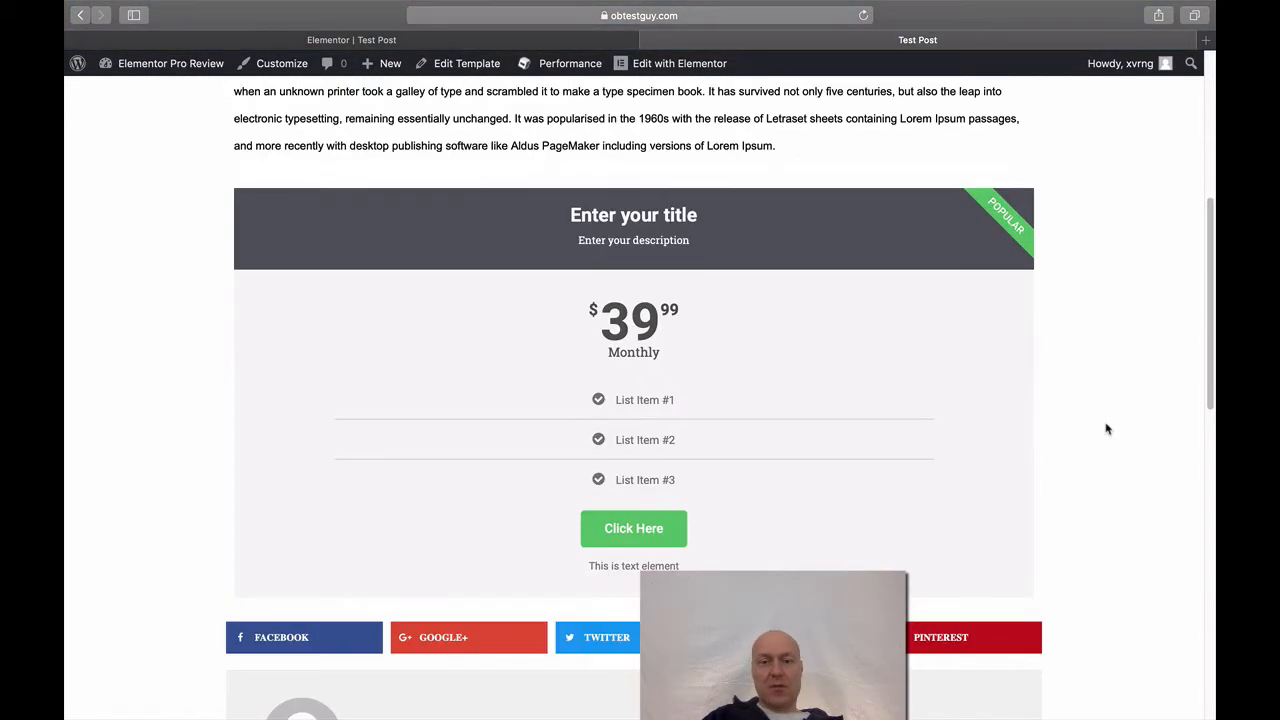
pyautogui.scroll(-8, 1108, 432)
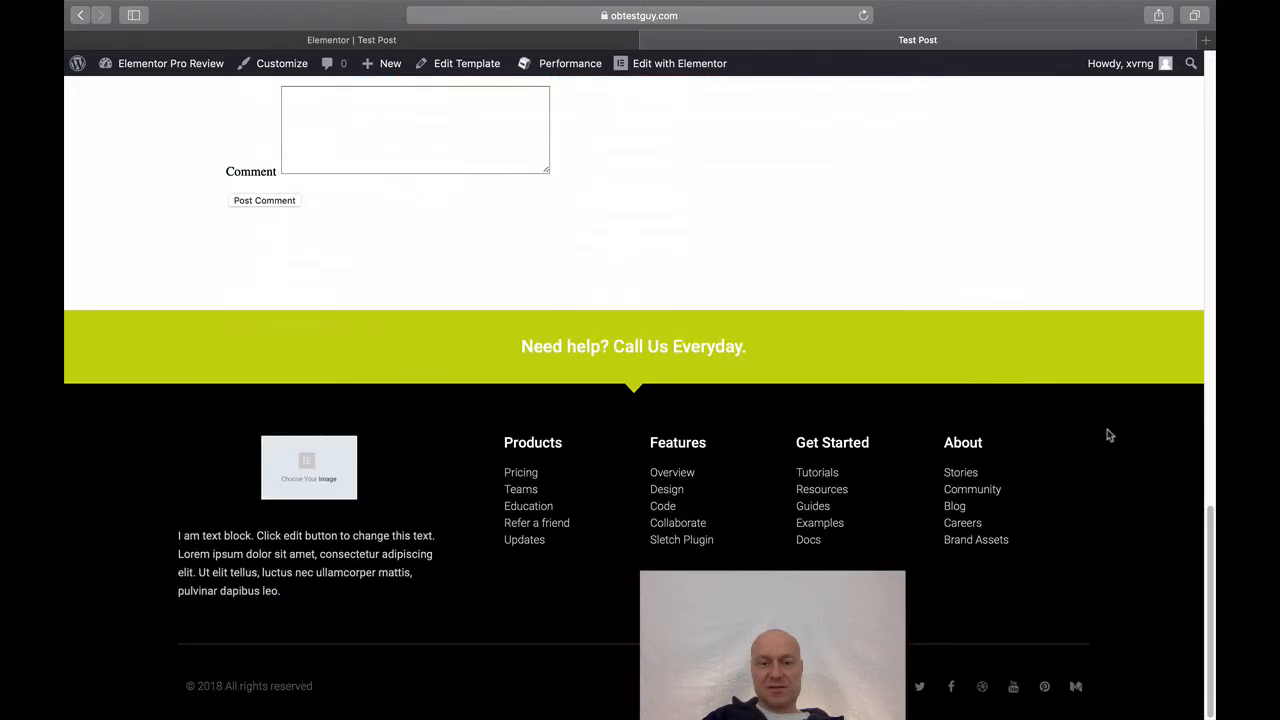
pyautogui.scroll(20, 1107, 432)
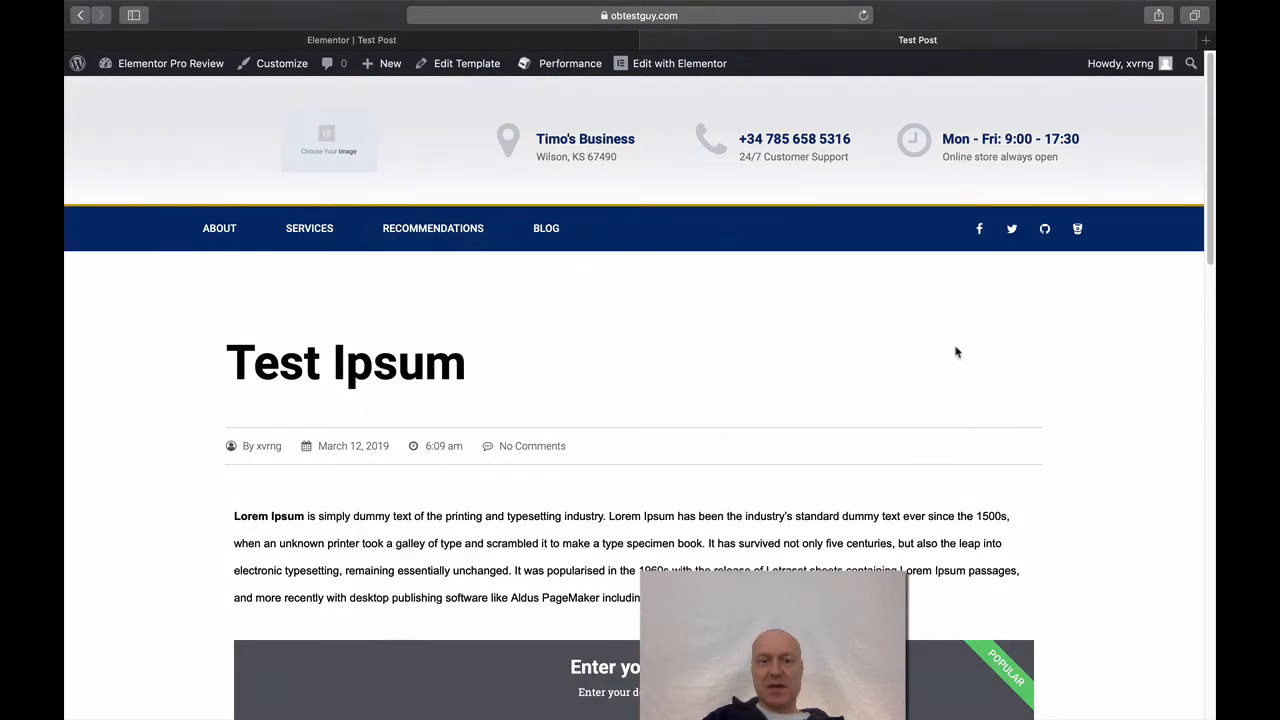
pyautogui.scroll(-6, 630, 518)
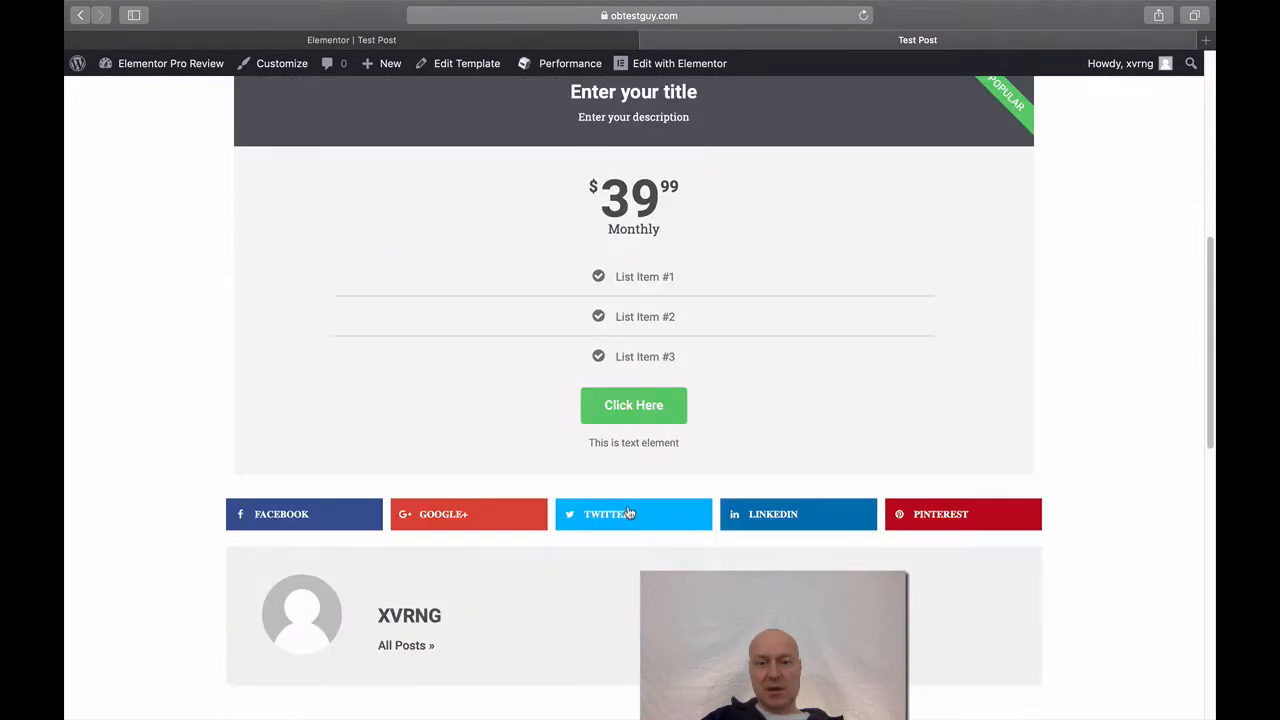
pyautogui.scroll(-12, 630, 513)
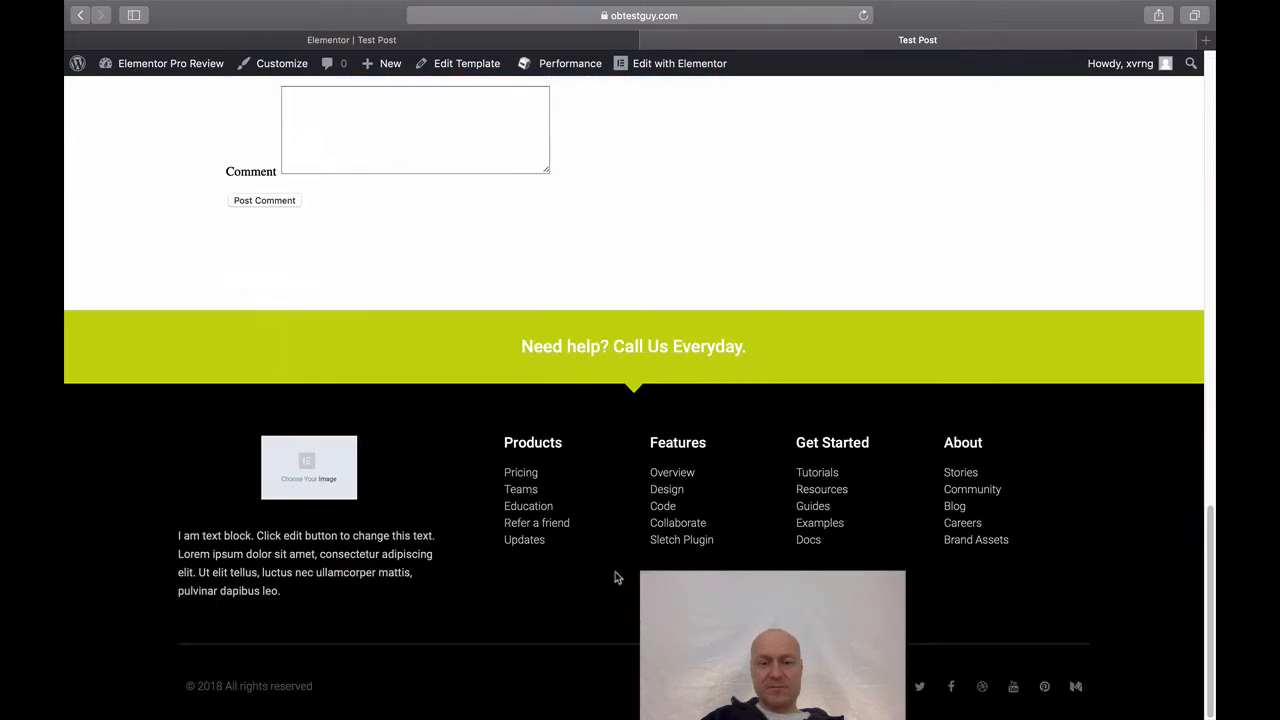
pyautogui.scroll(20, 579, 583)
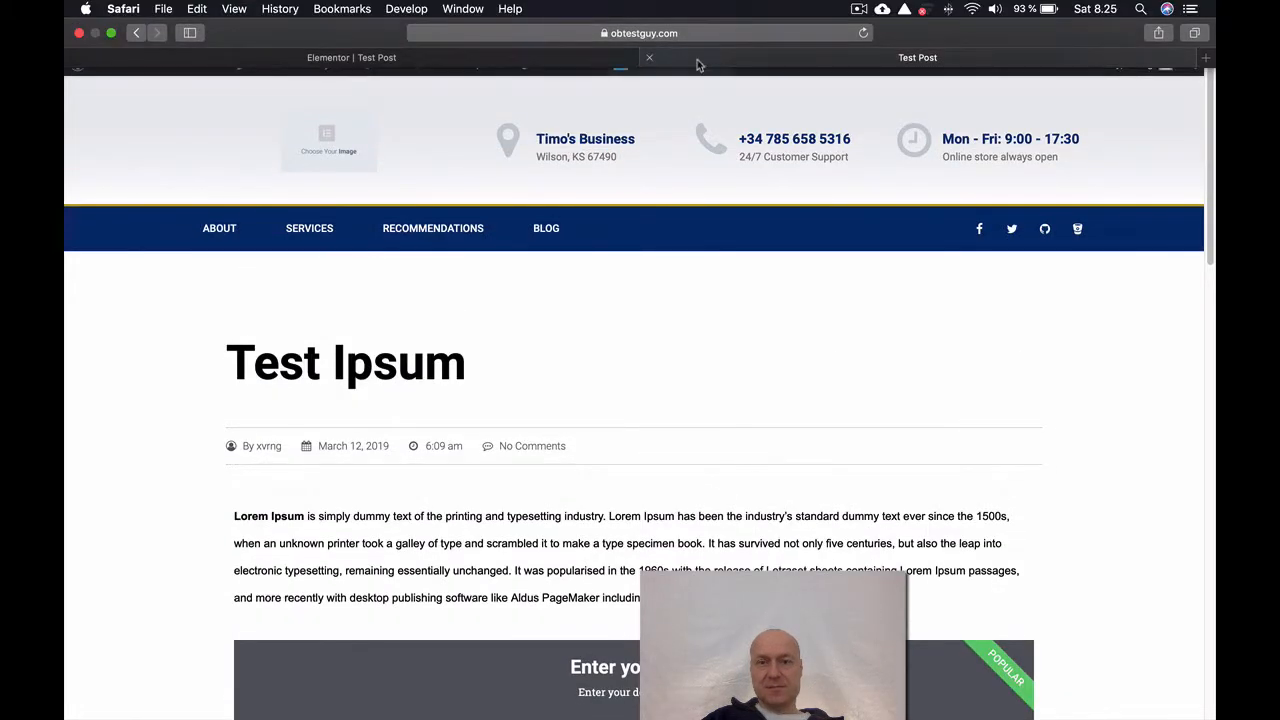
pyautogui.click(650, 59)
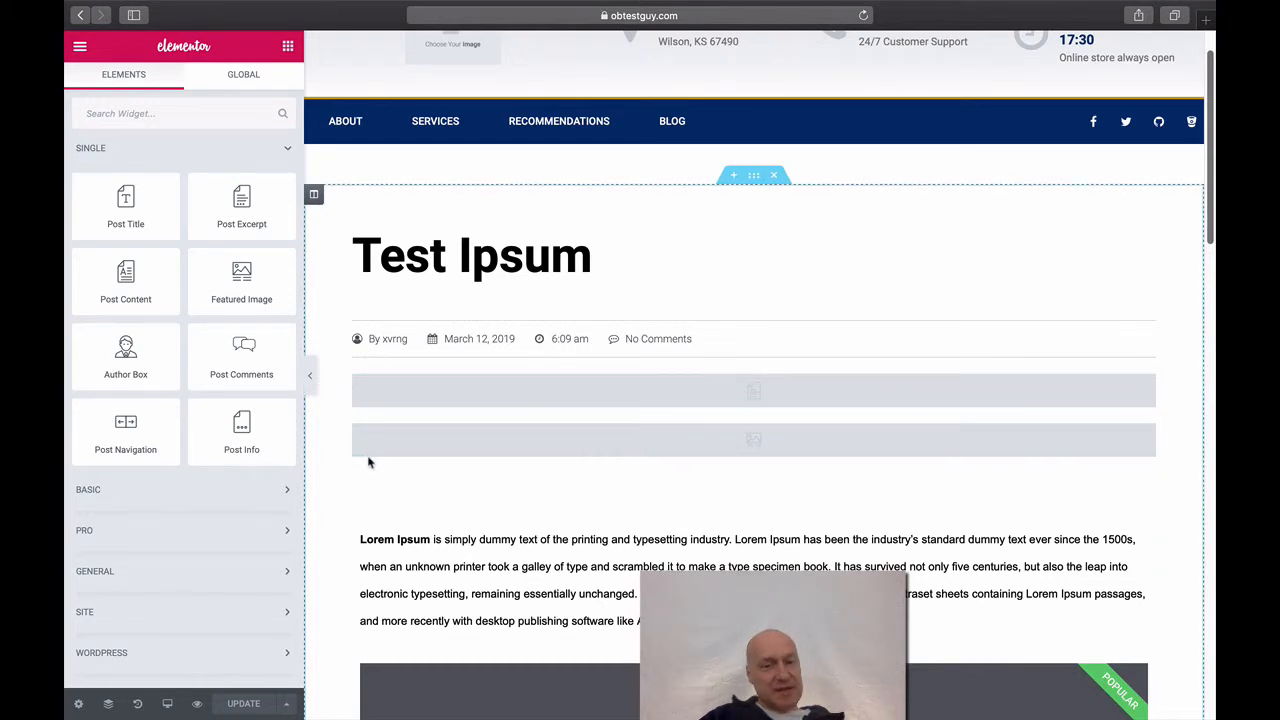
# - Exit the template editor to the WordPress dashboard and open the Theme Builder list to review the created templates
pyautogui.scroll(2, 382, 489)
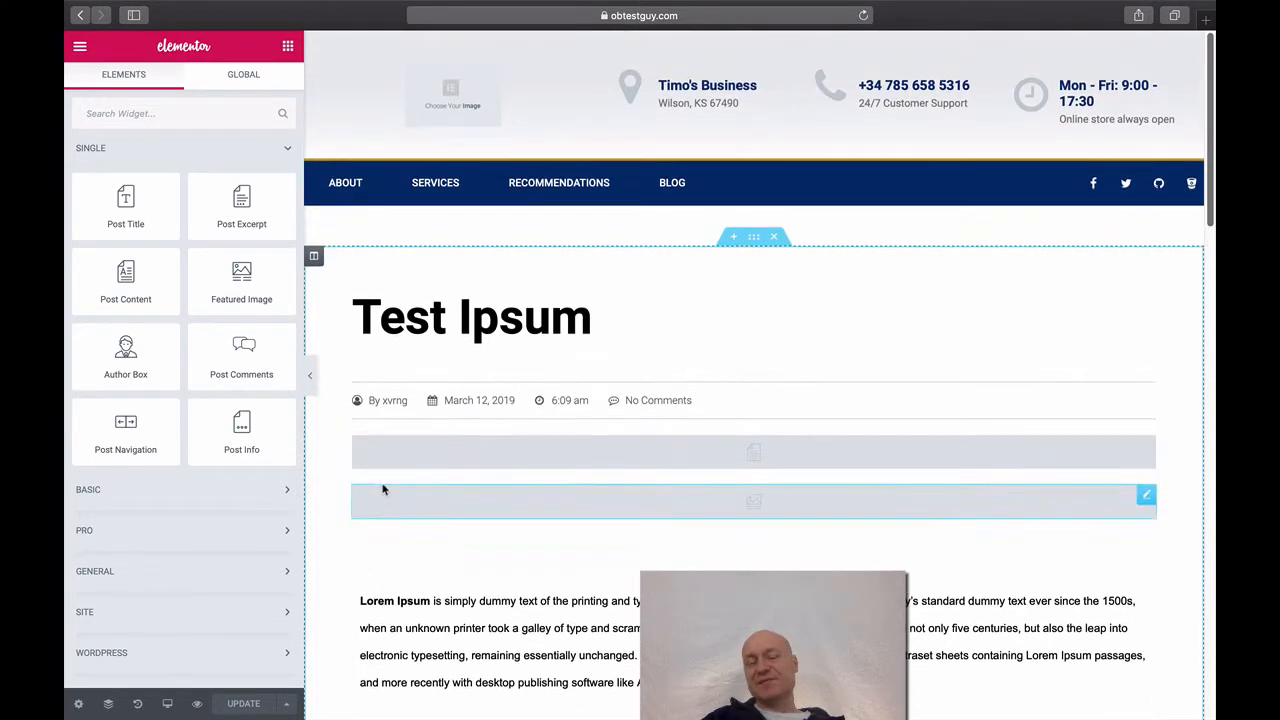
pyautogui.click(80, 49)
pyautogui.click(184, 464)
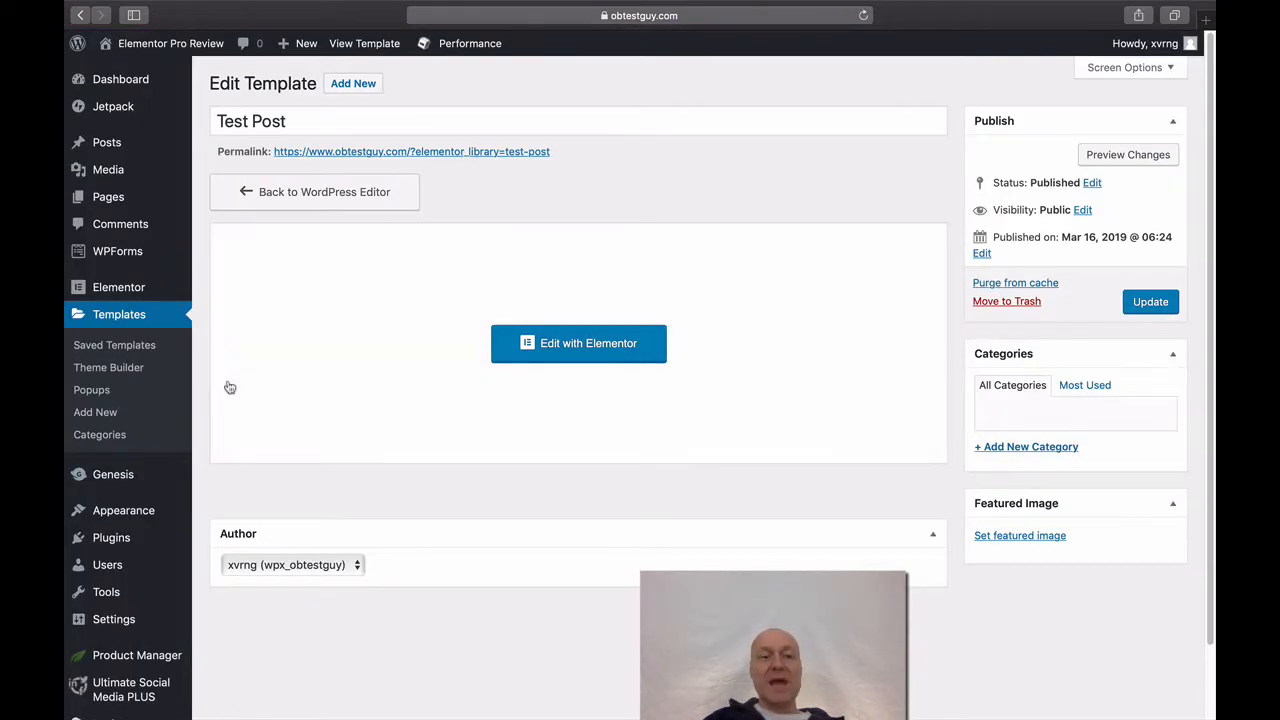
pyautogui.click(126, 370)
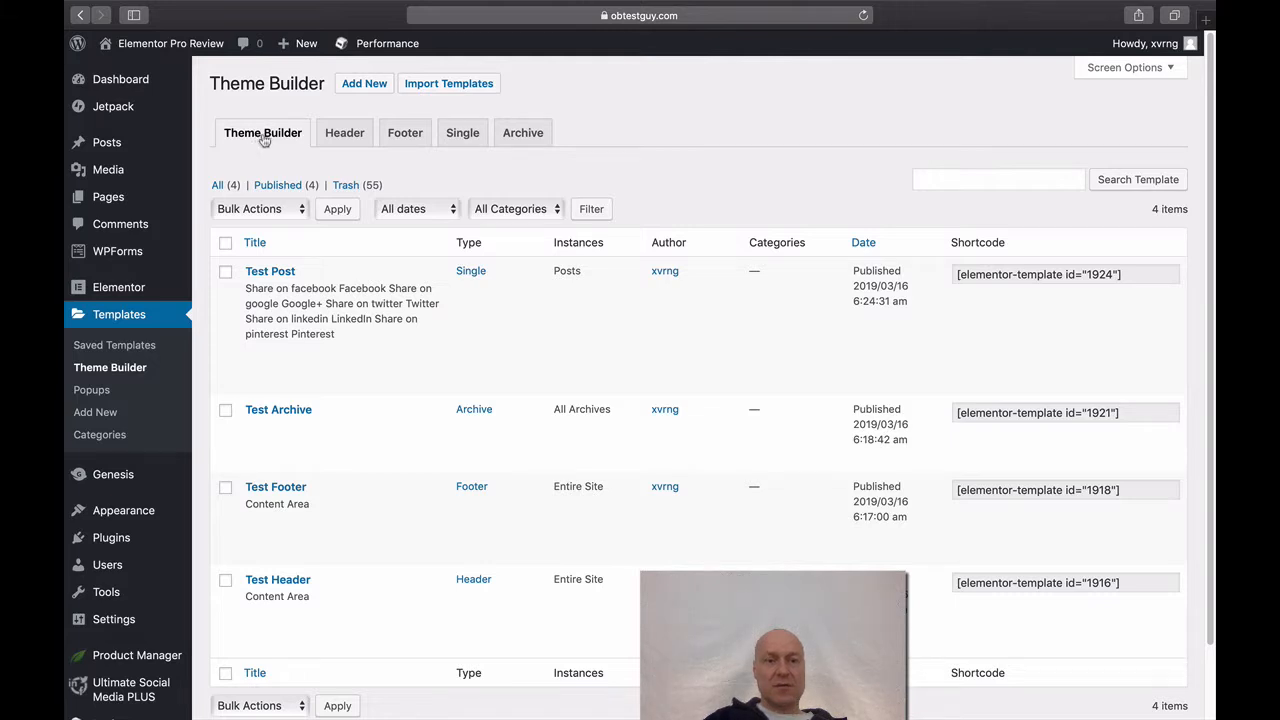
pyautogui.scroll(-2, 415, 399)
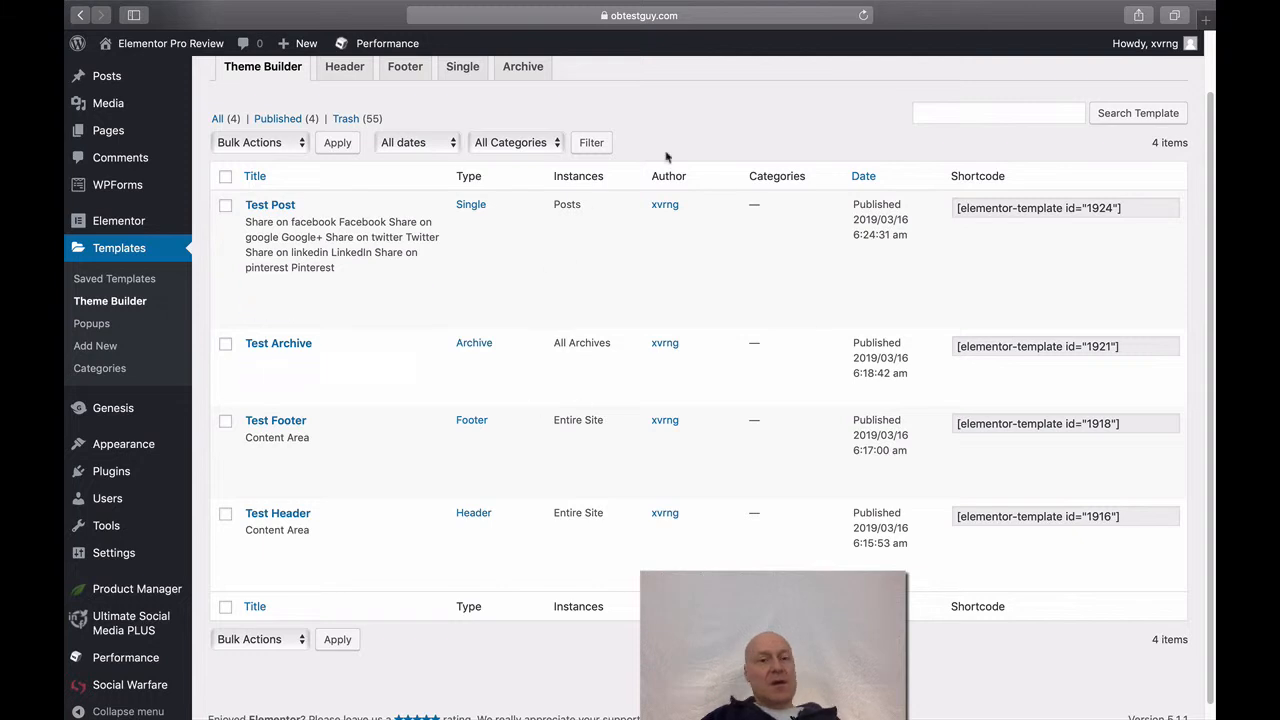
pyautogui.scroll(2, 680, 140)
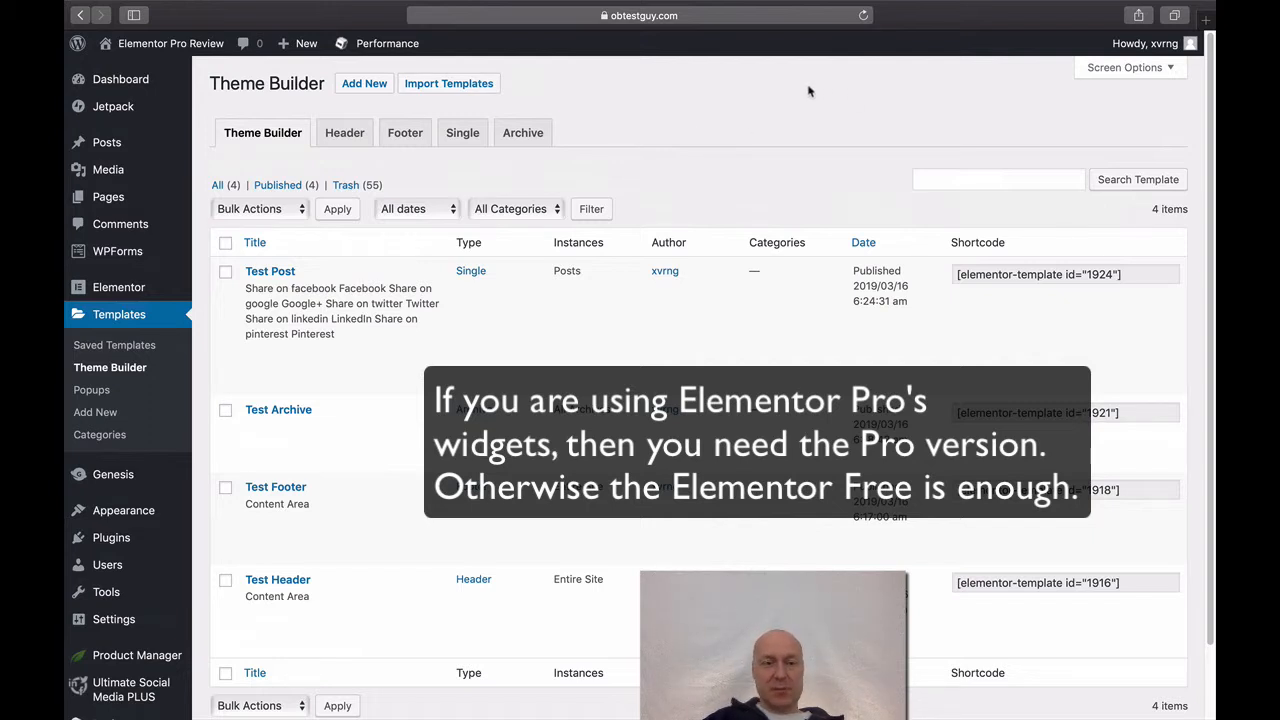
# - Export the Test Post template and reveal the downloaded JSON file in Finder
pyautogui.moveTo(546, 381)
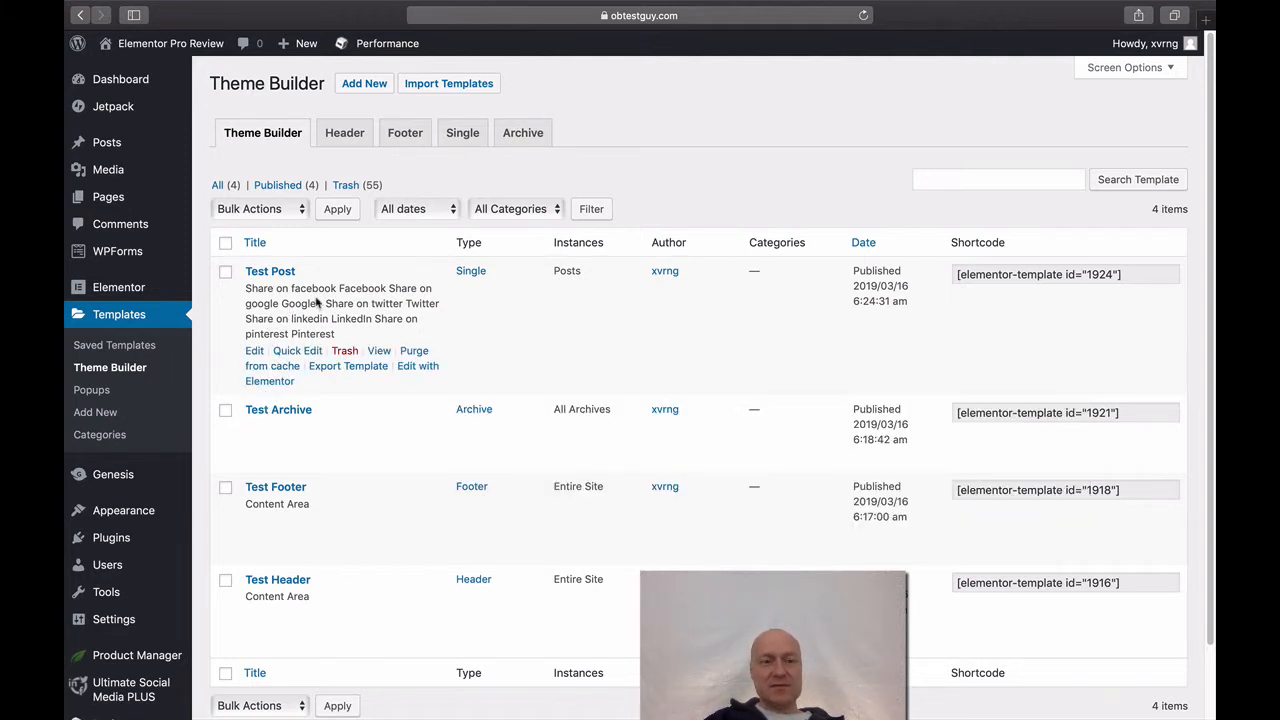
pyautogui.click(352, 375)
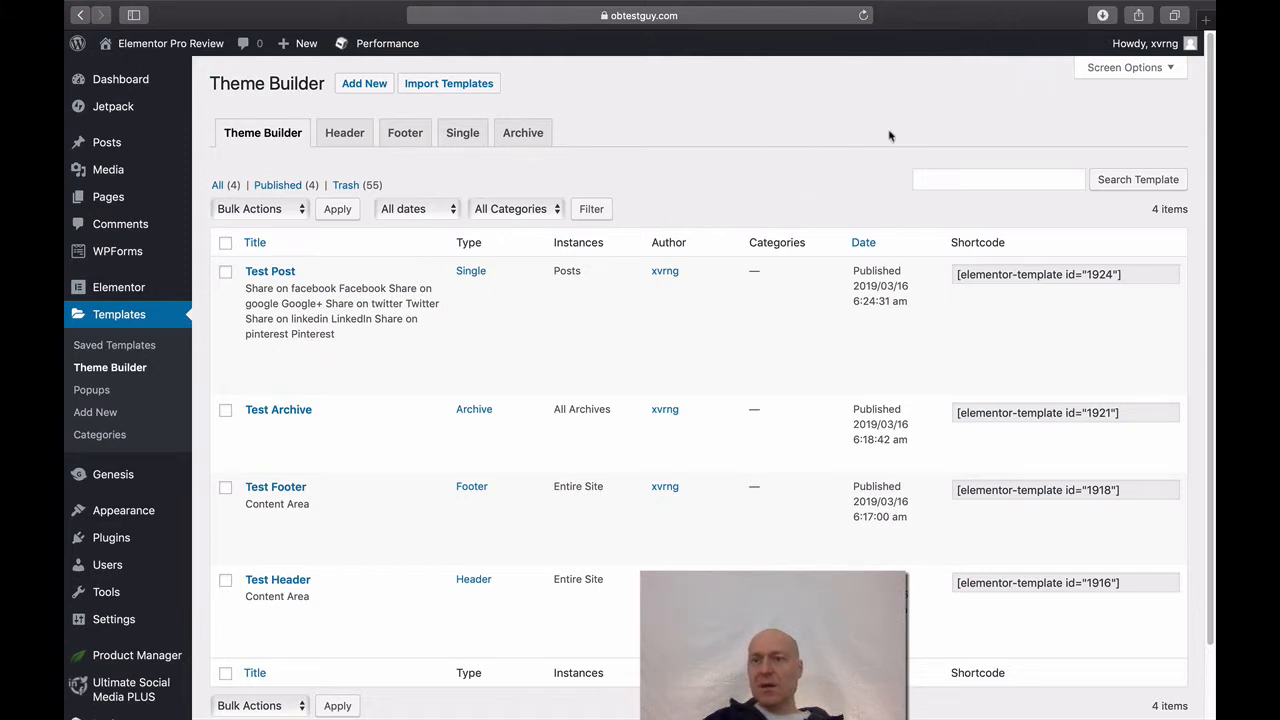
pyautogui.click(1103, 16)
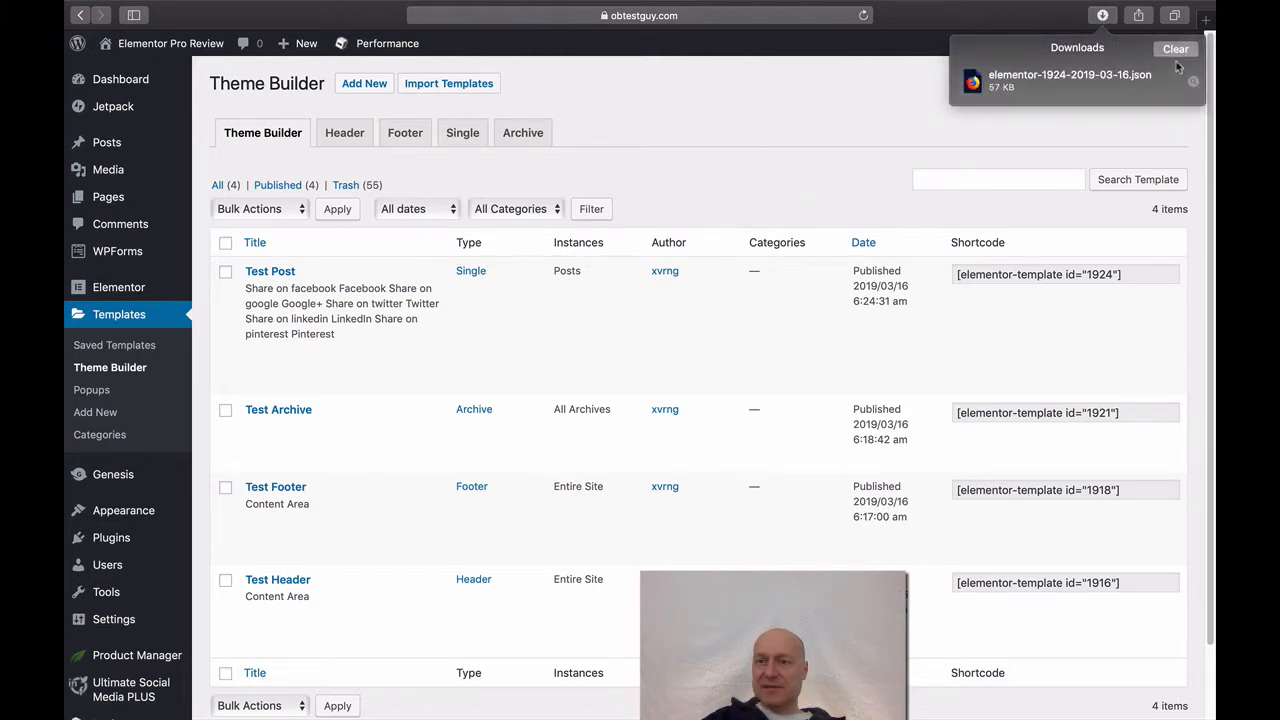
pyautogui.click(1194, 86)
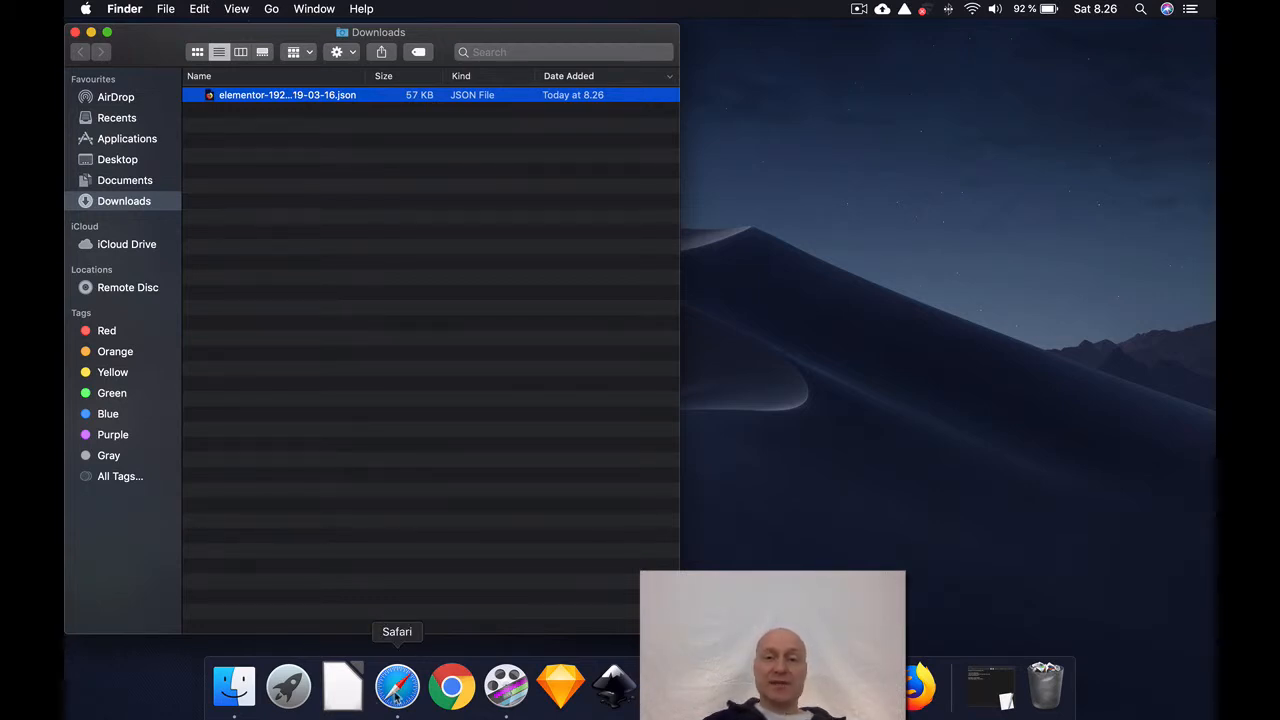
# - Switch back to Safari and clear its list of downloads
pyautogui.click(396, 690)
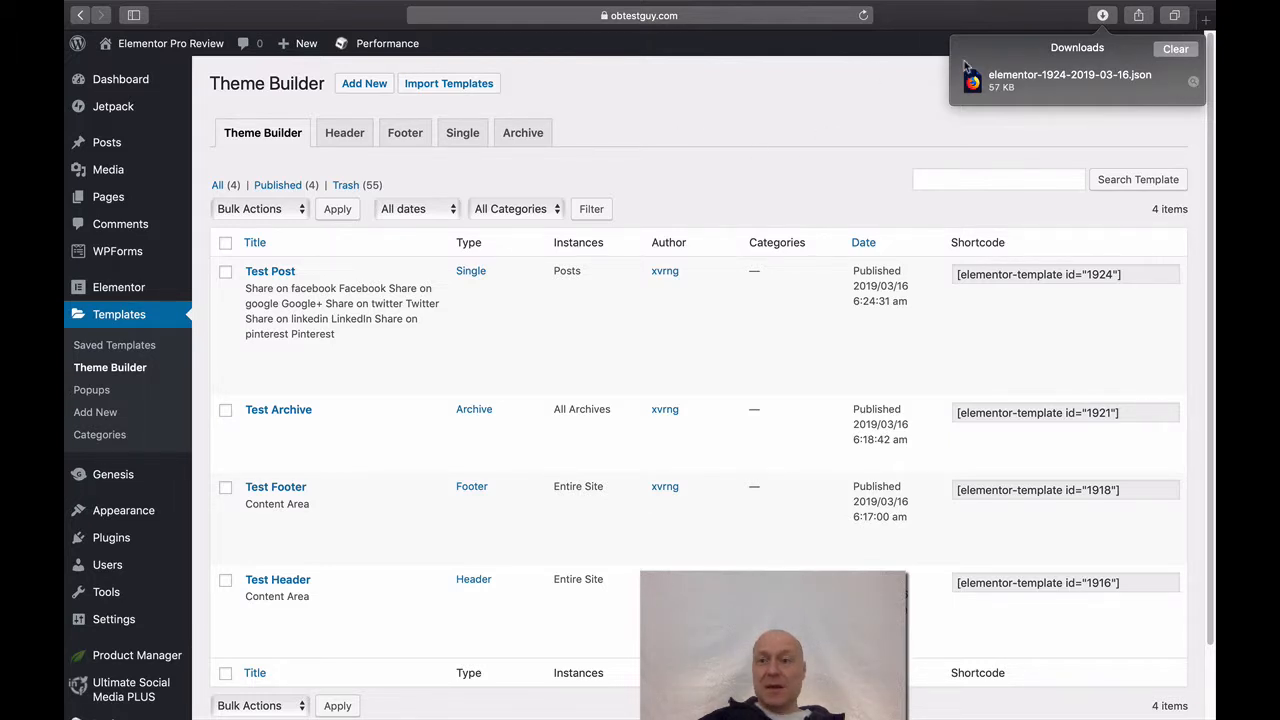
pyautogui.click(1176, 49)
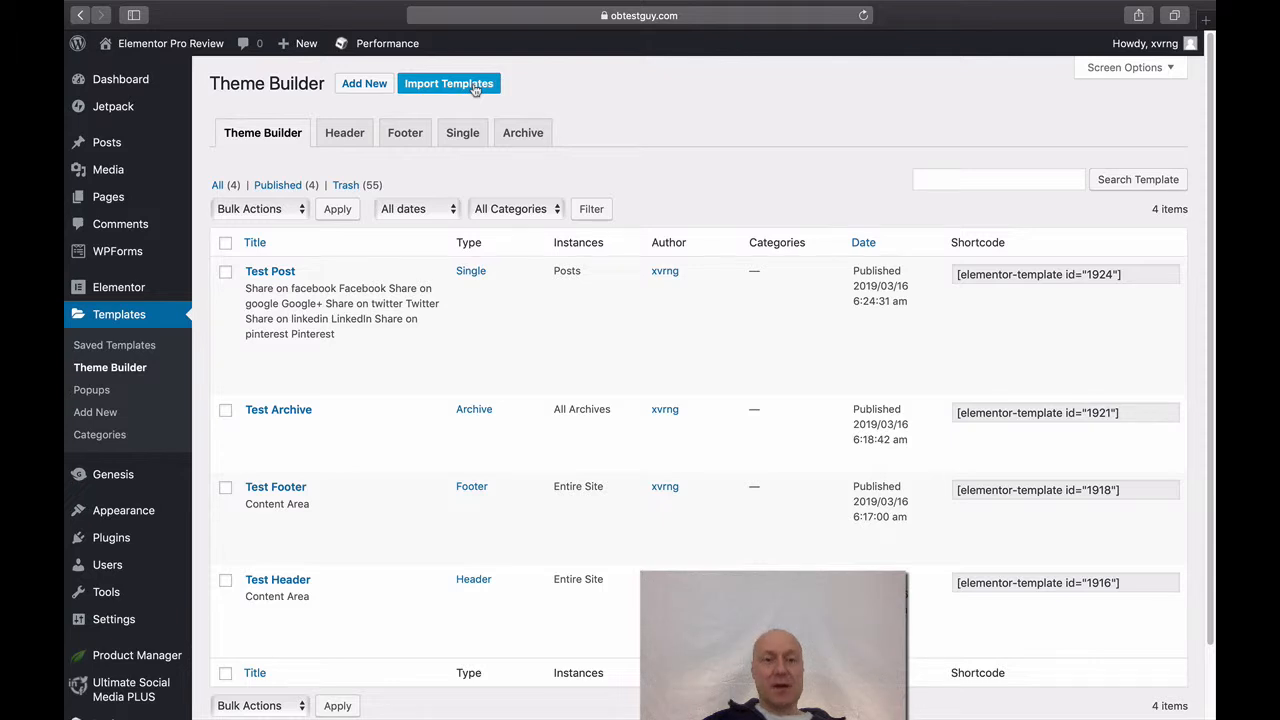
pyautogui.click(476, 88)
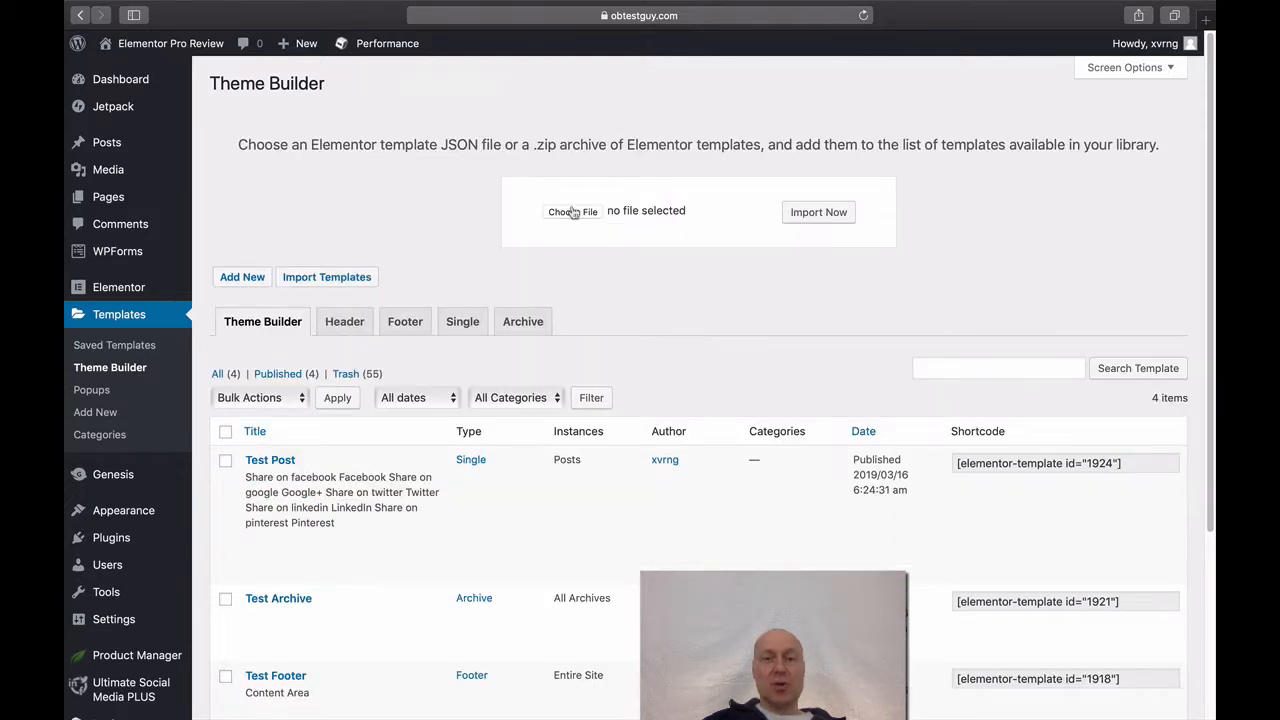
pyautogui.click(640, 222)
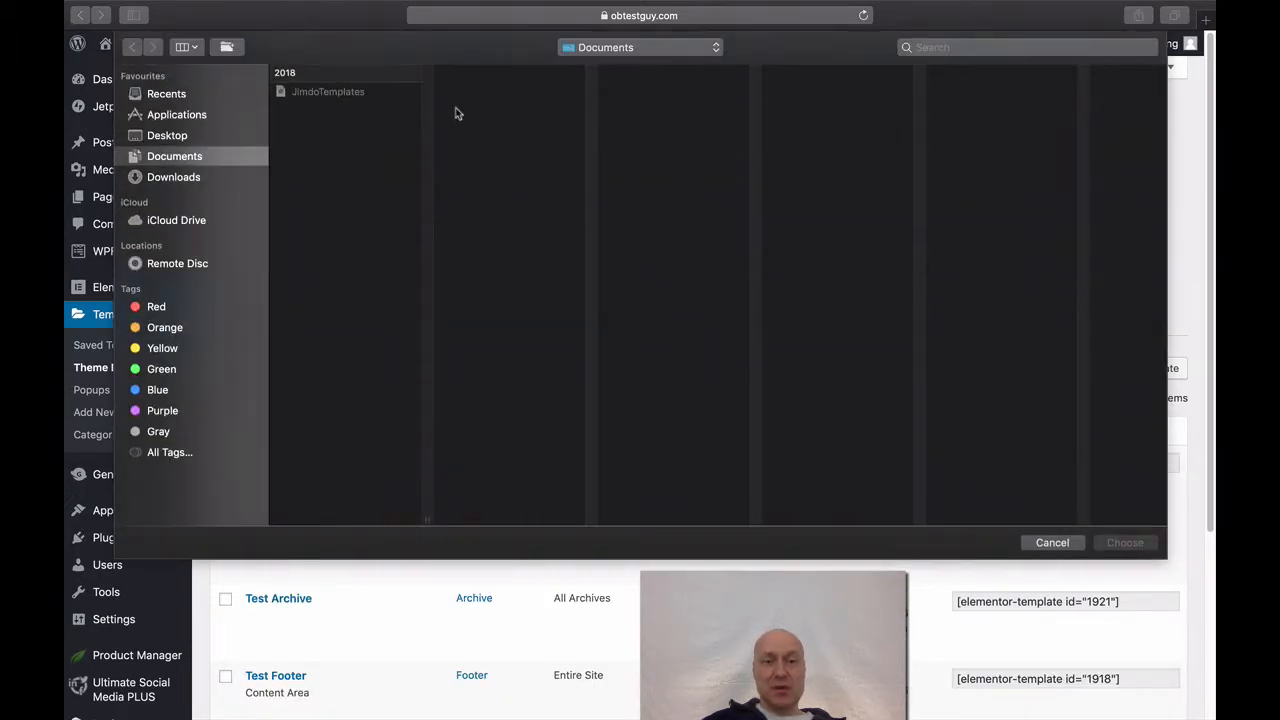
pyautogui.click(183, 178)
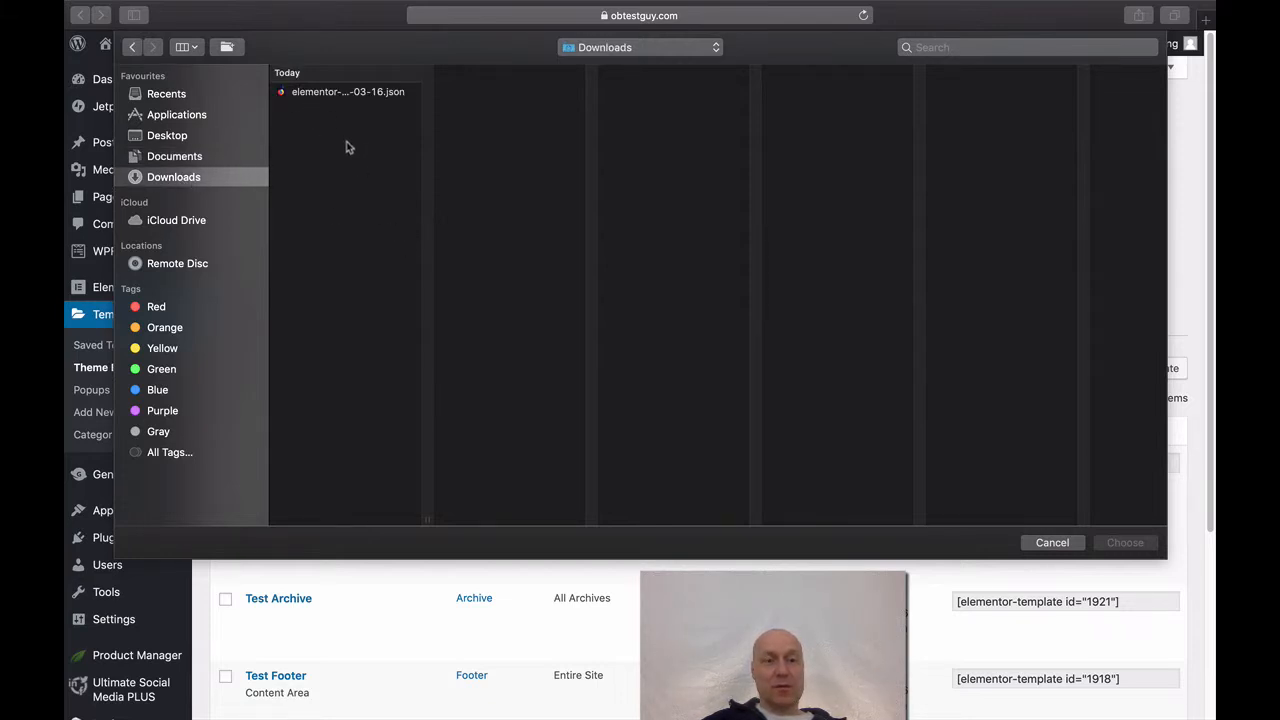
pyautogui.click(326, 94)
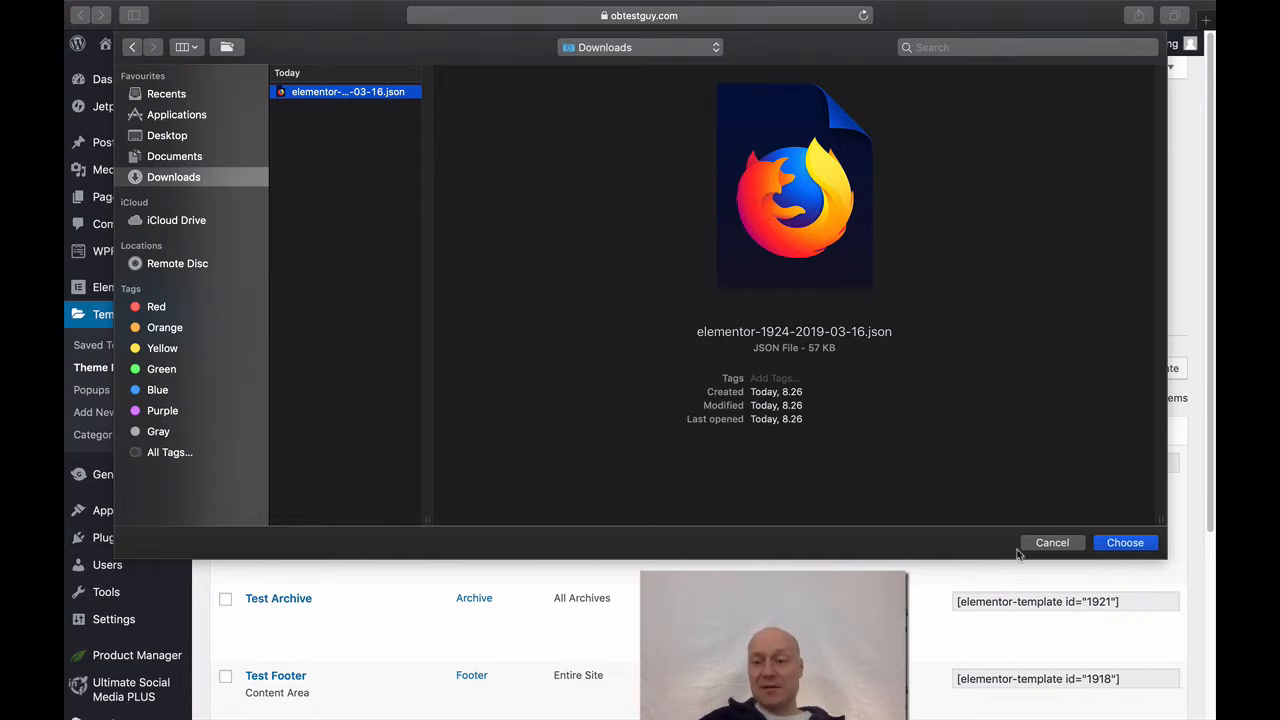
pyautogui.click(1052, 542)
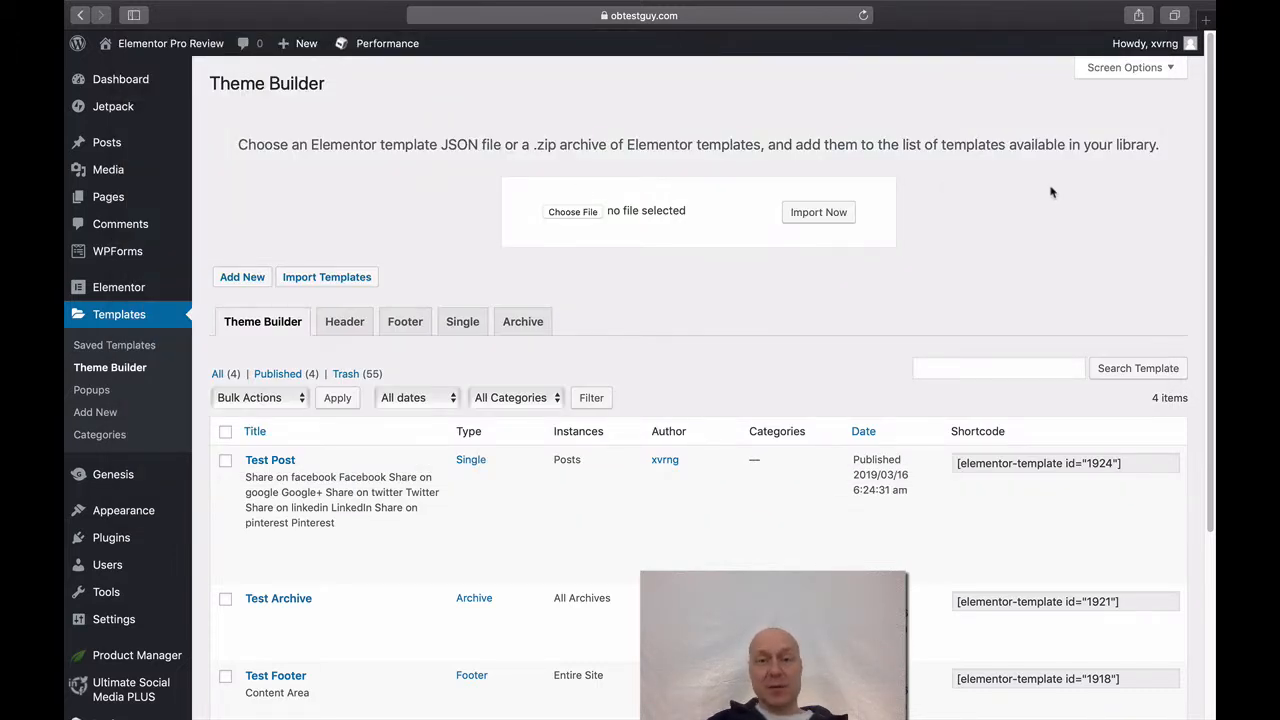
pyautogui.scroll(-5, 1029, 237)
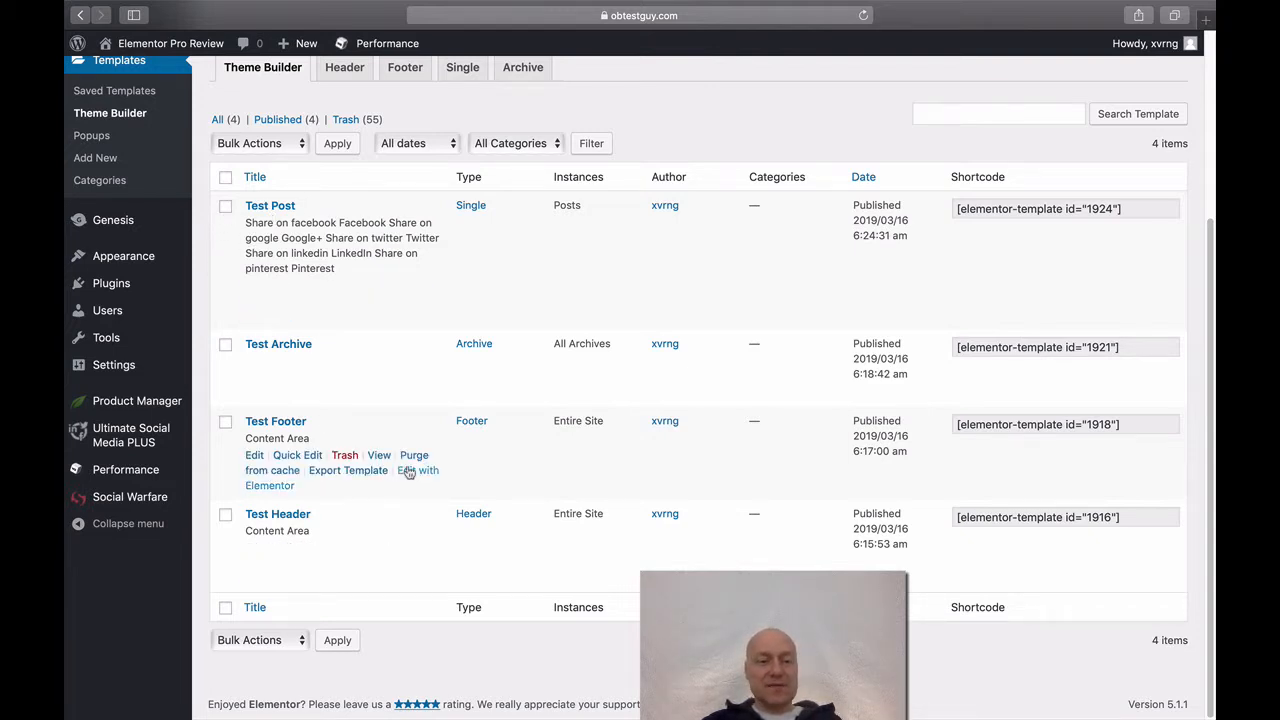
pyautogui.press('super+Tab')
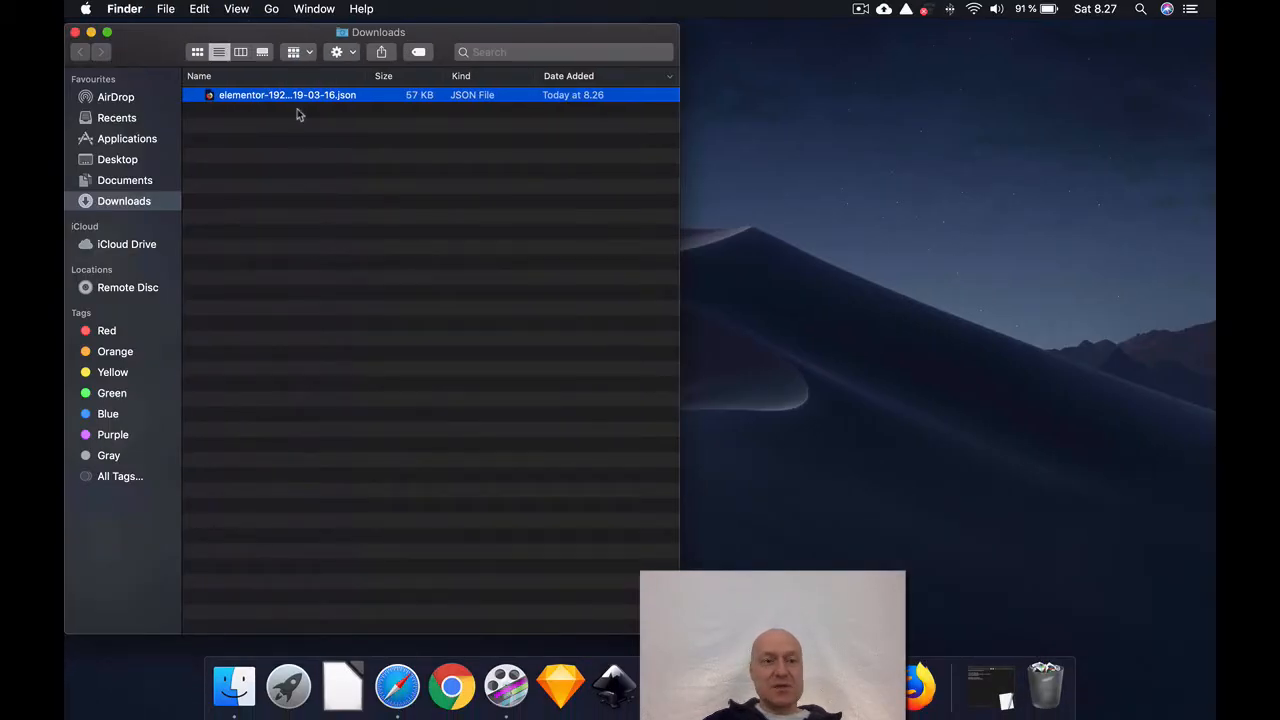
pyautogui.rightClick(298, 101)
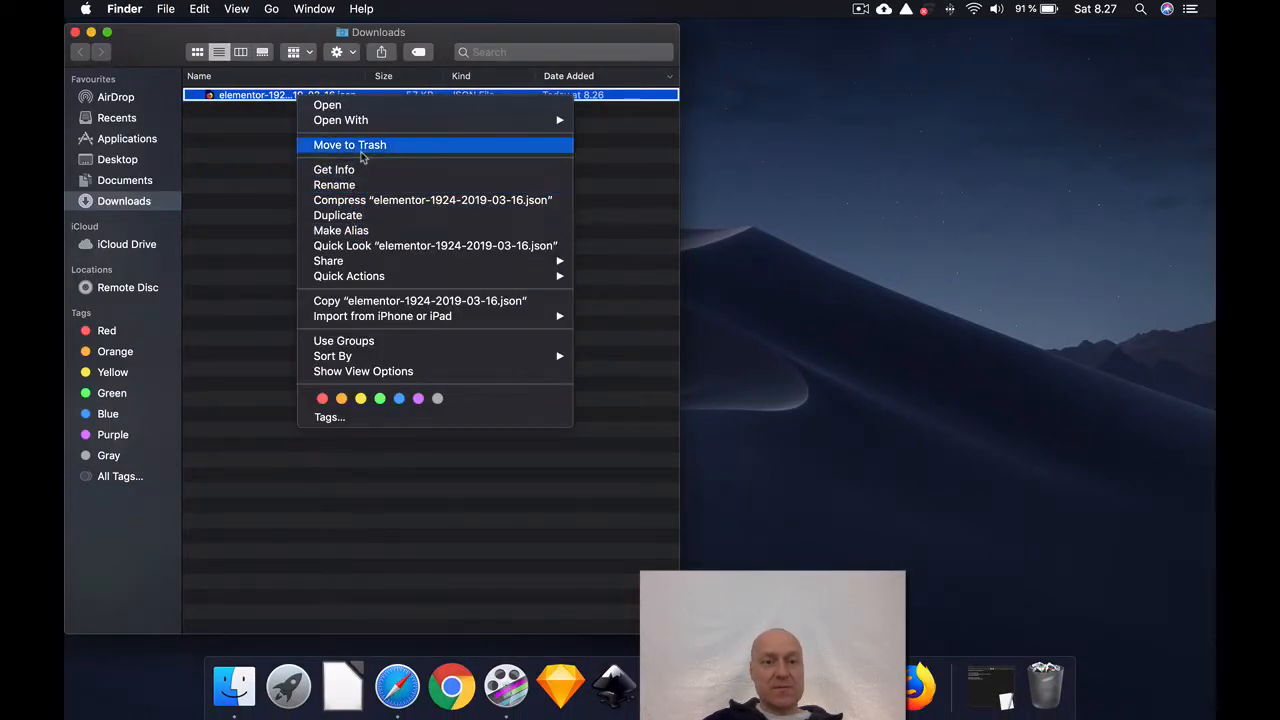
pyautogui.click(361, 152)
# - Return to Safari and bulk export all four templates in the Theme Builder list
pyautogui.press('super+Tab')
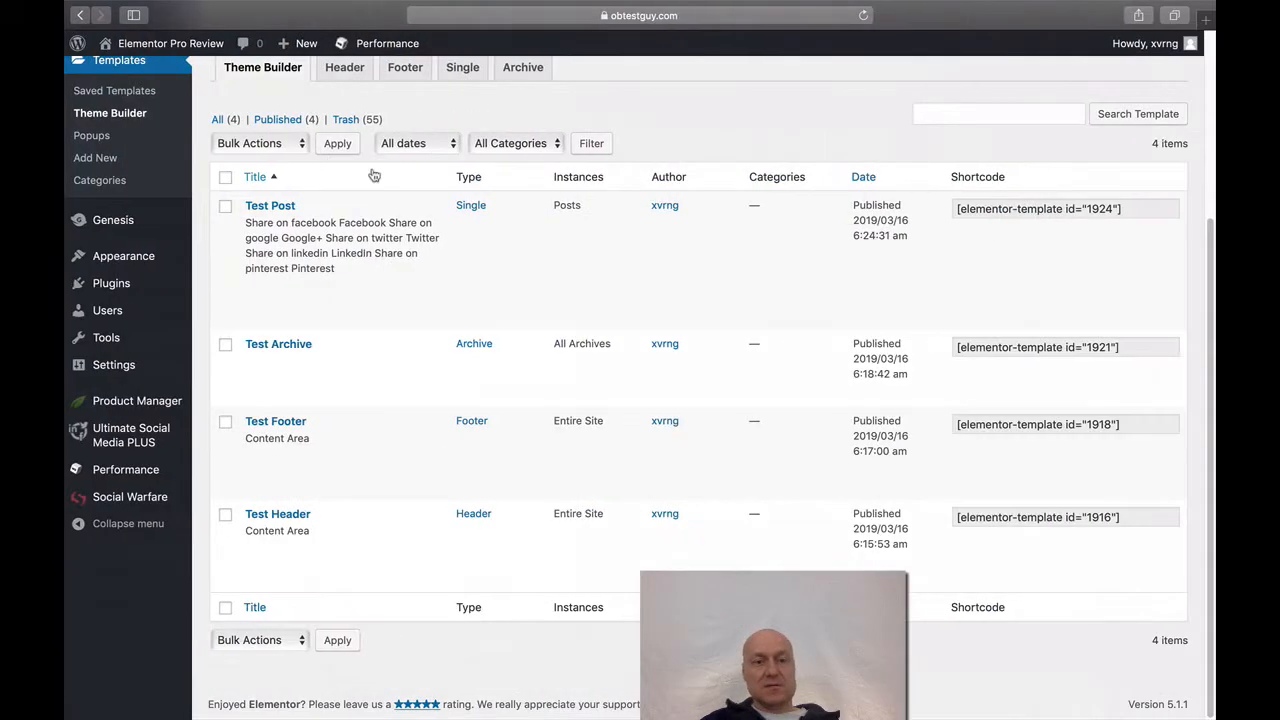
pyautogui.click(225, 181)
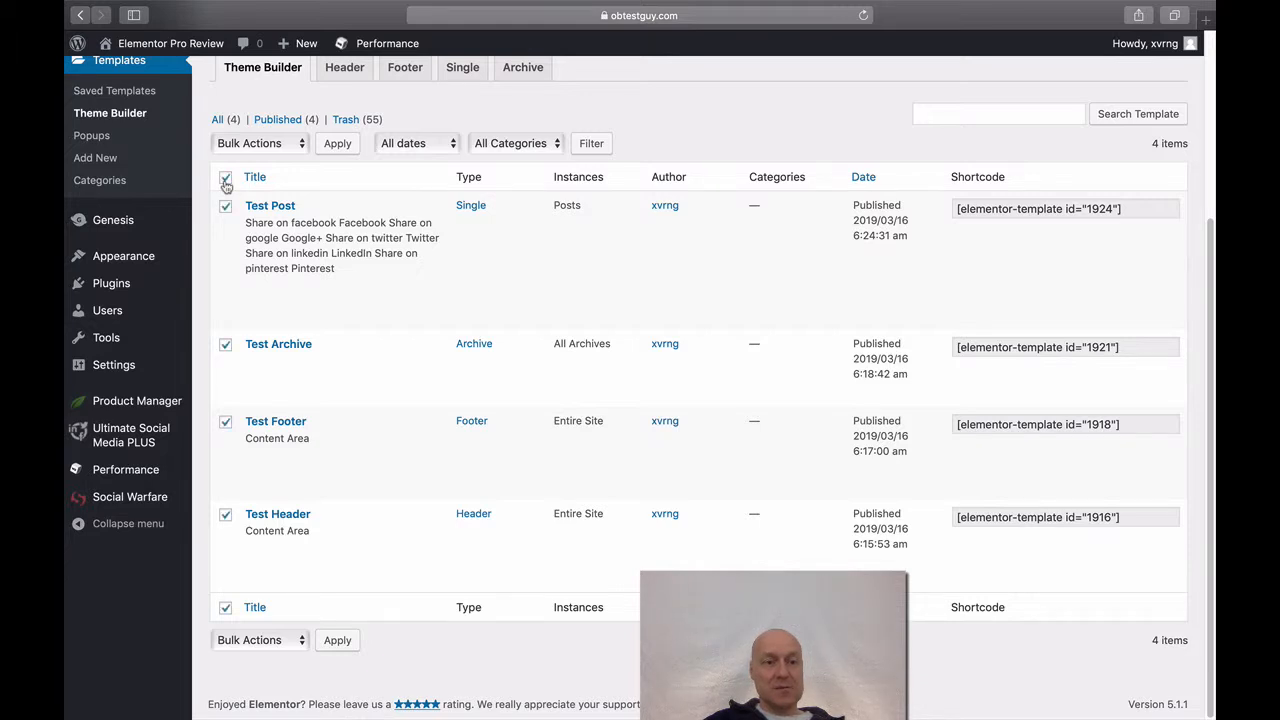
pyautogui.click(295, 146)
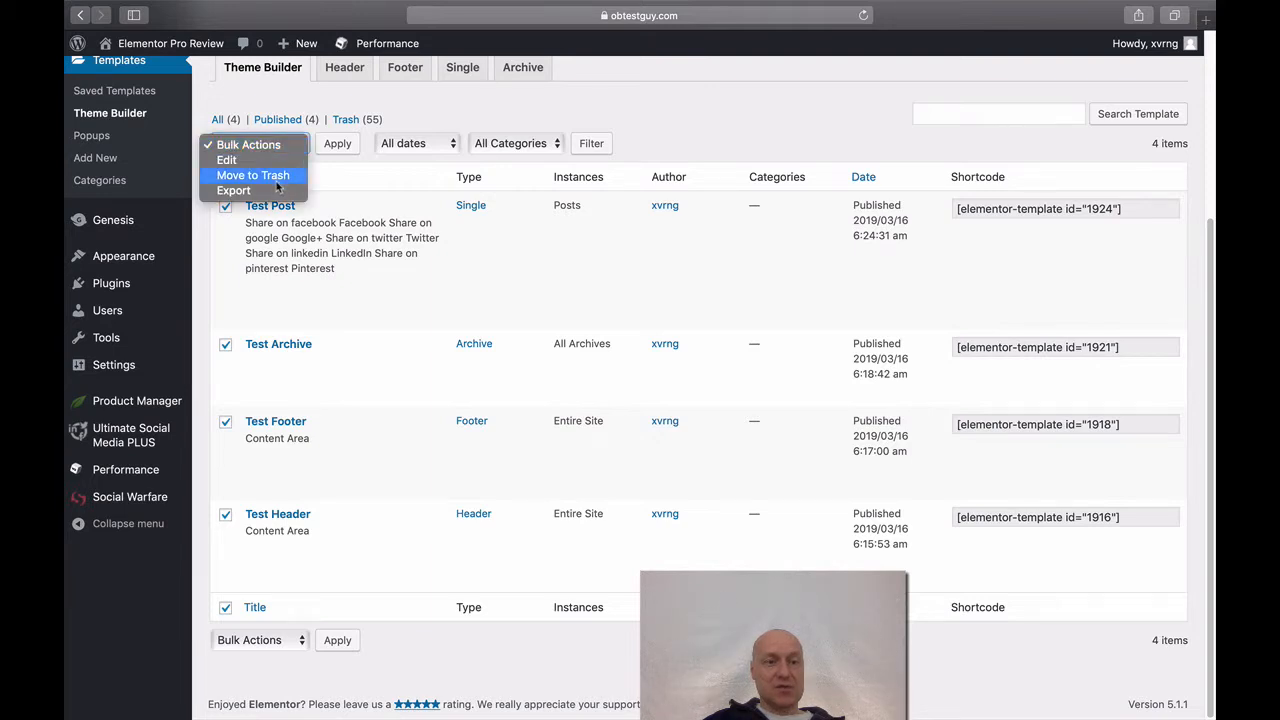
pyautogui.click(236, 190)
pyautogui.click(338, 145)
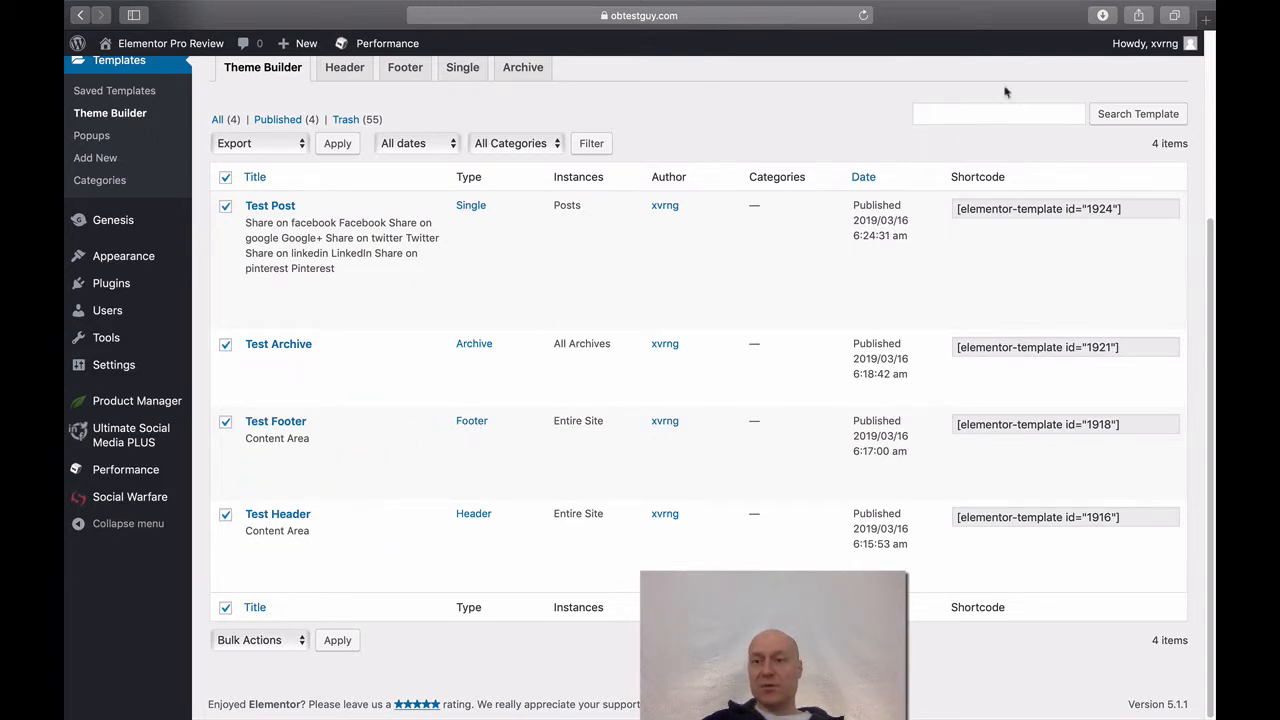
# - Reveal the downloaded elementor-templates-2019-03-16 folder in Finder, examine its JSON files, and return to the Theme Builder import form in Safari
pyautogui.click(1102, 15)
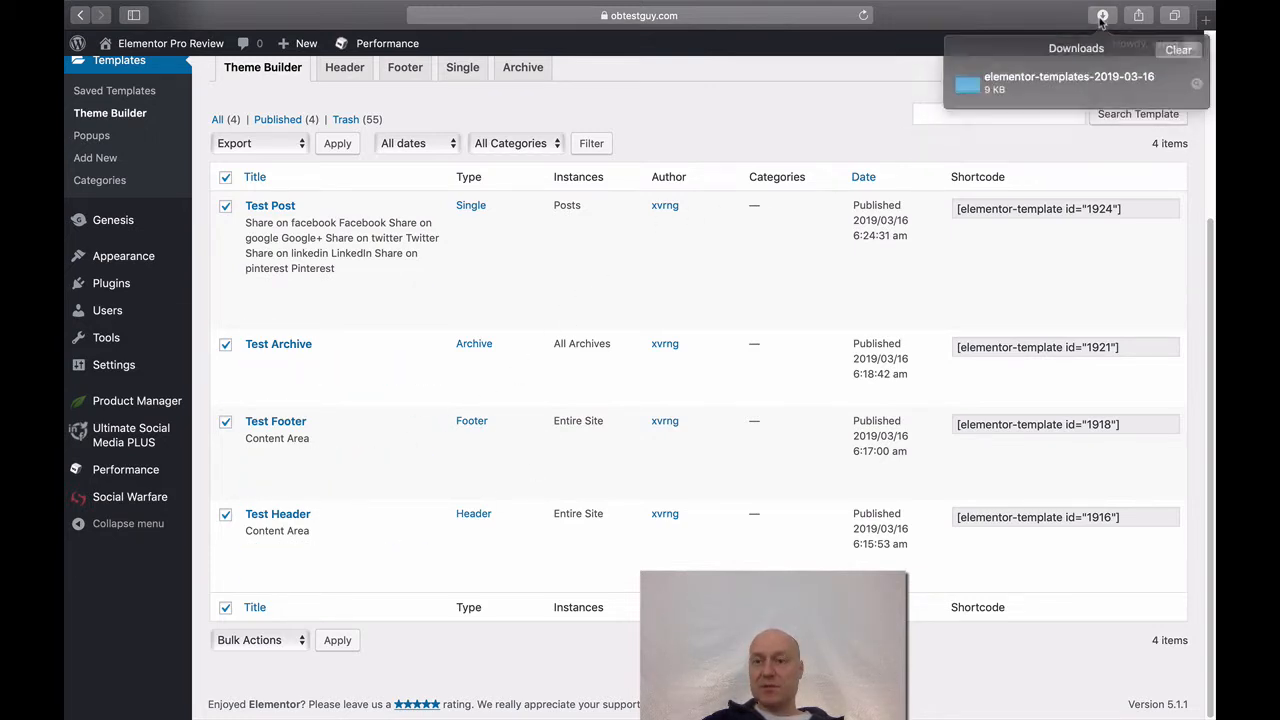
pyautogui.click(1193, 81)
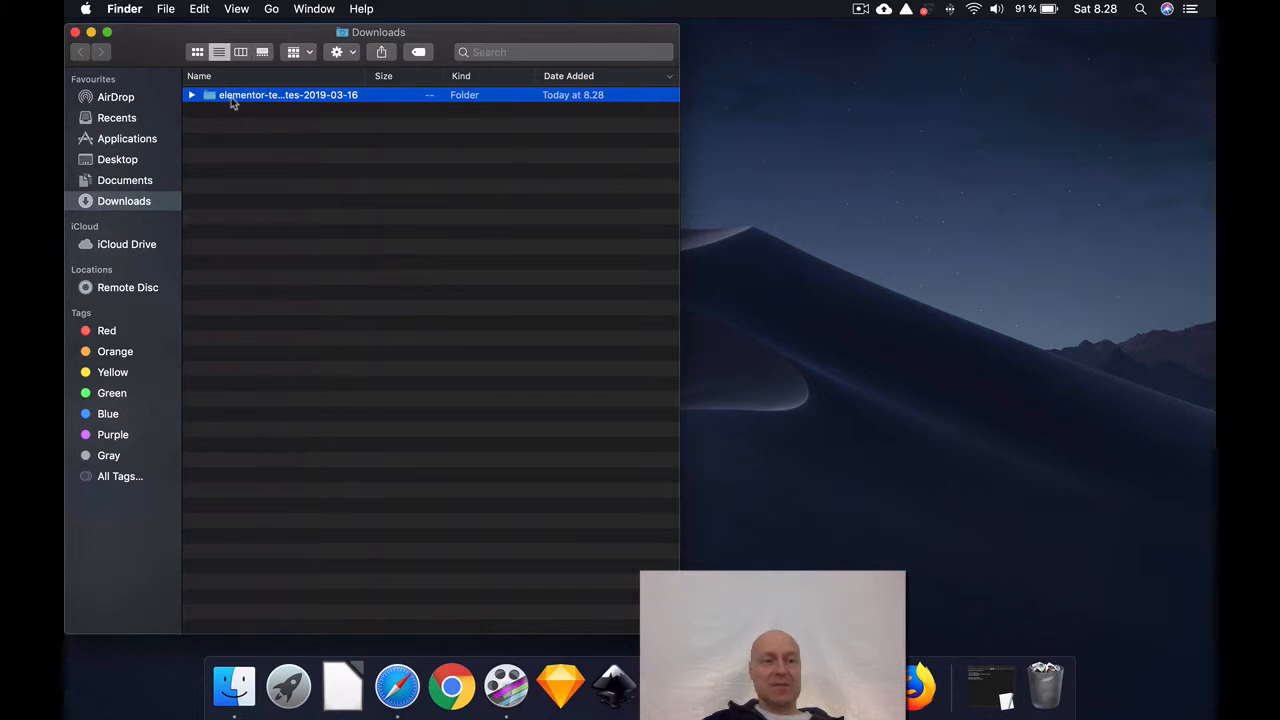
pyautogui.doubleClick(231, 97)
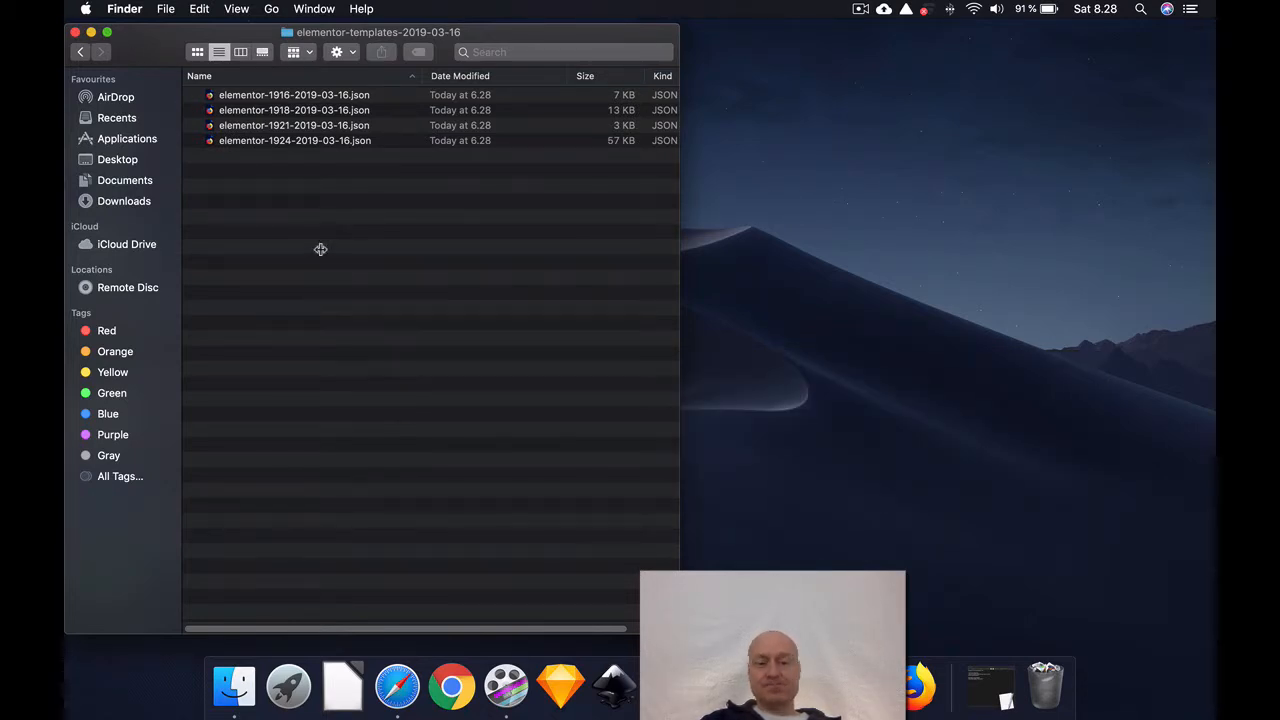
pyautogui.click(397, 686)
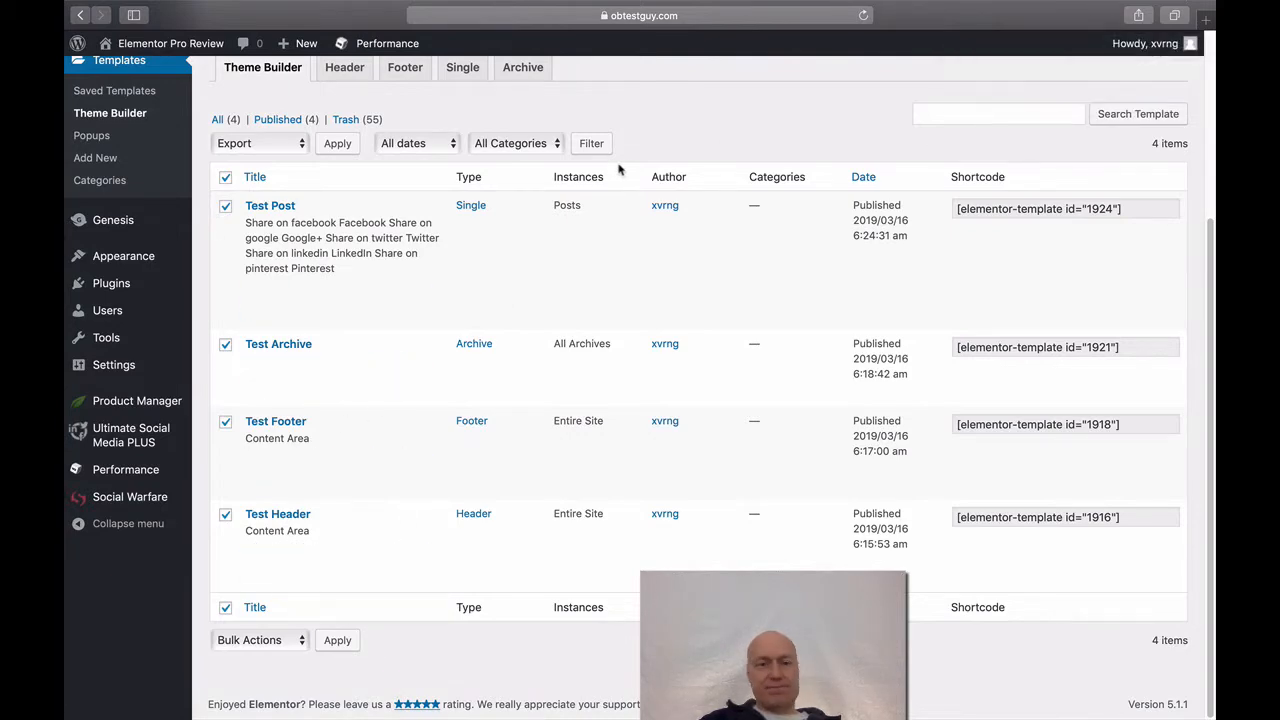
pyautogui.scroll(5, 684, 184)
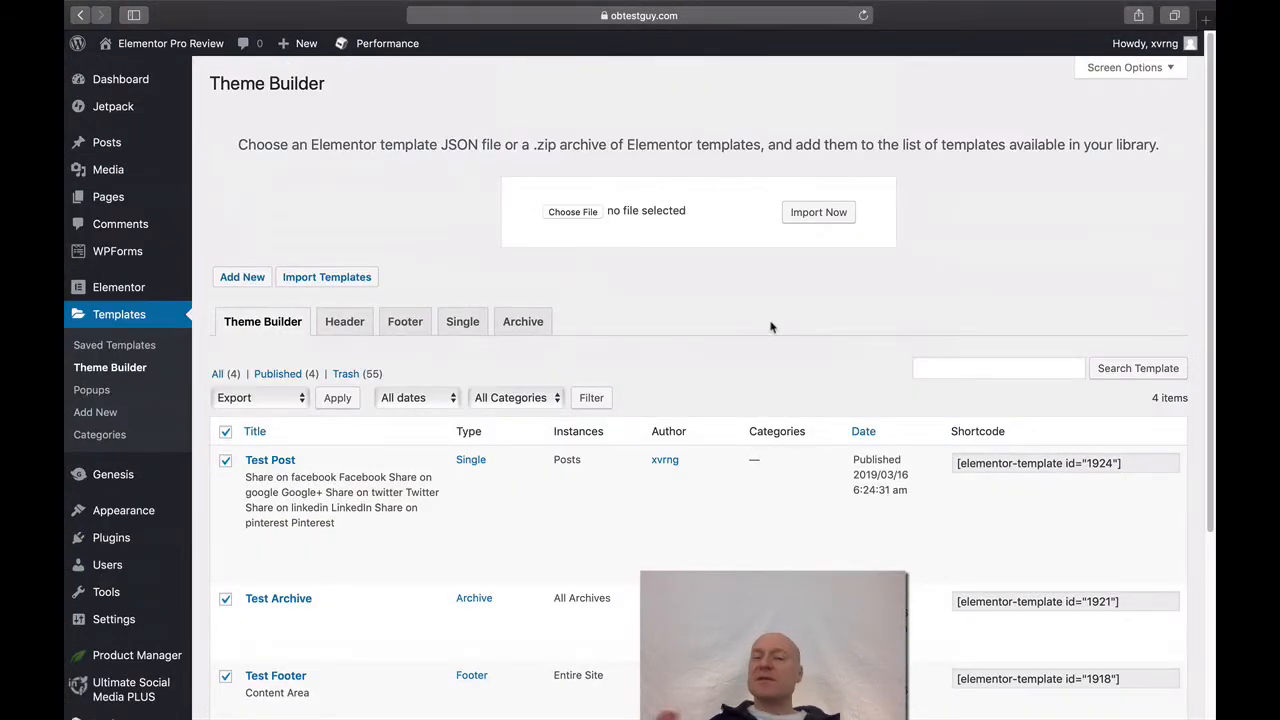